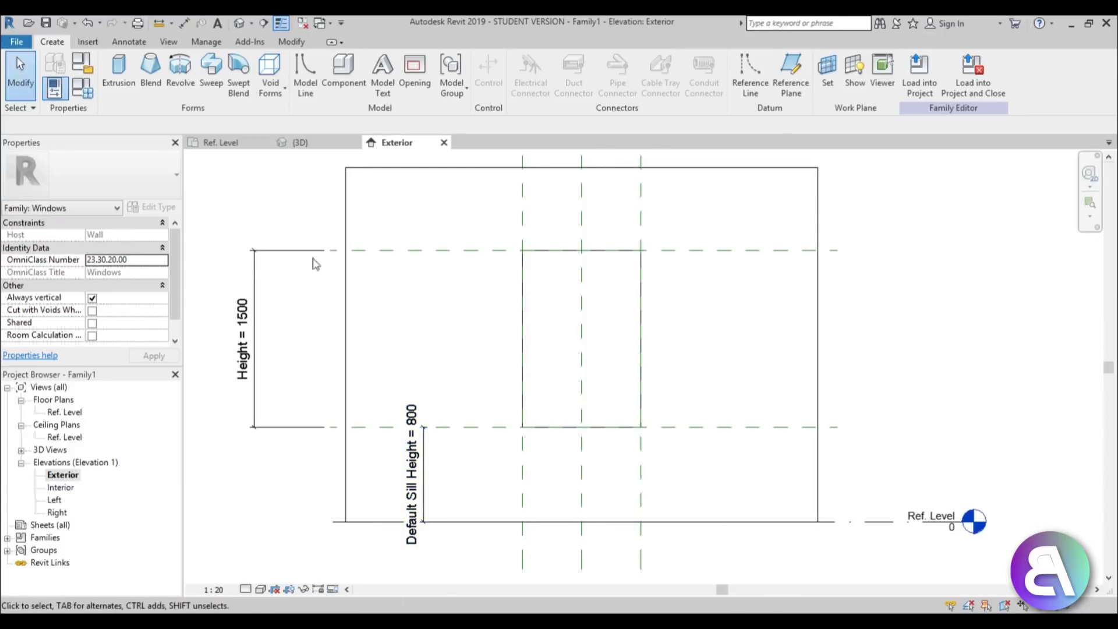
In the family types, set the Default Sill Height to 400 and apply it.
{"action": "scroll", "coordinate": [381, 289], "scroll_direction": "down", "scroll_amount": 3}
{"action": "scroll", "coordinate": [473, 308], "scroll_direction": "up", "scroll_amount": 2}
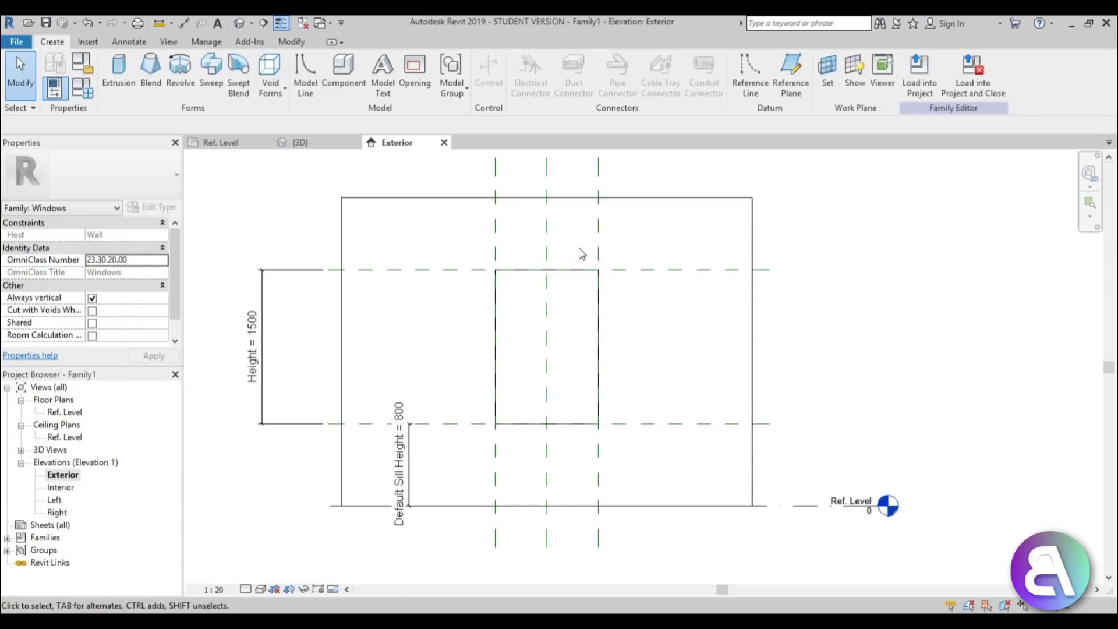
{"action": "left_click", "coordinate": [81, 93]}
{"action": "left_click_drag", "start_coordinate": [292, 134], "coordinate": [206, 57]}
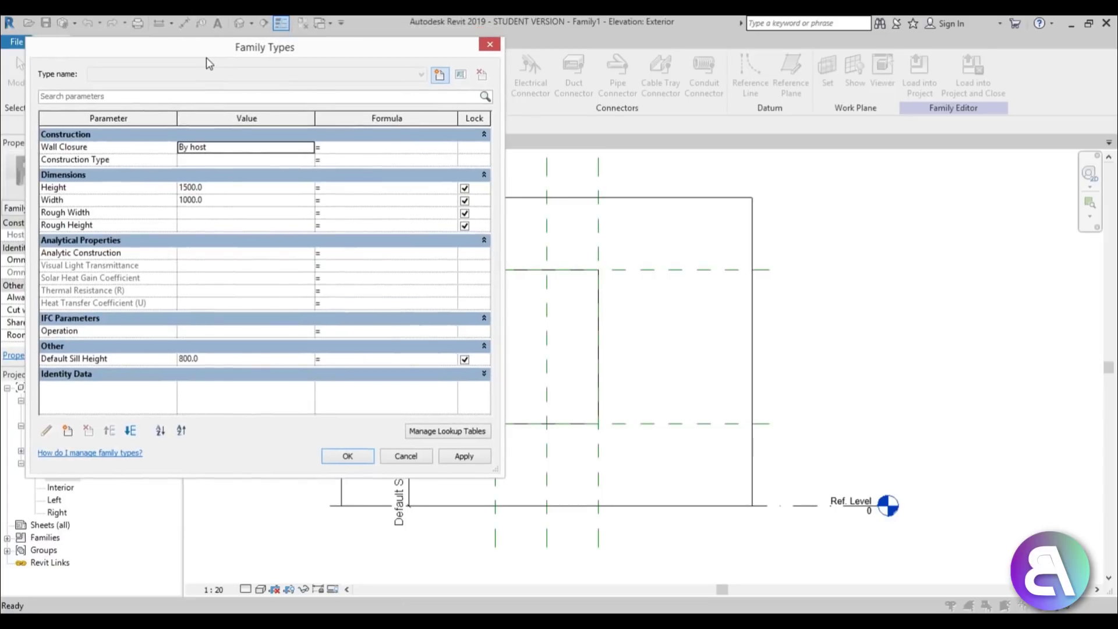
{"action": "left_click", "coordinate": [227, 361]}
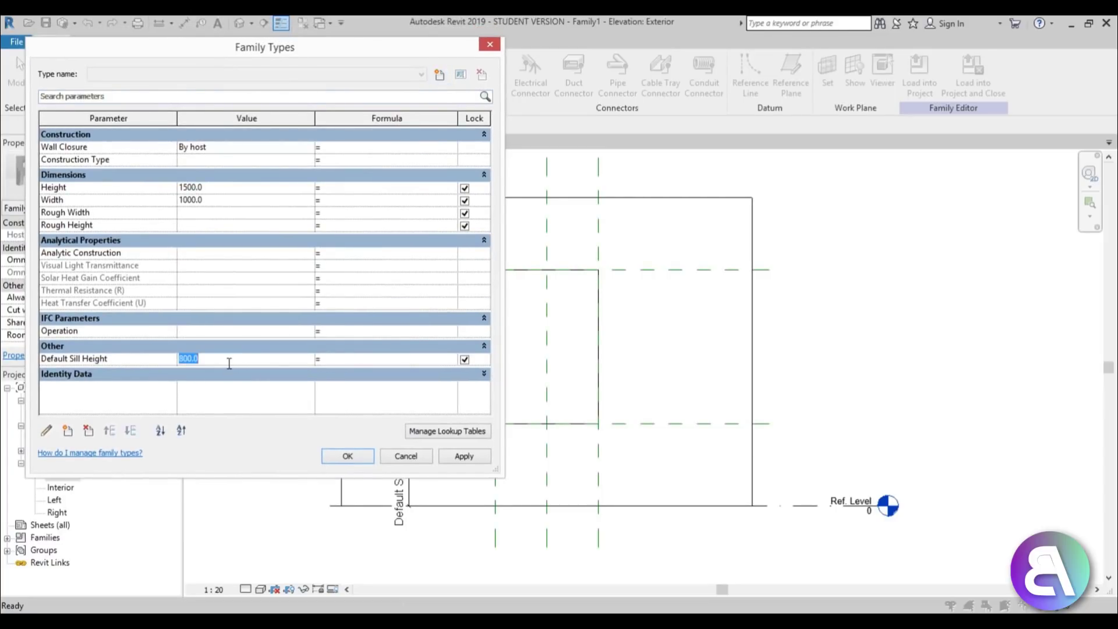
{"action": "type", "text": "400"}
{"action": "left_click", "coordinate": [292, 391]}
{"action": "left_click", "coordinate": [466, 457]}
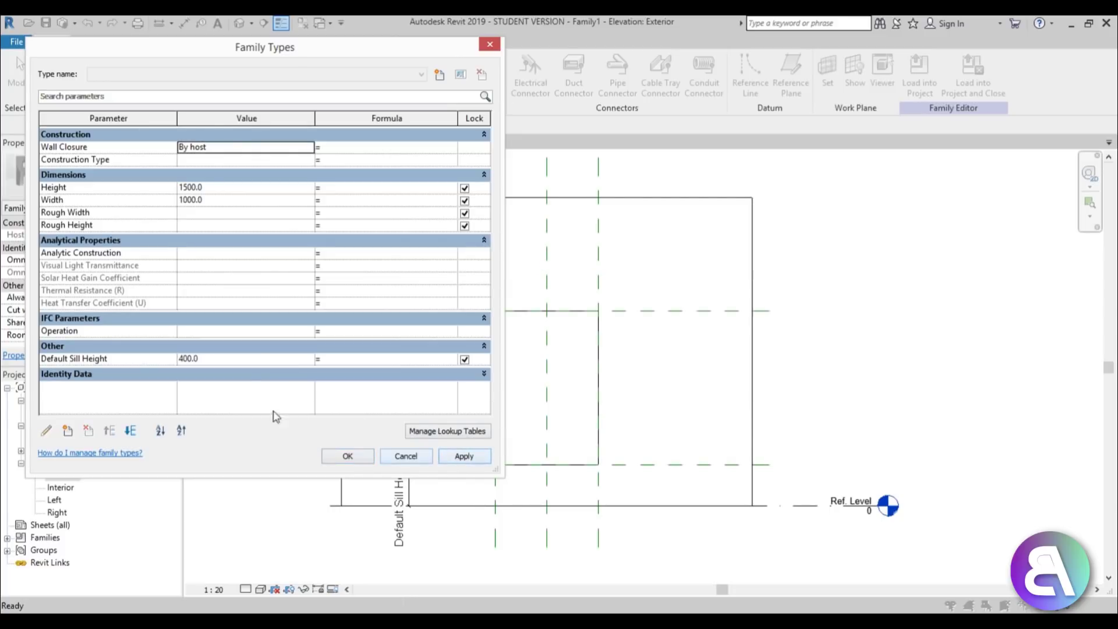
Set the window's Height to 2200 and Width to 1600, apply the values and close the family types.
{"action": "left_click", "coordinate": [215, 189]}
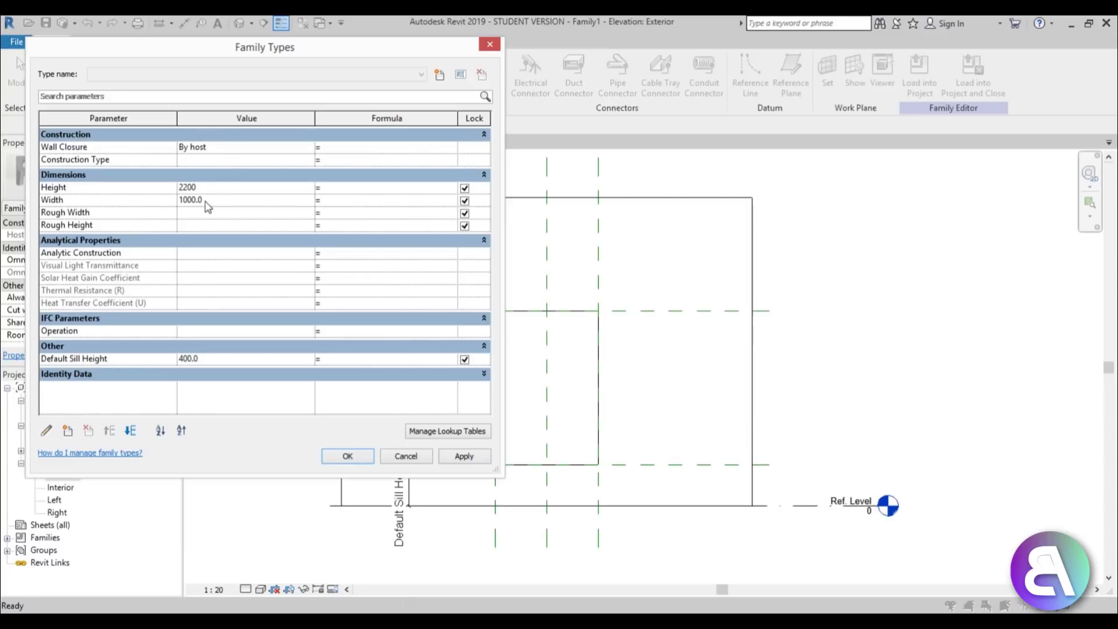
{"action": "left_click", "coordinate": [215, 200]}
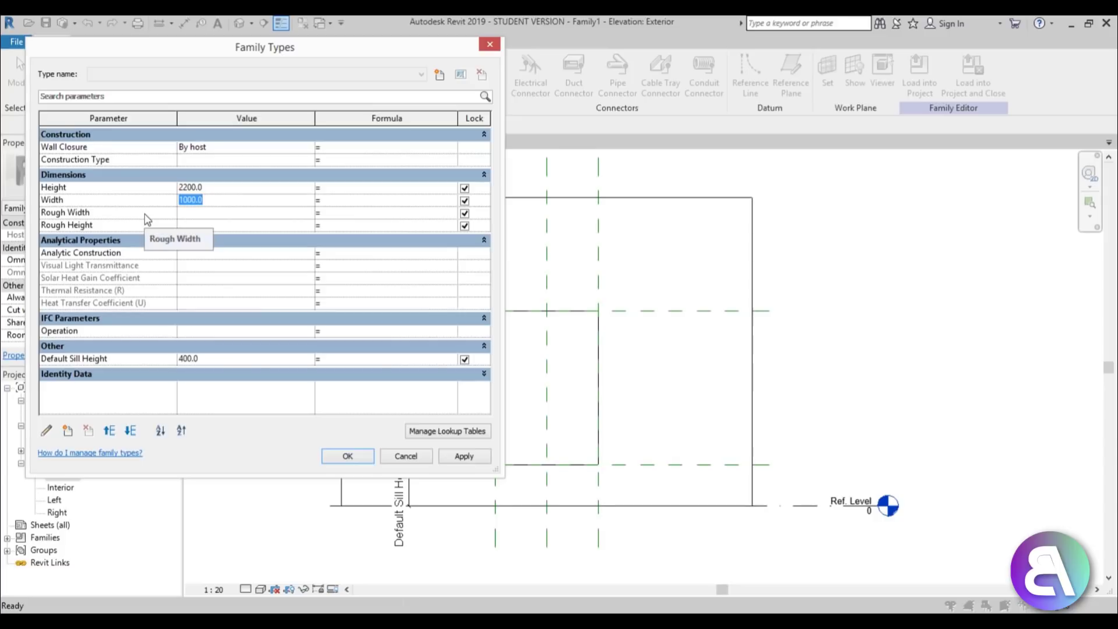
{"action": "type", "text": "16"}
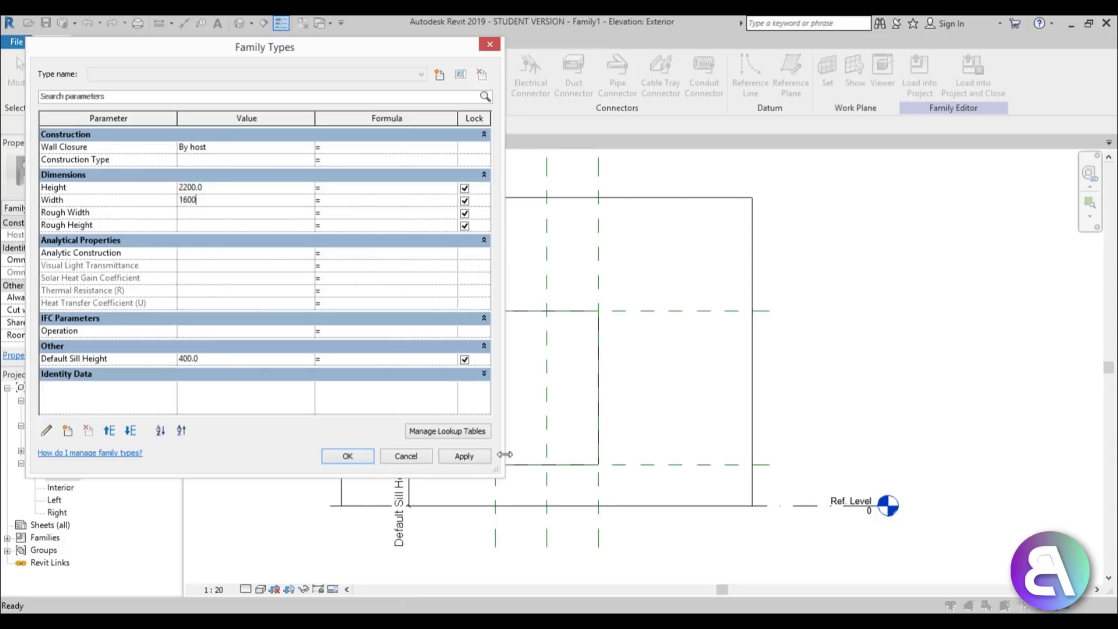
{"action": "left_click", "coordinate": [465, 458]}
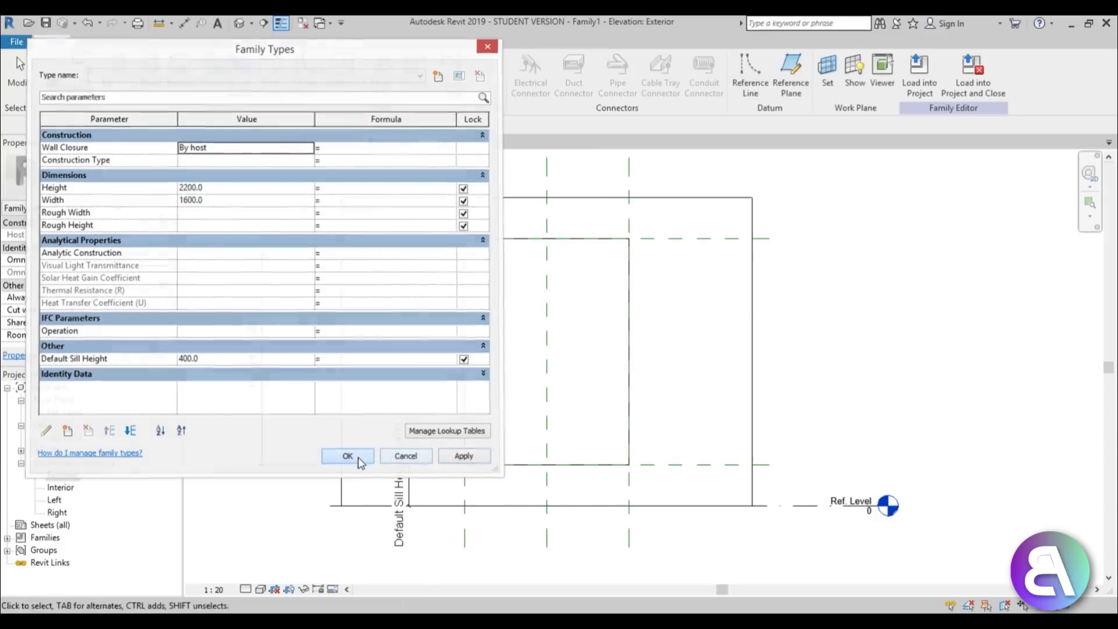
{"action": "left_click", "coordinate": [361, 458]}
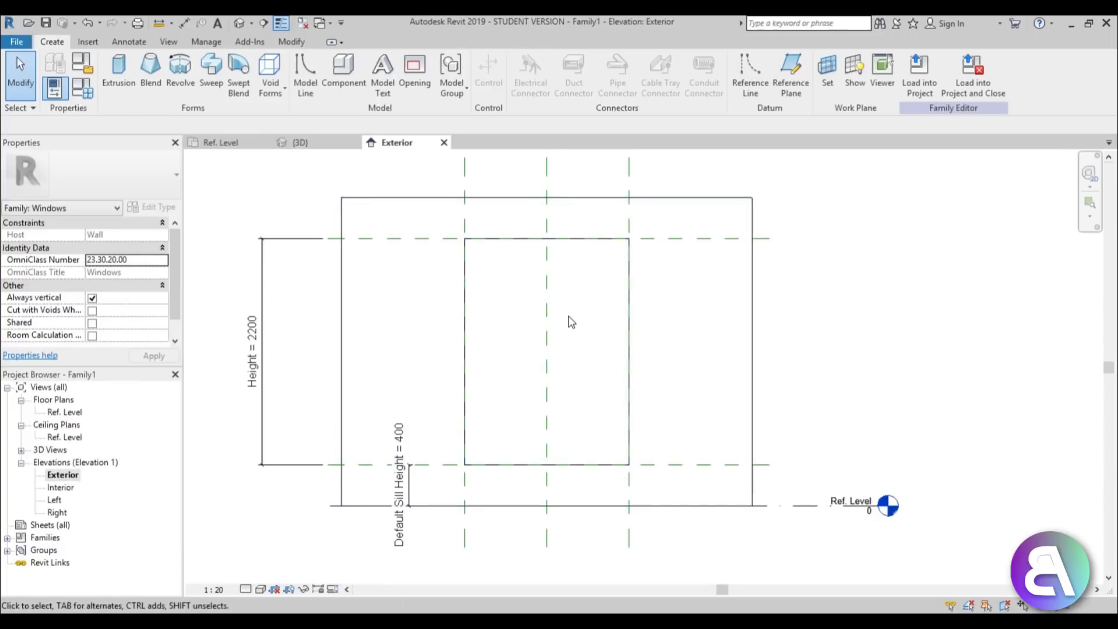
Create an extrusion for the outer frame from a rectangle along the opening edges and a second rectangle offset 40 inward.
{"action": "scroll", "coordinate": [524, 343], "scroll_direction": "up", "scroll_amount": 2}
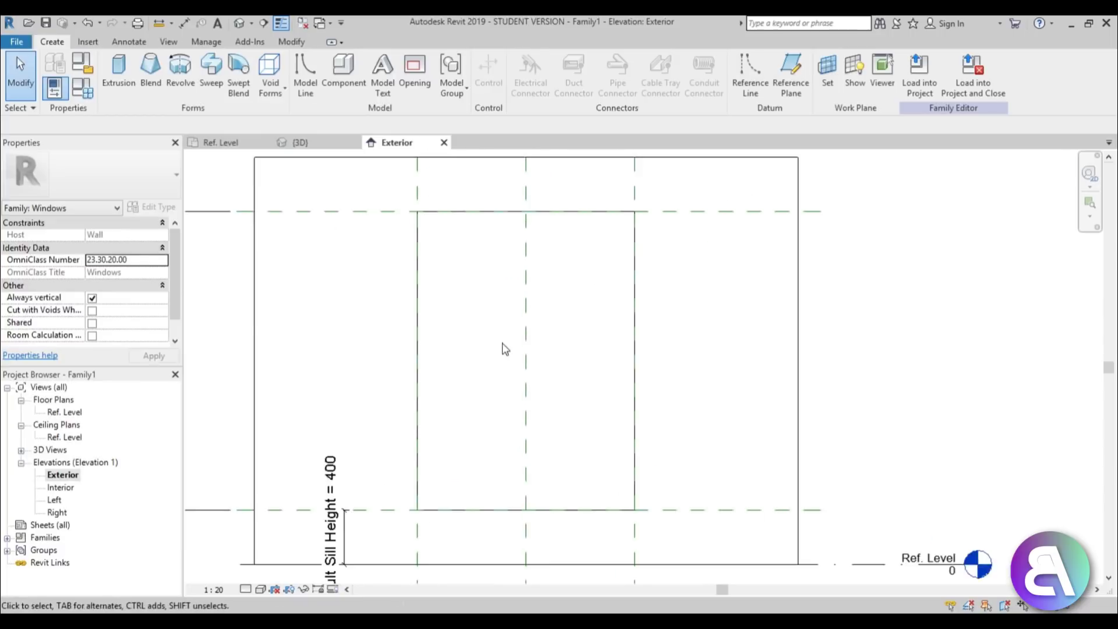
{"action": "middle_click_drag", "start_coordinate": [463, 385], "coordinate": [486, 391]}
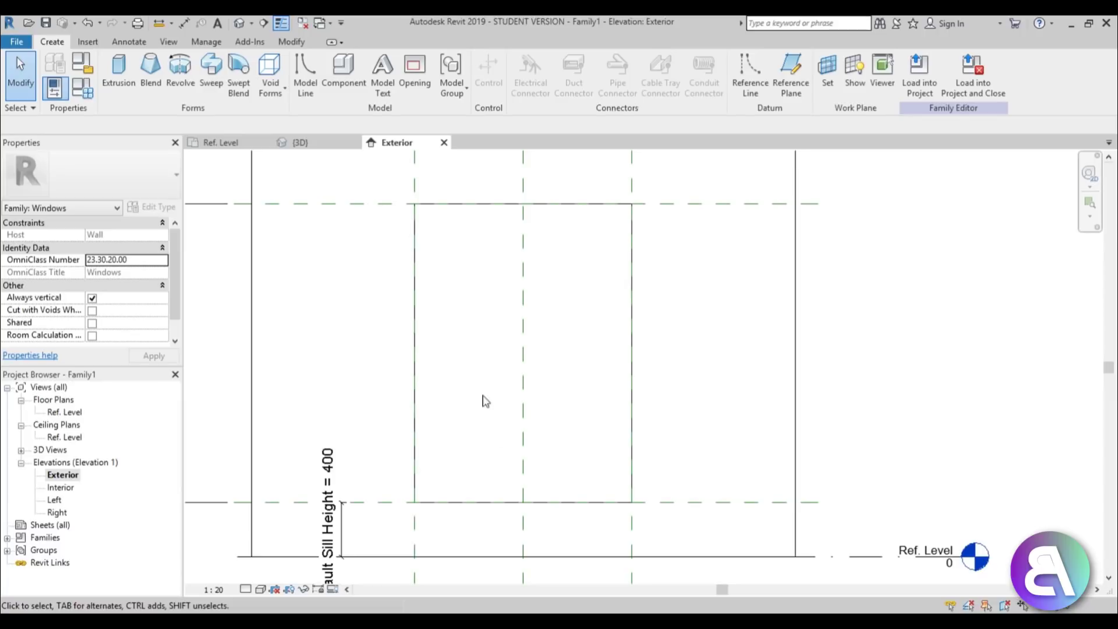
{"action": "left_click", "coordinate": [118, 71]}
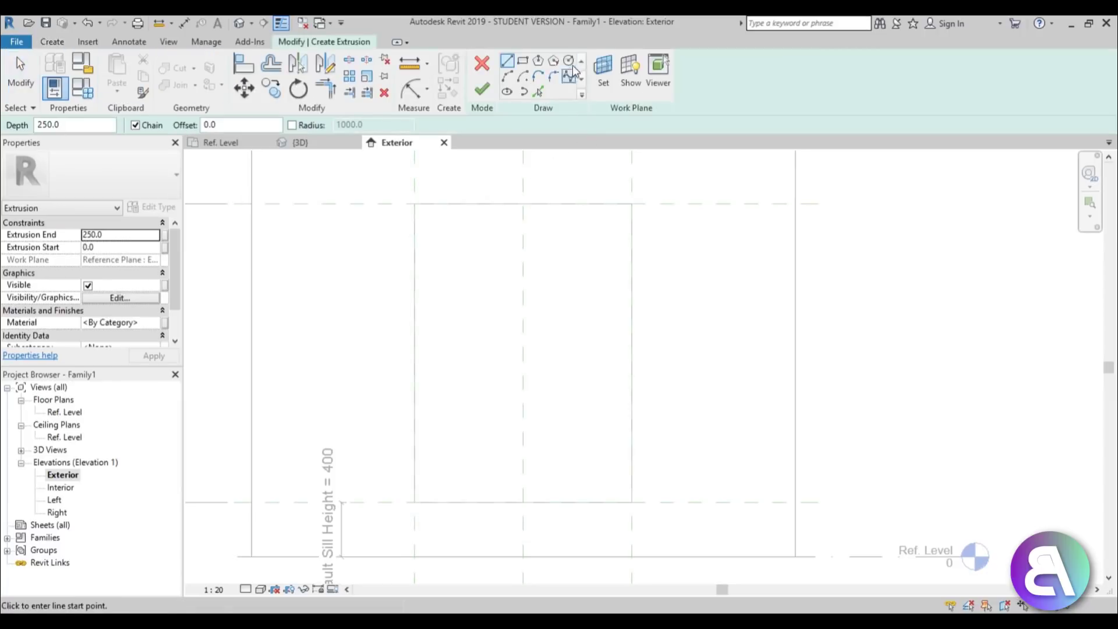
{"action": "left_click", "coordinate": [524, 61]}
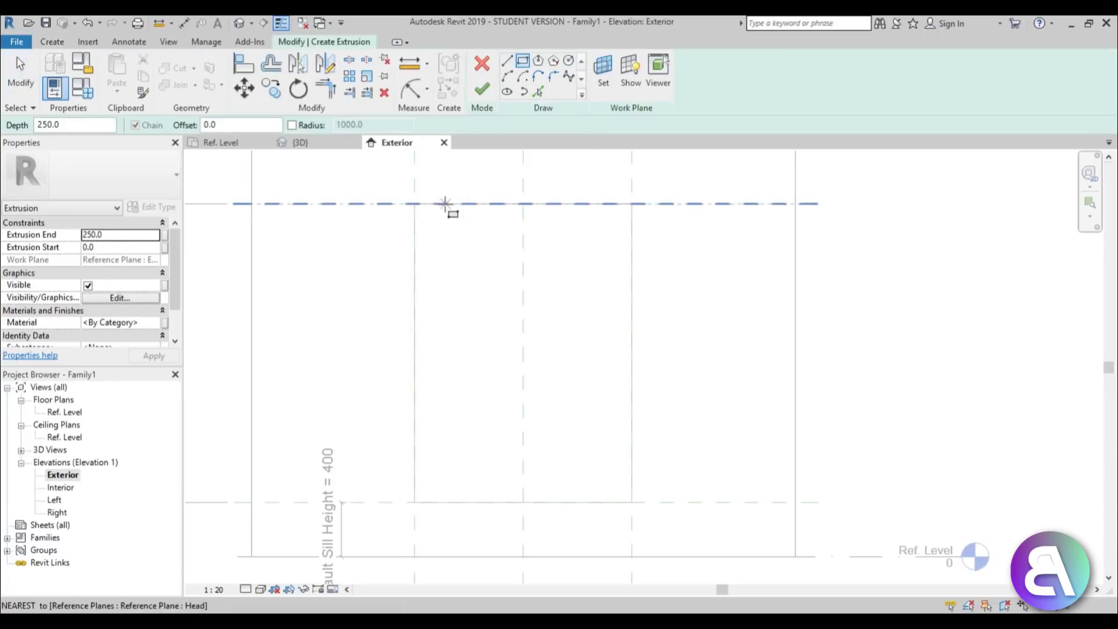
{"action": "left_click", "coordinate": [414, 204]}
{"action": "left_click", "coordinate": [631, 501]}
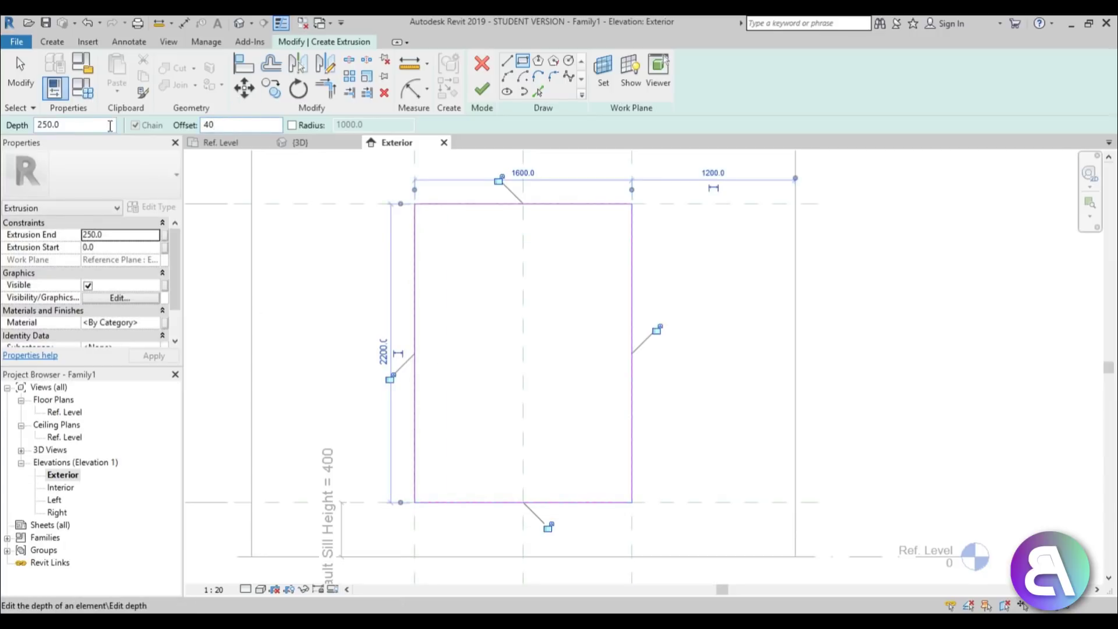
{"action": "left_click", "coordinate": [416, 205]}
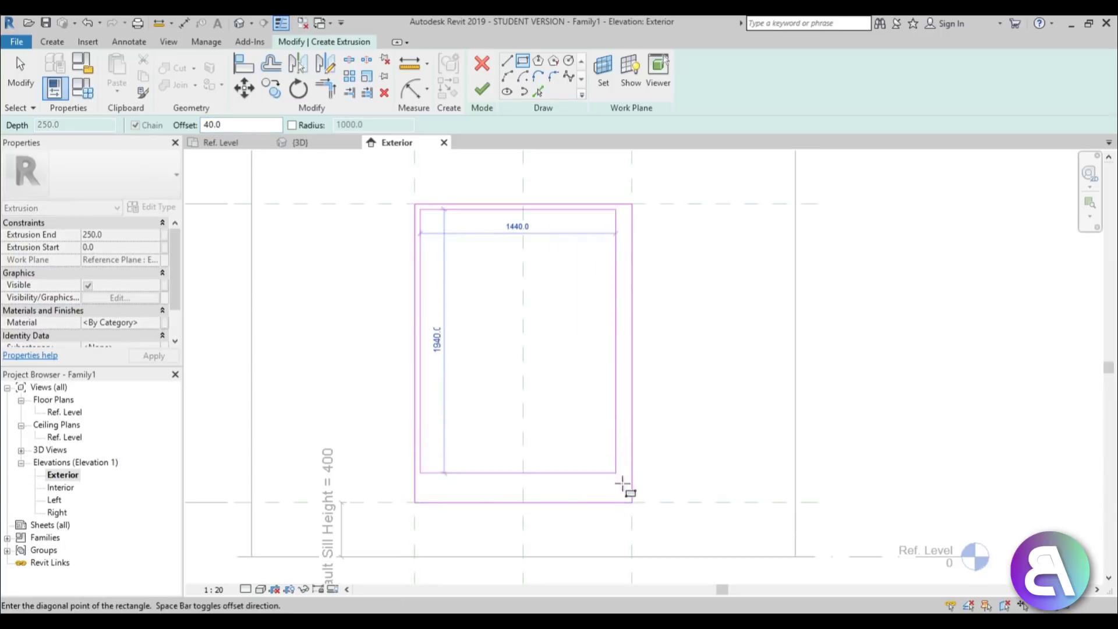
{"action": "left_click", "coordinate": [631, 501]}
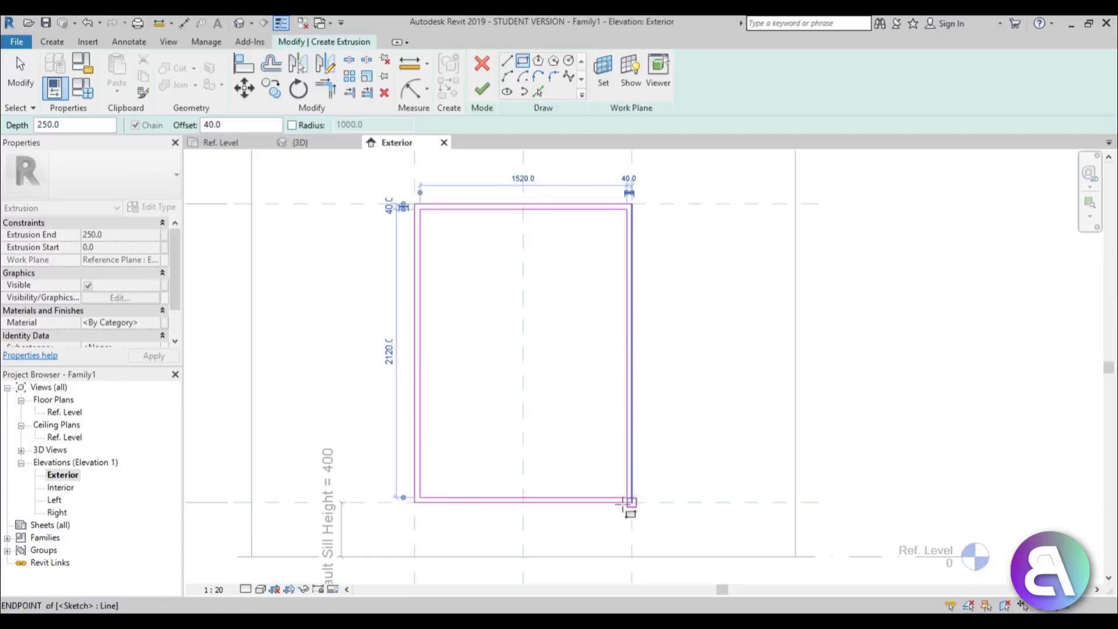
{"action": "left_click", "coordinate": [481, 90]}
In the Ref. Level floor plan, shorten the outer frame extrusion to a depth of 200, aligned with the wall's interior face.
{"action": "double_click", "coordinate": [61, 412]}
{"action": "scroll", "coordinate": [644, 407], "scroll_direction": "up", "scroll_amount": 3}
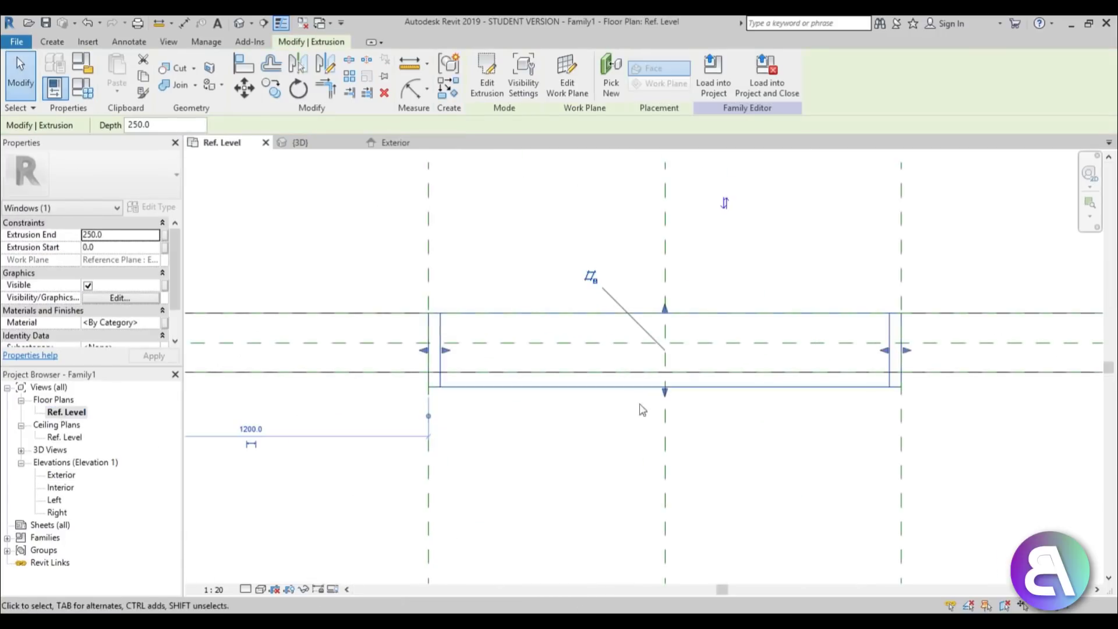
{"action": "left_click_drag", "start_coordinate": [666, 391], "coordinate": [668, 372]}
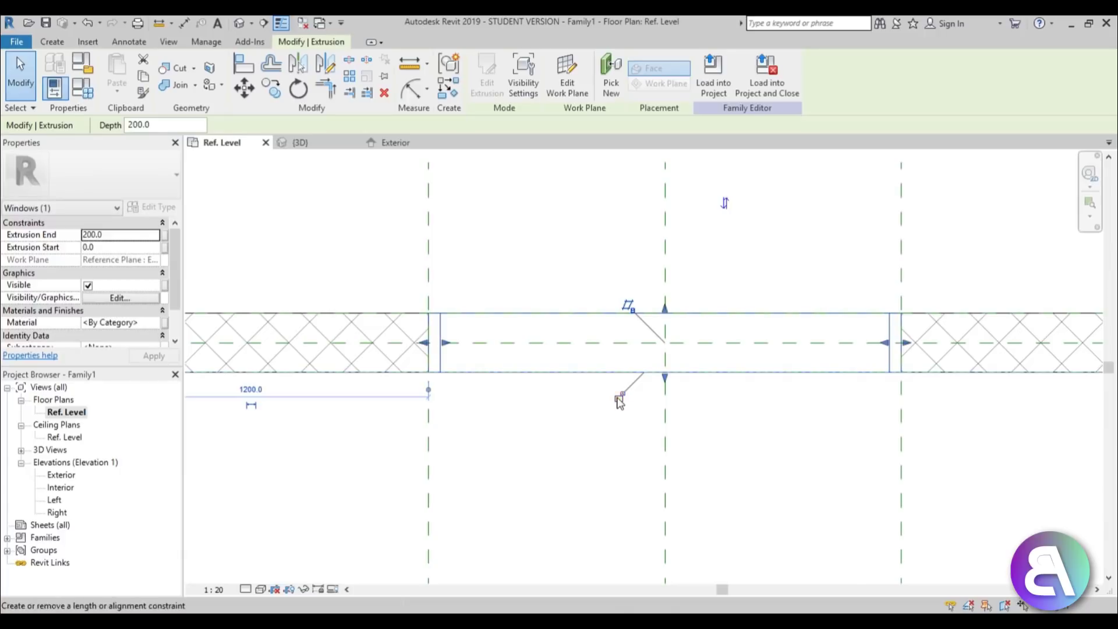
{"action": "scroll", "coordinate": [556, 436], "scroll_direction": "down", "scroll_amount": 3}
{"action": "left_click", "coordinate": [556, 436]}
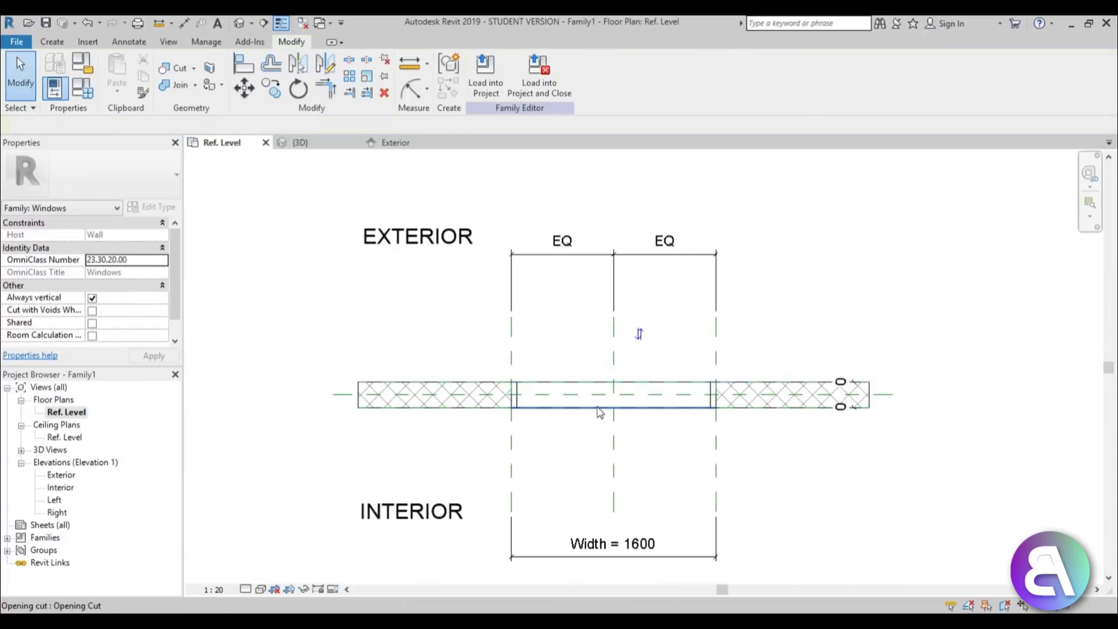
Align the outer frame extrusion with the wall's exterior face and lock it there.
{"action": "left_click", "coordinate": [598, 412]}
{"action": "key", "text": "Escape"}
{"action": "left_click", "coordinate": [531, 407]}
{"action": "scroll", "coordinate": [626, 397], "scroll_direction": "up", "scroll_amount": 2}
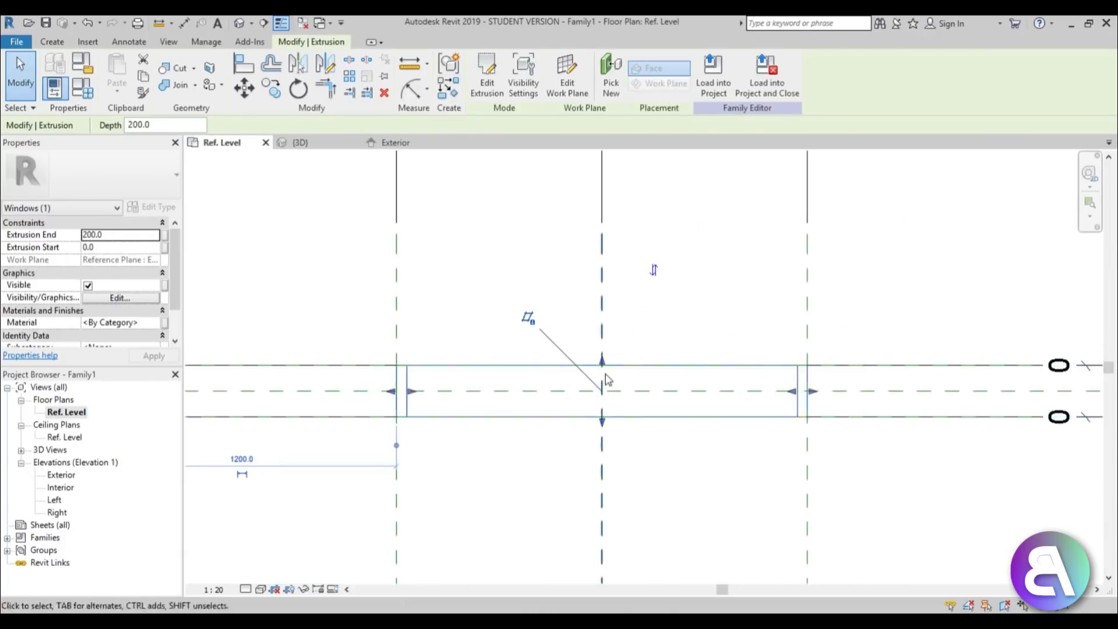
{"action": "left_click_drag", "start_coordinate": [600, 373], "coordinate": [601, 369]}
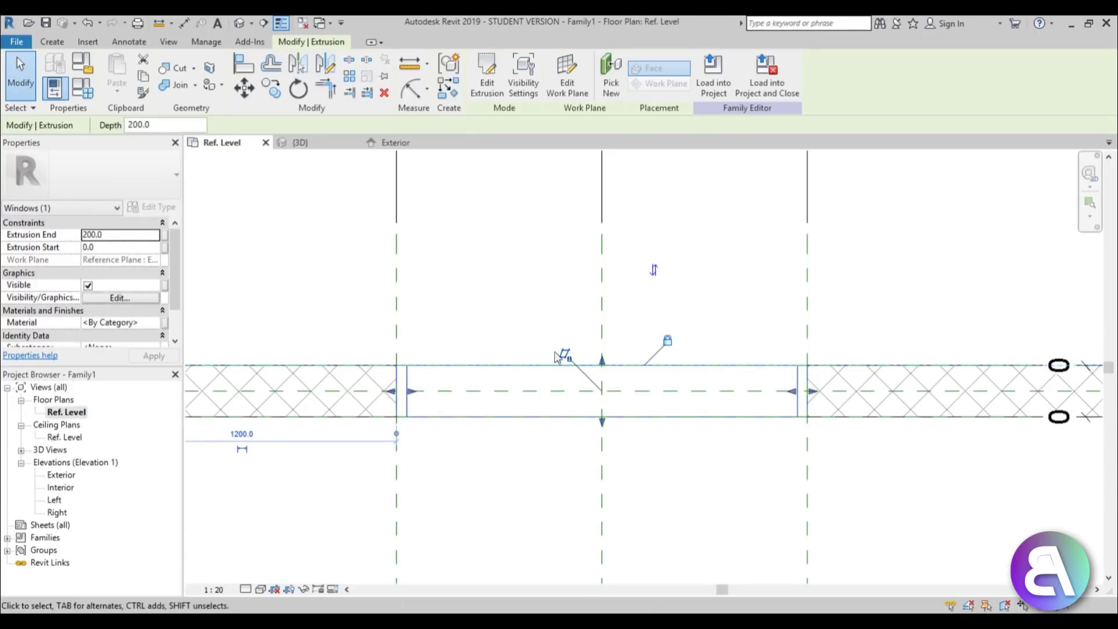
{"action": "left_click", "coordinate": [350, 502]}
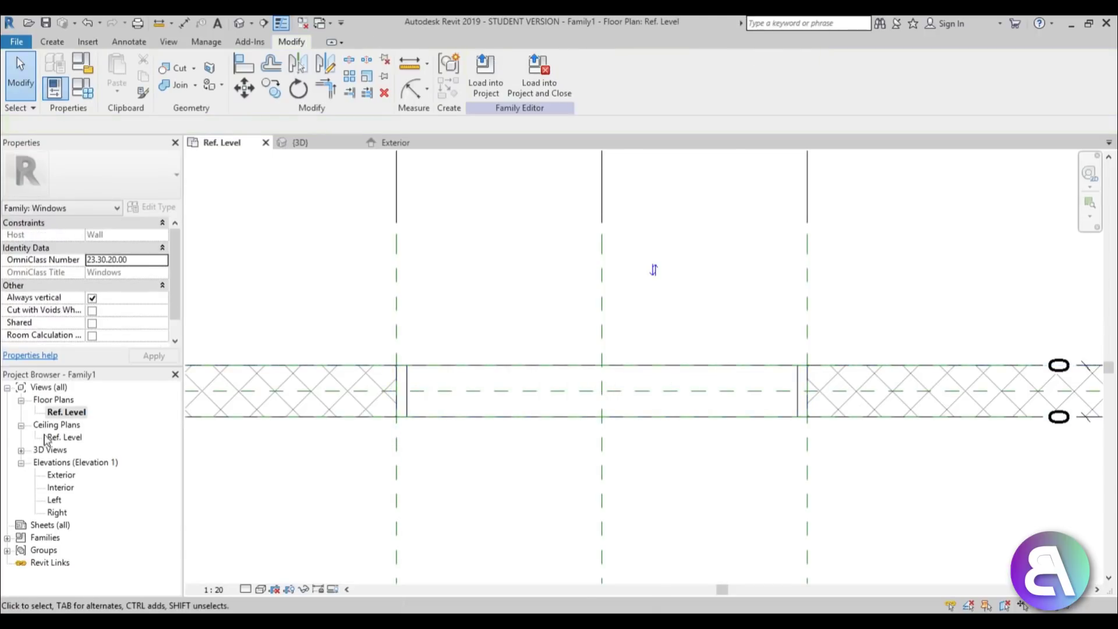
In the Exterior elevation, start a new extrusion and sketch a rectangle along the outer frame's inner edges.
{"action": "double_click", "coordinate": [61, 474]}
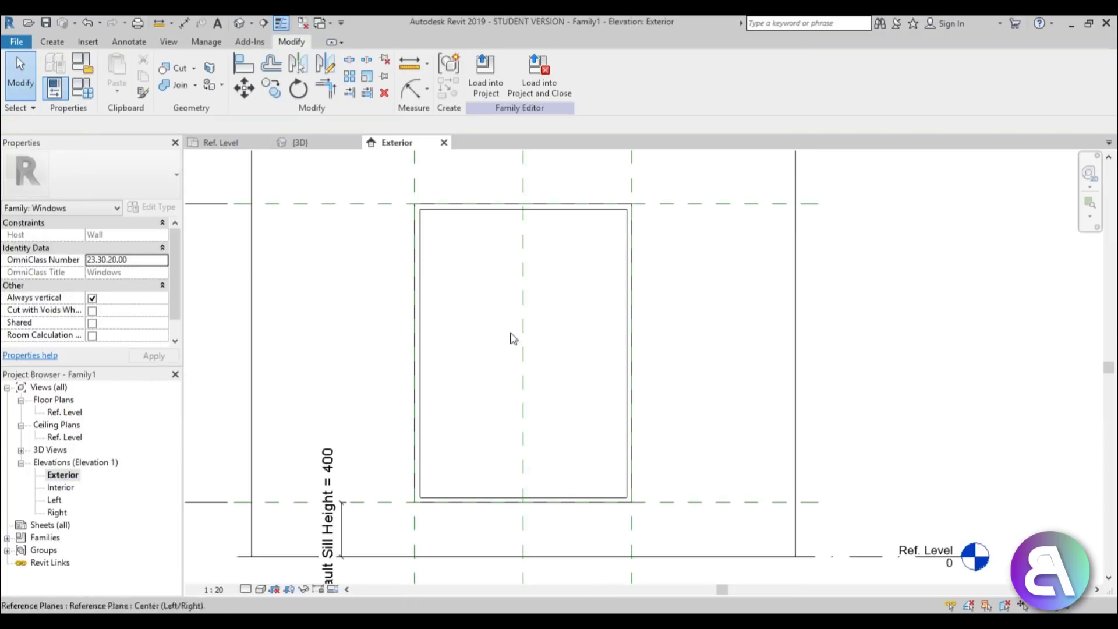
{"action": "left_click", "coordinate": [52, 42]}
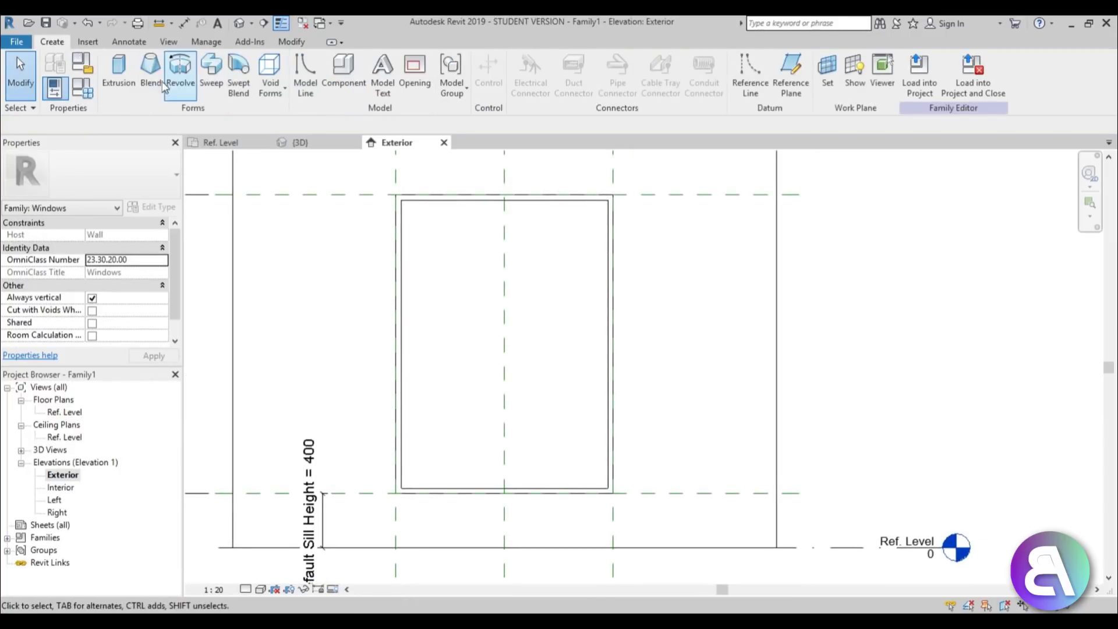
{"action": "left_click", "coordinate": [118, 70]}
{"action": "left_click", "coordinate": [522, 60]}
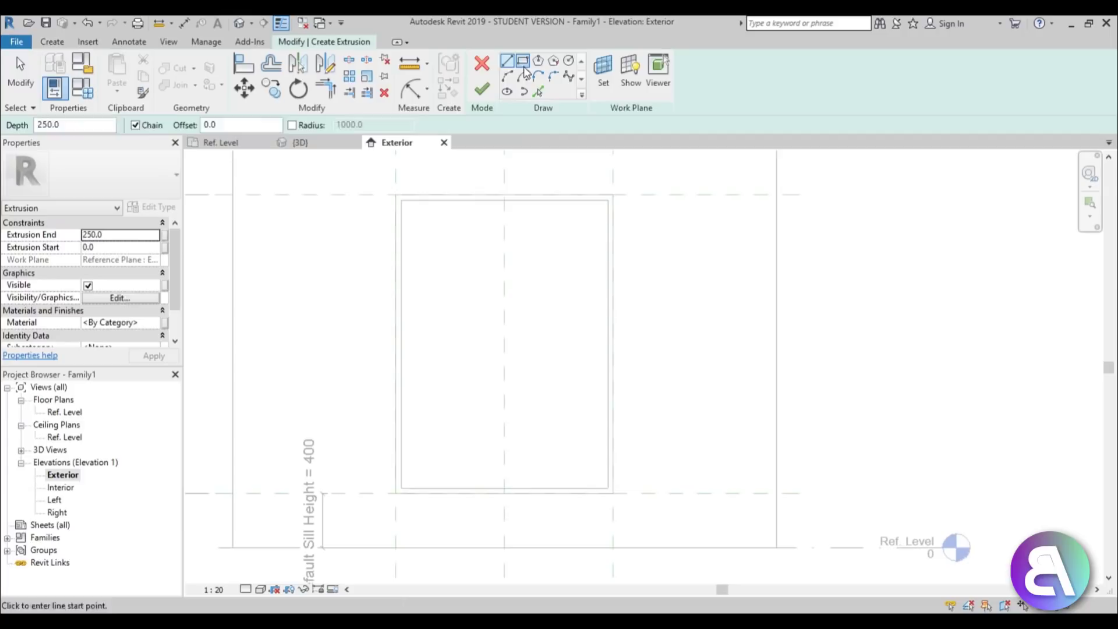
{"action": "left_click", "coordinate": [400, 200]}
{"action": "left_click", "coordinate": [612, 494]}
{"action": "scroll", "coordinate": [531, 344], "scroll_direction": "up", "scroll_amount": 2}
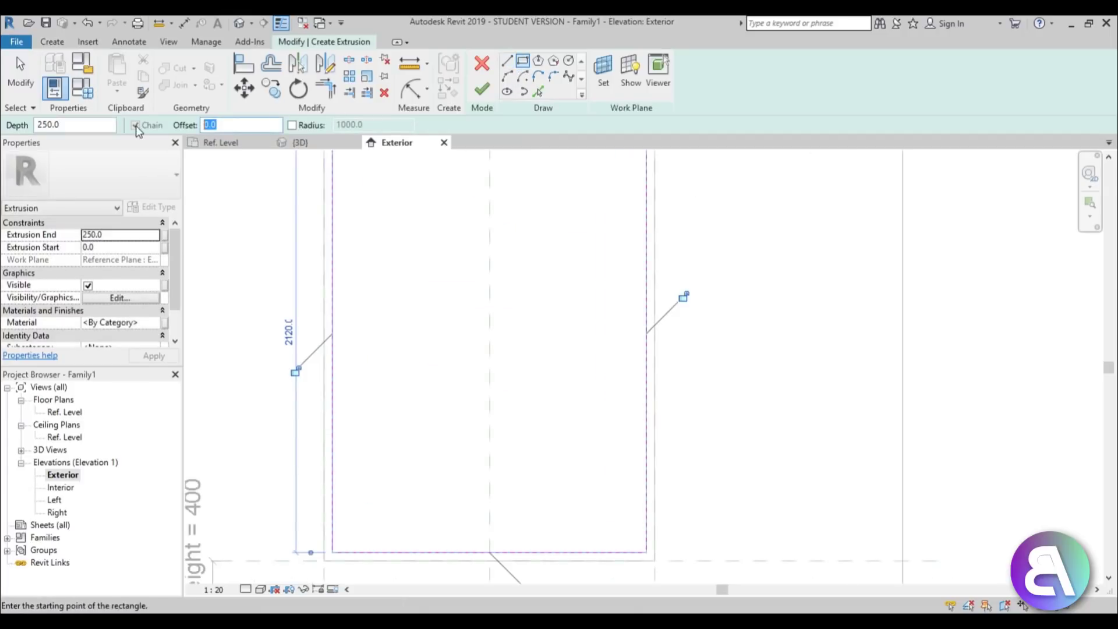
Add a second rectangle offset 50 inside the first one and finish the inner frame extrusion.
{"action": "middle_click_drag", "start_coordinate": [624, 397], "coordinate": [571, 376]}
{"action": "scroll", "coordinate": [571, 377], "scroll_direction": "down", "scroll_amount": 2}
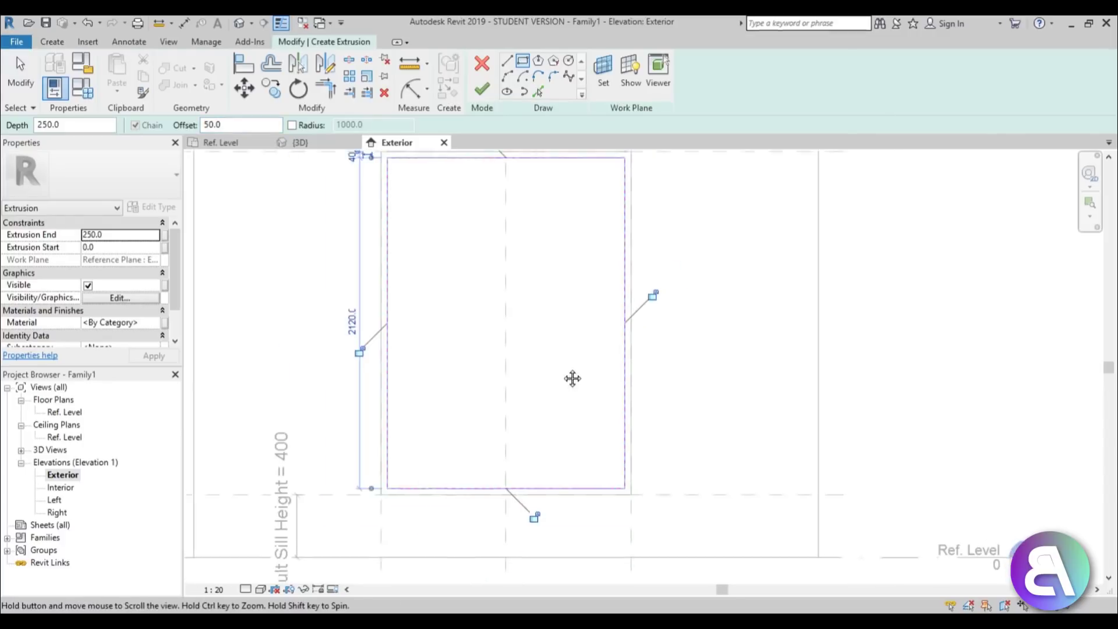
{"action": "left_click", "coordinate": [371, 191]}
{"action": "scroll", "coordinate": [548, 471], "scroll_direction": "up", "scroll_amount": 2}
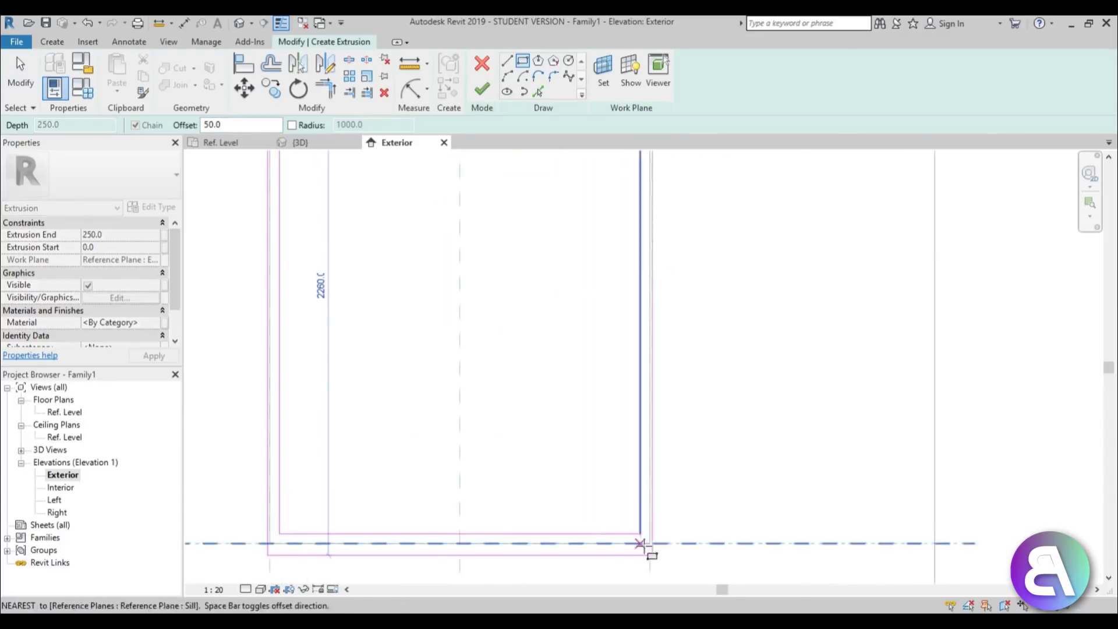
{"action": "left_click", "coordinate": [641, 534]}
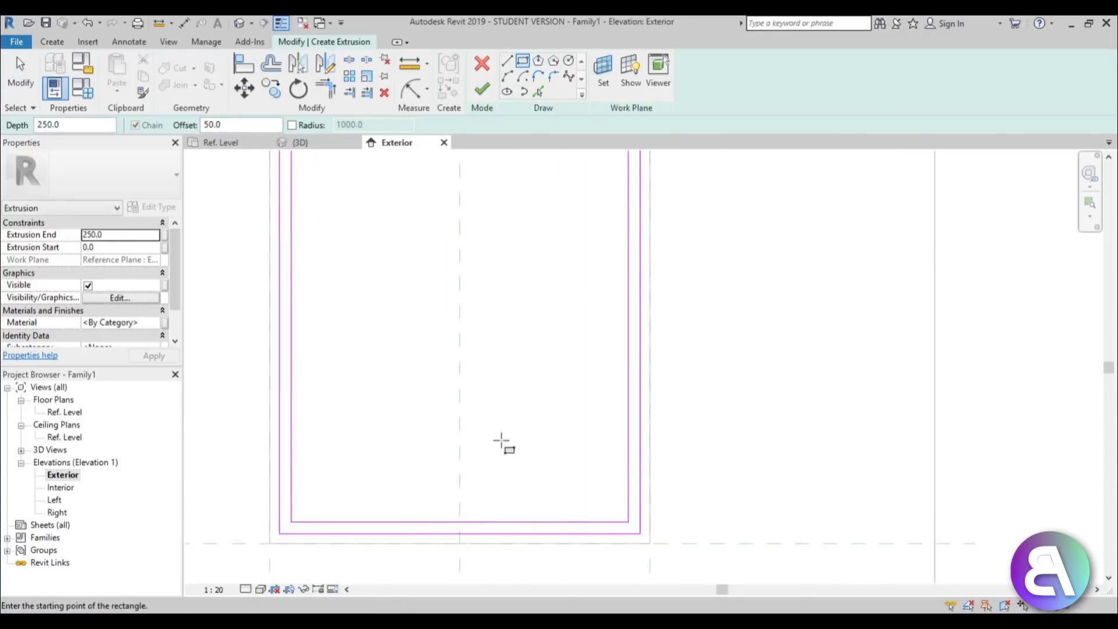
{"action": "scroll", "coordinate": [506, 444], "scroll_direction": "down", "scroll_amount": 2}
{"action": "key", "text": "Escape"}
{"action": "left_click", "coordinate": [481, 99]}
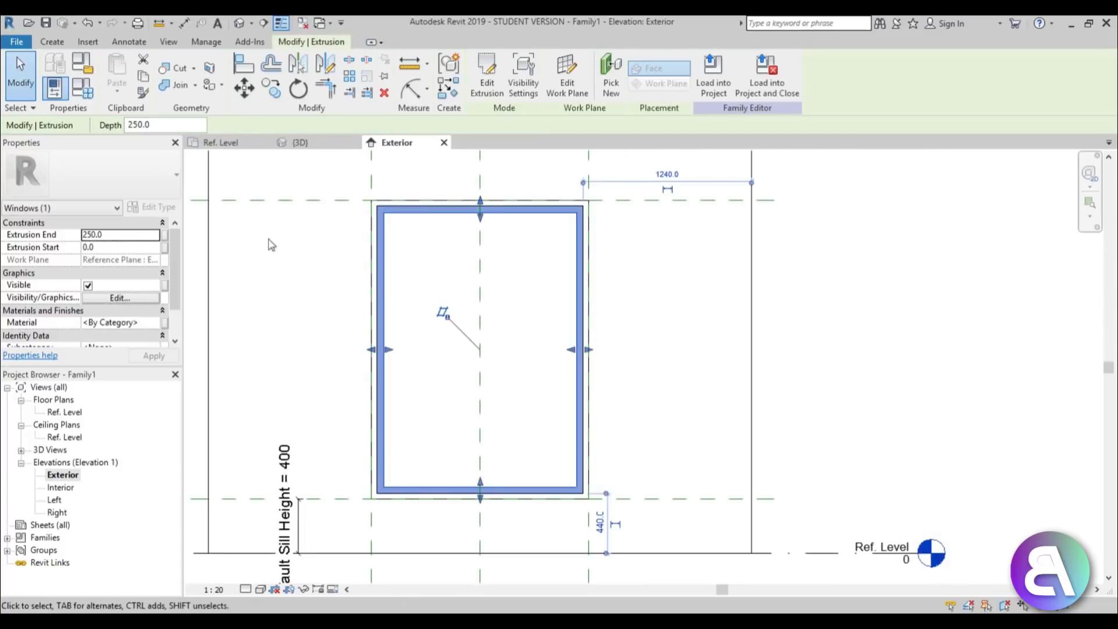
In the Ref. Level floor plan, reshape the inner frame extrusion to about 50 deep around the wall's centre line.
{"action": "double_click", "coordinate": [65, 412]}
{"action": "scroll", "coordinate": [591, 424], "scroll_direction": "up", "scroll_amount": 2}
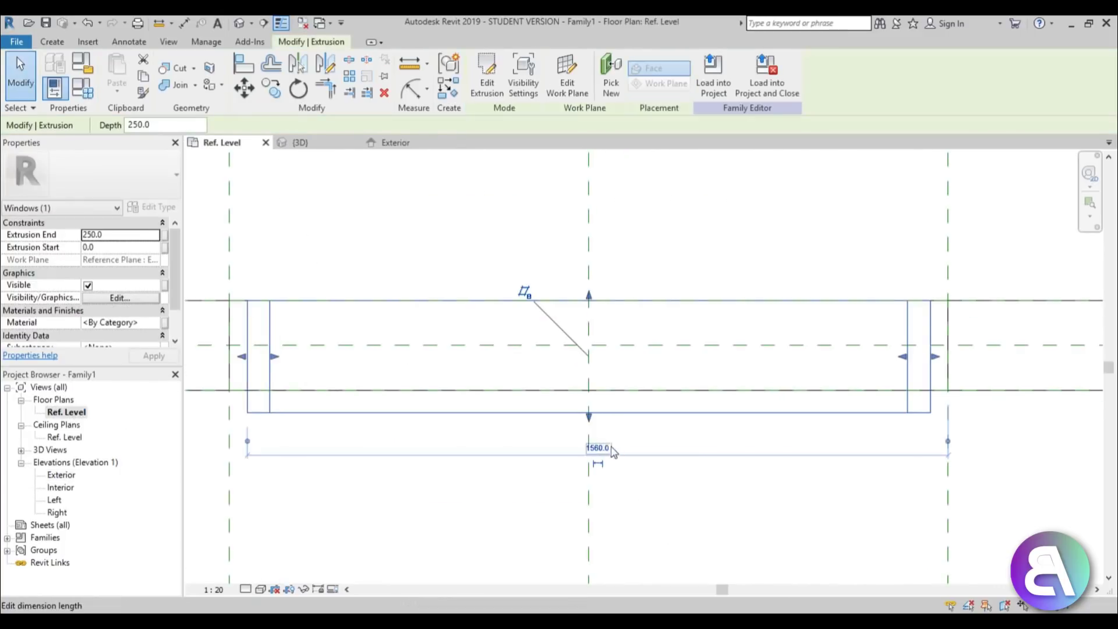
{"action": "left_click_drag", "start_coordinate": [591, 423], "coordinate": [589, 359]}
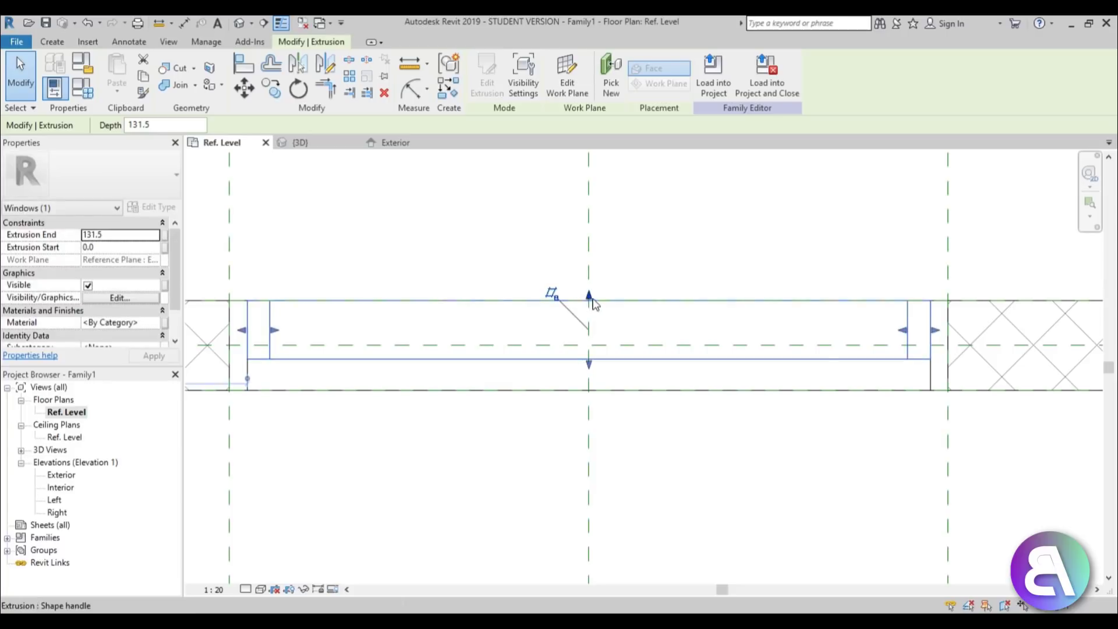
{"action": "left_click_drag", "start_coordinate": [588, 297], "coordinate": [590, 357]}
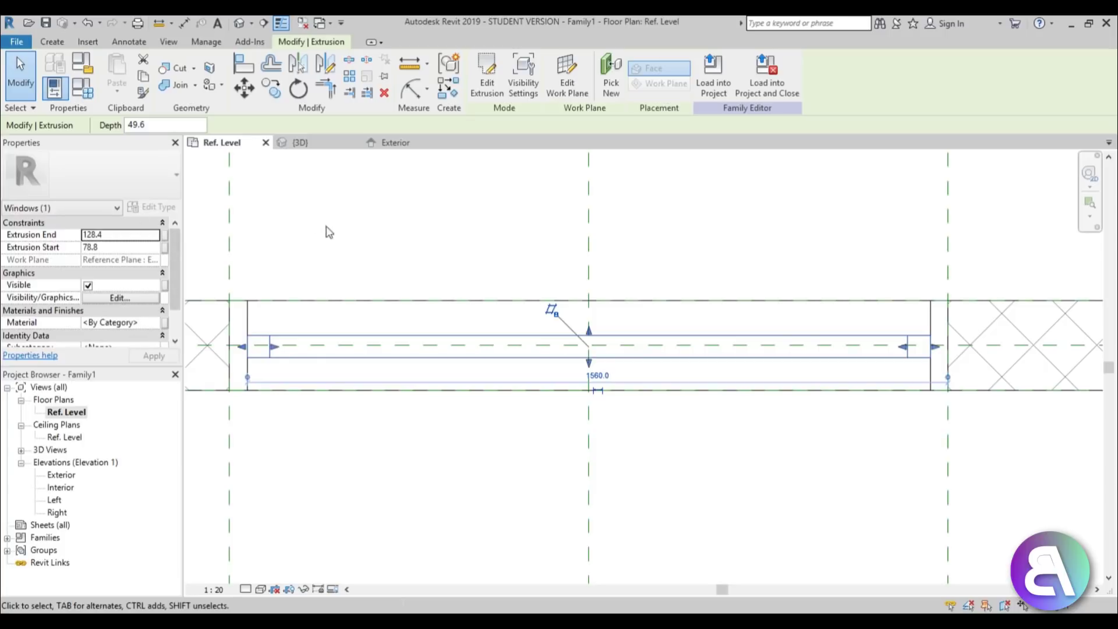
Join the geometry of the inner frame extrusion with the outer frame extrusion.
{"action": "left_click", "coordinate": [180, 86]}
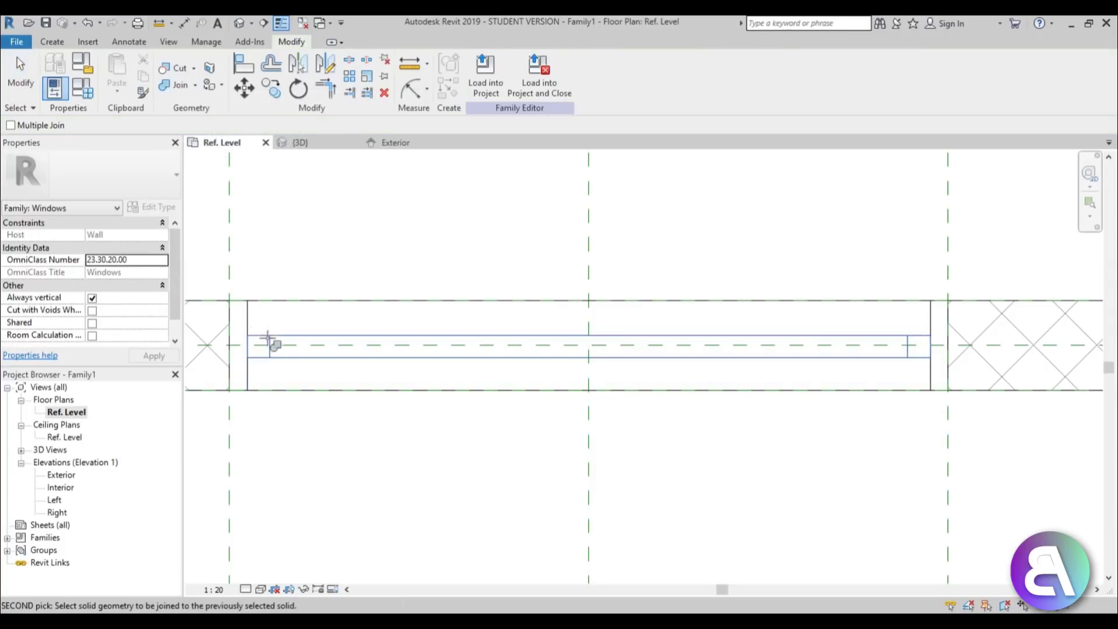
{"action": "left_click", "coordinate": [264, 370]}
{"action": "left_click", "coordinate": [267, 372]}
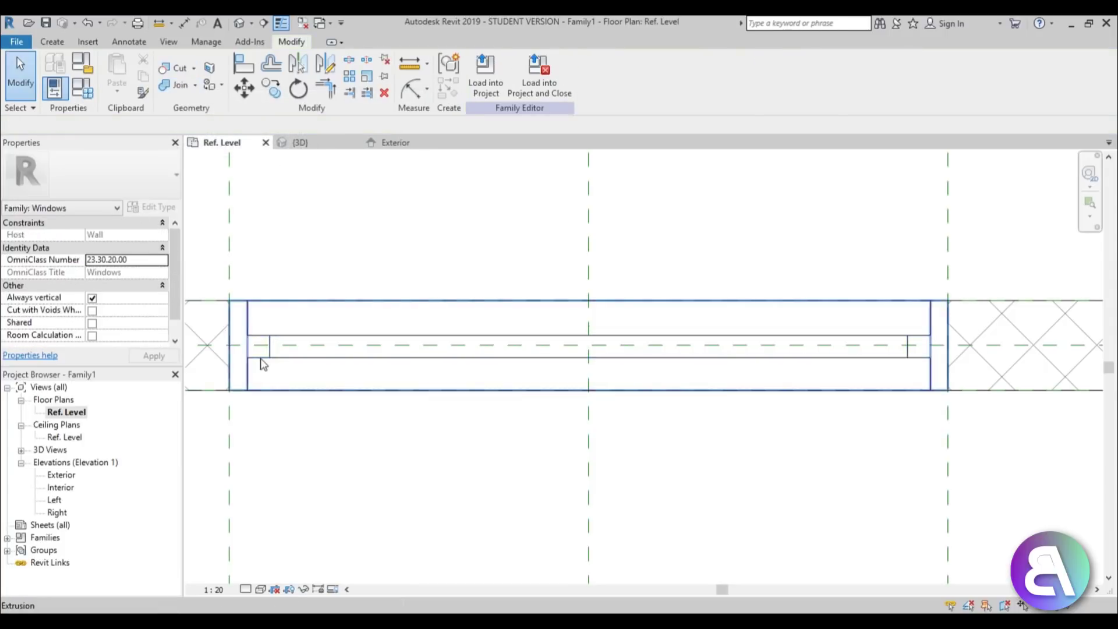
Assign the Ash wood material to both the inner and outer frame extrusions and check the window in 3D.
{"action": "left_click", "coordinate": [269, 378]}
{"action": "key", "text": "Escape"}
{"action": "left_click", "coordinate": [248, 324]}
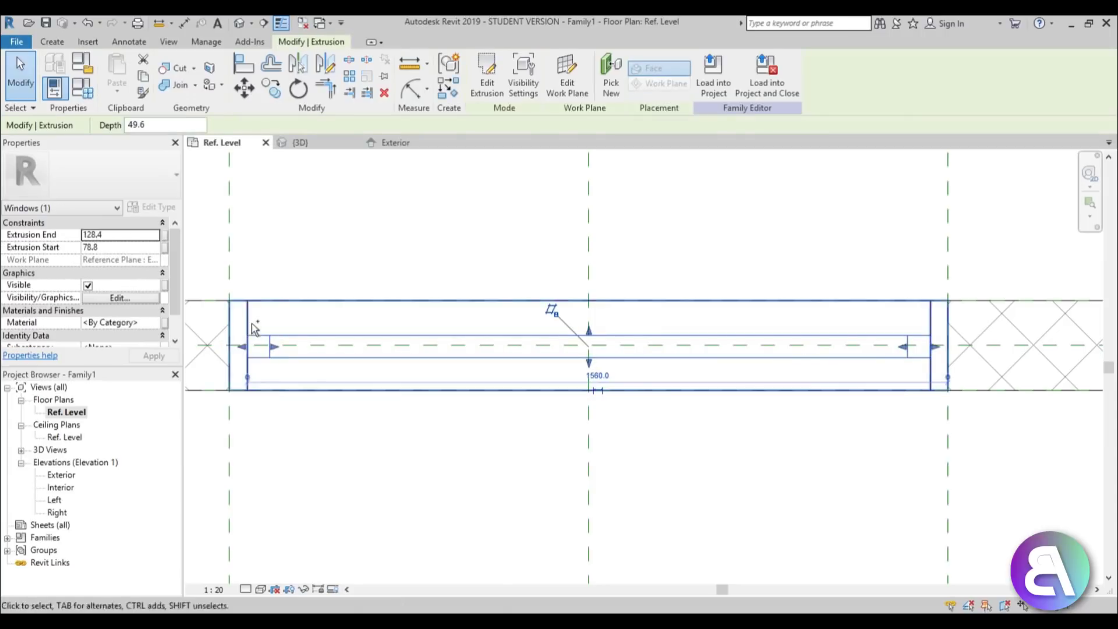
{"action": "left_click", "coordinate": [156, 323]}
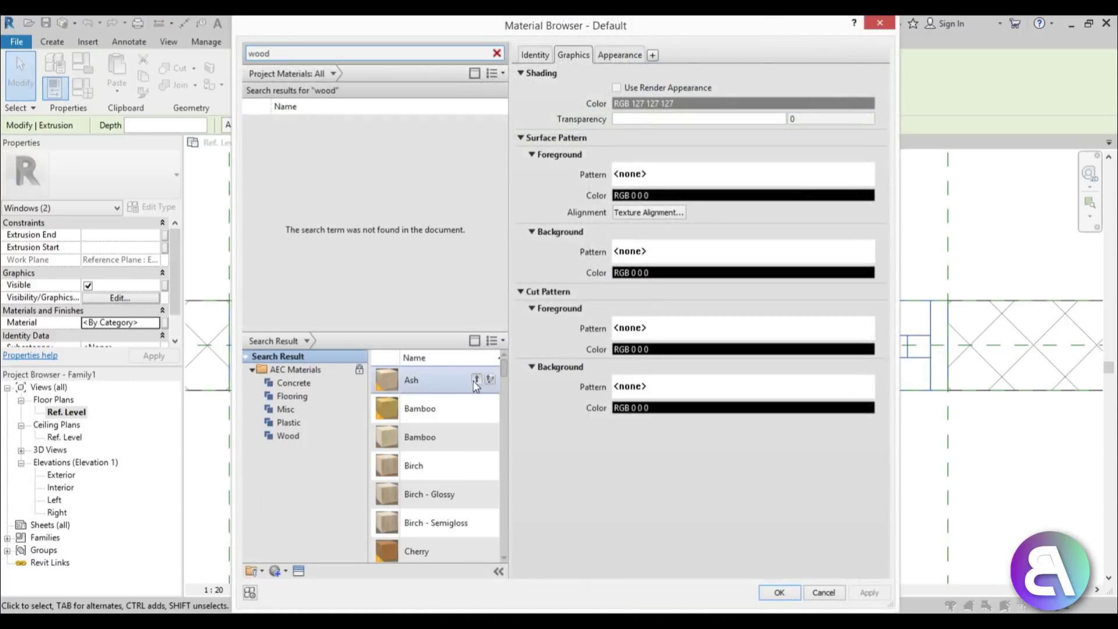
{"action": "left_click", "coordinate": [475, 379]}
{"action": "left_click", "coordinate": [779, 592]}
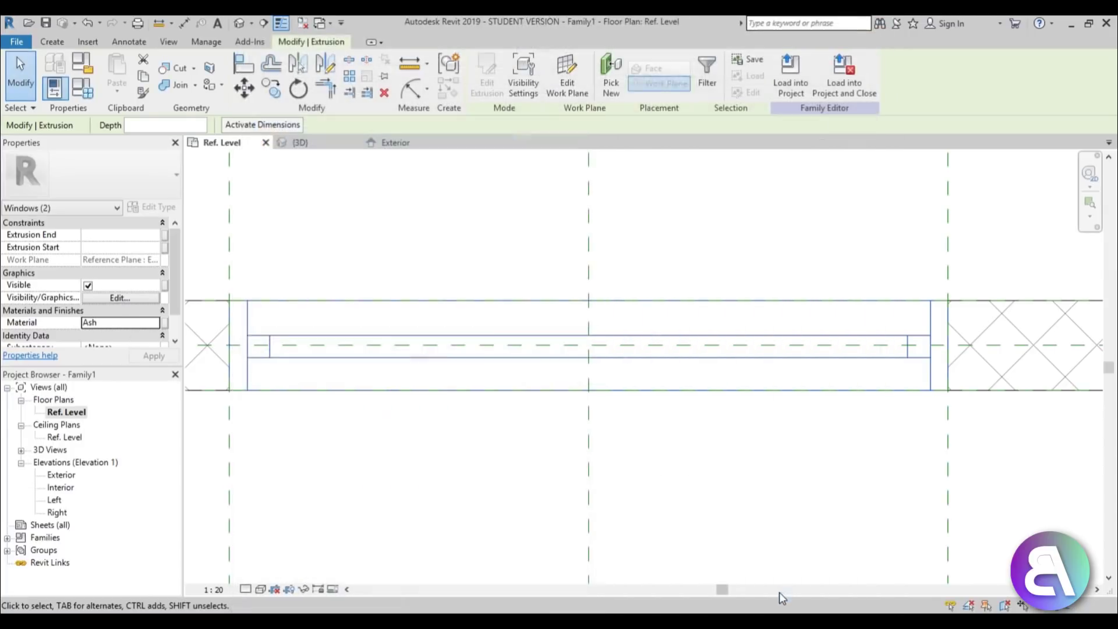
{"action": "left_click", "coordinate": [714, 492]}
{"action": "left_click", "coordinate": [240, 24]}
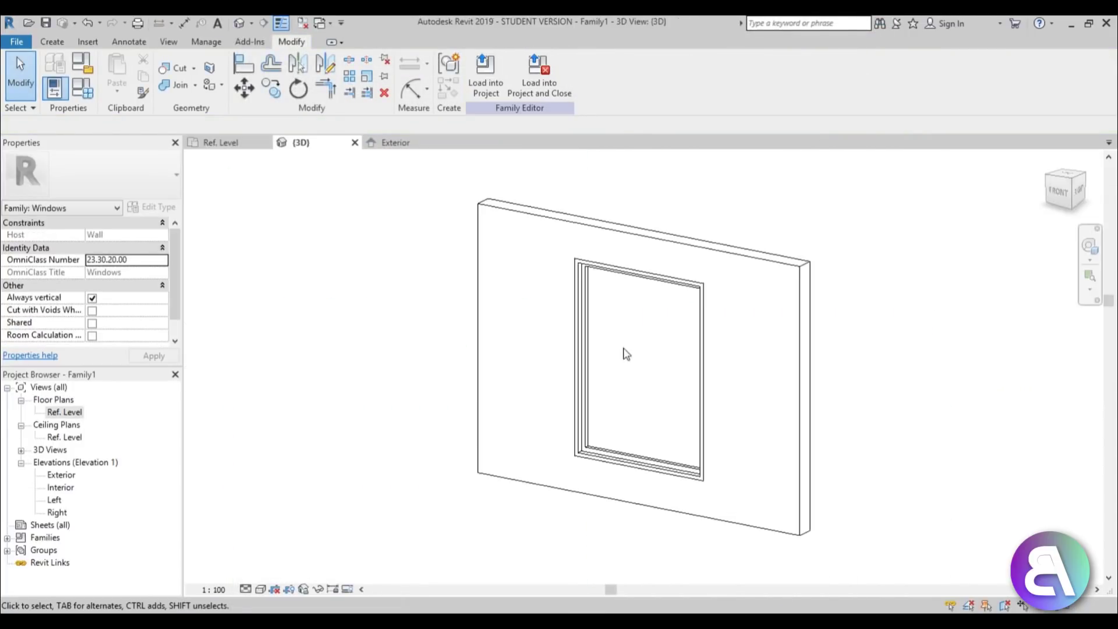
{"action": "middle_click_drag", "start_coordinate": [631, 370], "coordinate": [582, 352], "text": "shift"}
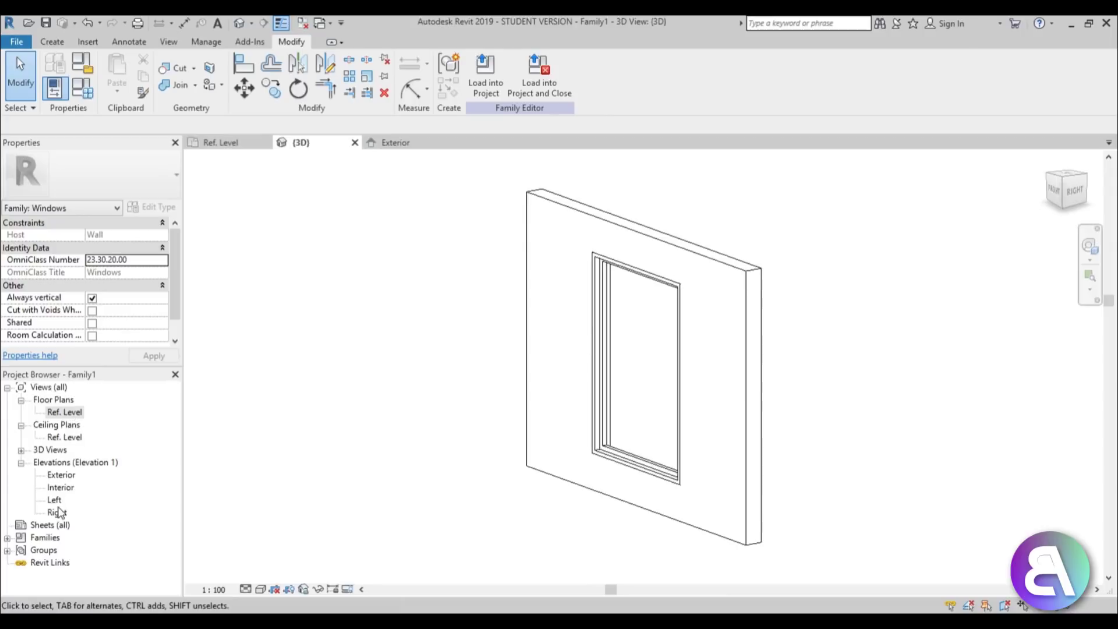
In the Exterior elevation, create a new extrusion for the glass from a rectangle along the inner frame's inner edges.
{"action": "double_click", "coordinate": [61, 475]}
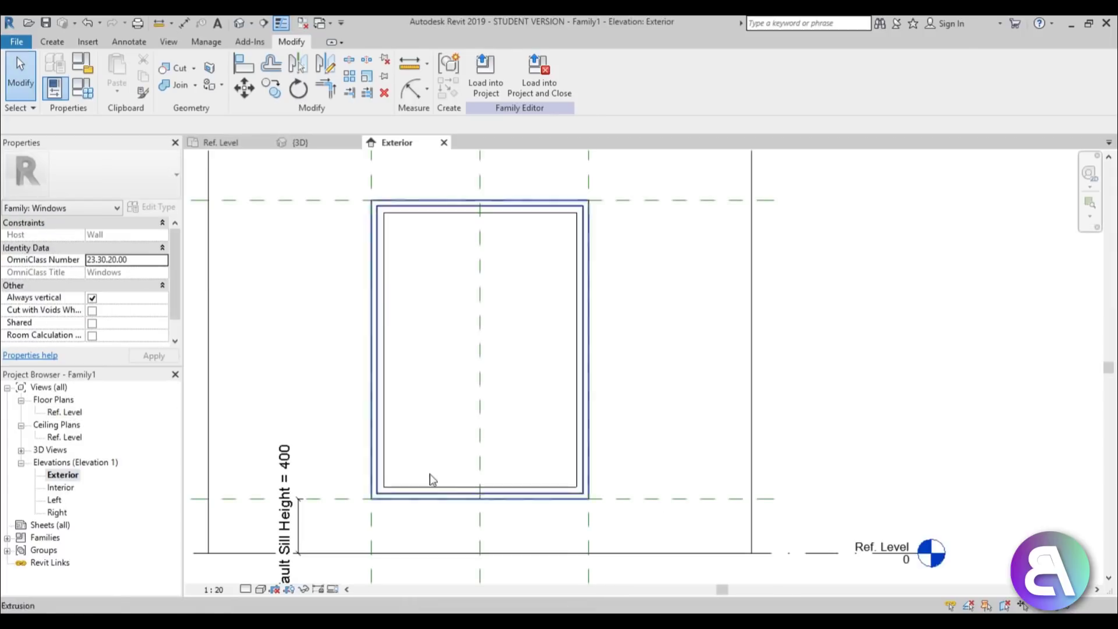
{"action": "left_click", "coordinate": [61, 42]}
{"action": "left_click", "coordinate": [119, 70]}
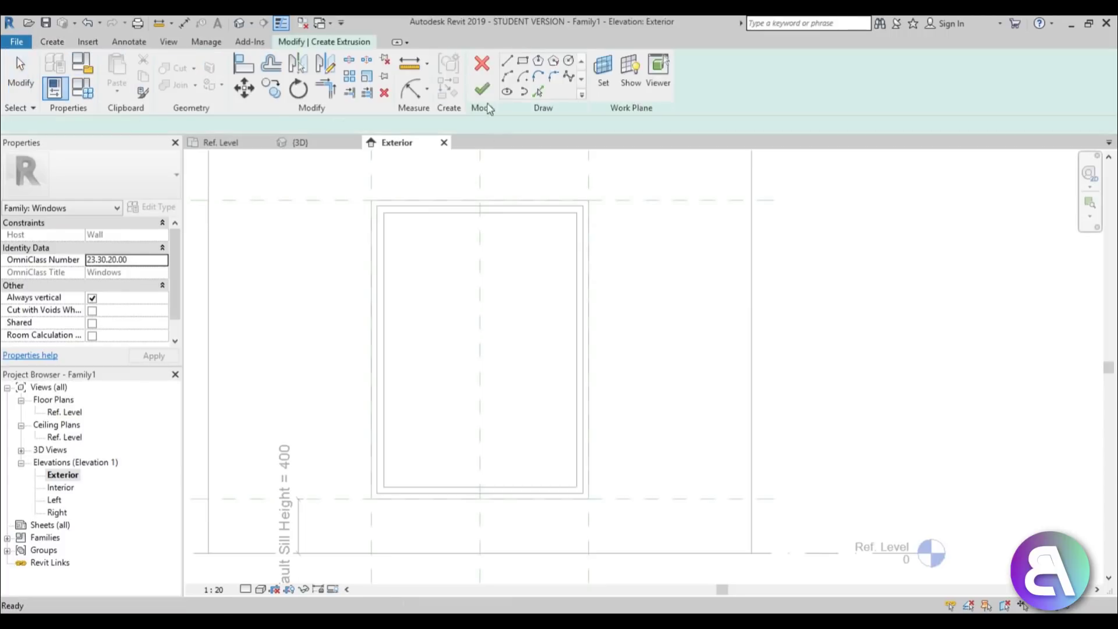
{"action": "left_click", "coordinate": [522, 60]}
{"action": "left_click", "coordinate": [384, 213]}
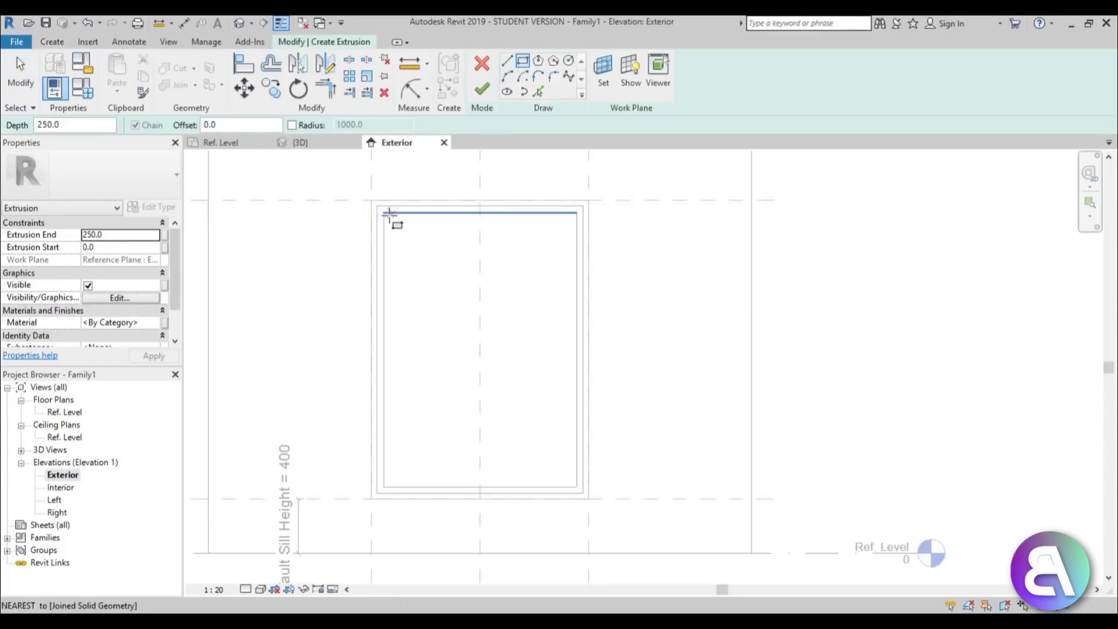
{"action": "left_click", "coordinate": [577, 492]}
{"action": "scroll", "coordinate": [506, 416], "scroll_direction": "up", "scroll_amount": 2}
{"action": "scroll", "coordinate": [507, 371], "scroll_direction": "down", "scroll_amount": 1}
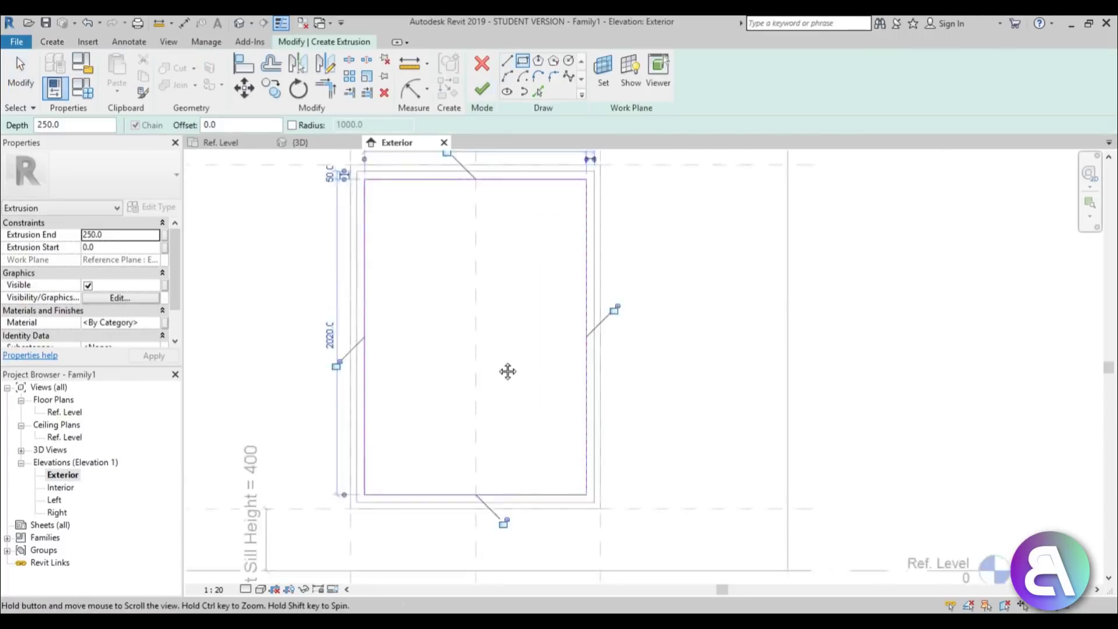
{"action": "left_click", "coordinate": [481, 88]}
In the Ref. Level floor plan, reshape the glass extrusion to about 8 deep at the wall's centre line.
{"action": "double_click", "coordinate": [81, 411]}
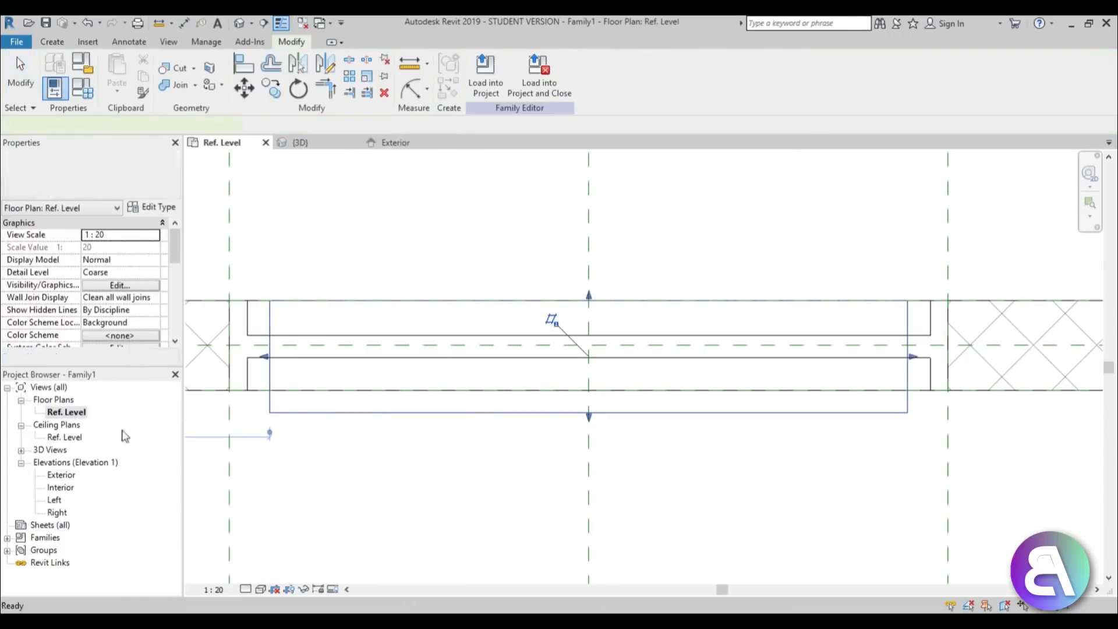
{"action": "left_click", "coordinate": [577, 355]}
{"action": "scroll", "coordinate": [576, 357], "scroll_direction": "up", "scroll_amount": 1}
{"action": "left_click_drag", "start_coordinate": [605, 263], "coordinate": [608, 349]}
{"action": "mouse_move", "coordinate": [604, 423]}
{"action": "left_mouse_down"}
{"action": "mouse_move", "coordinate": [602, 324]}
{"action": "mouse_move", "coordinate": [602, 339]}
{"action": "left_mouse_up"}
{"action": "scroll", "coordinate": [687, 436], "scroll_direction": "down", "scroll_amount": 2}
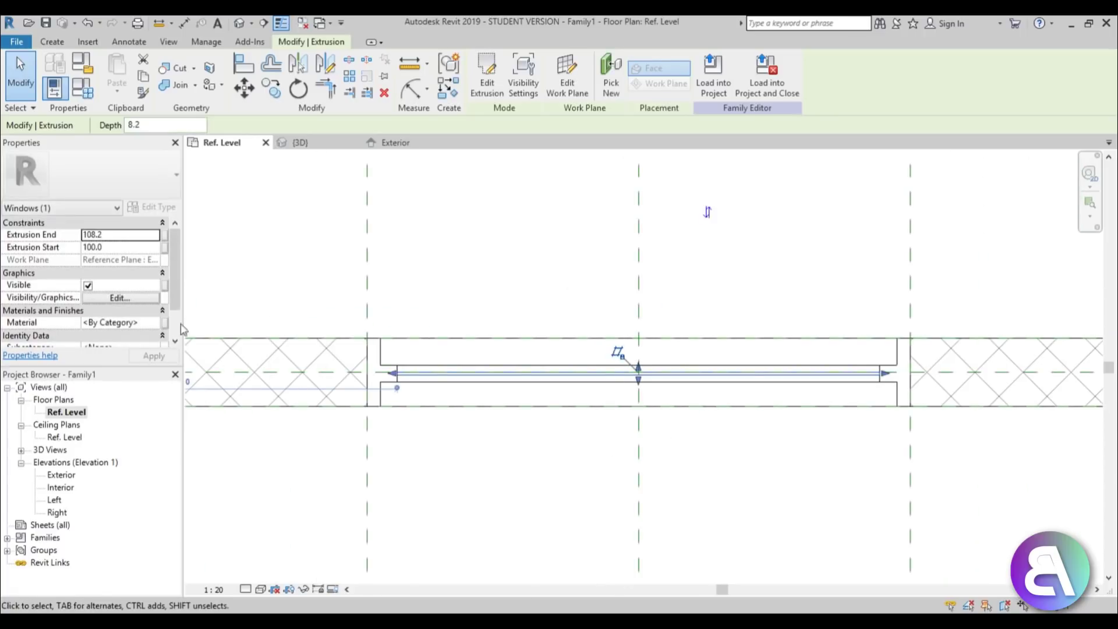
Assign the Glass material to the thin pane extrusion and inspect the window in 3D.
{"action": "left_click", "coordinate": [148, 326]}
{"action": "left_click", "coordinate": [156, 323]}
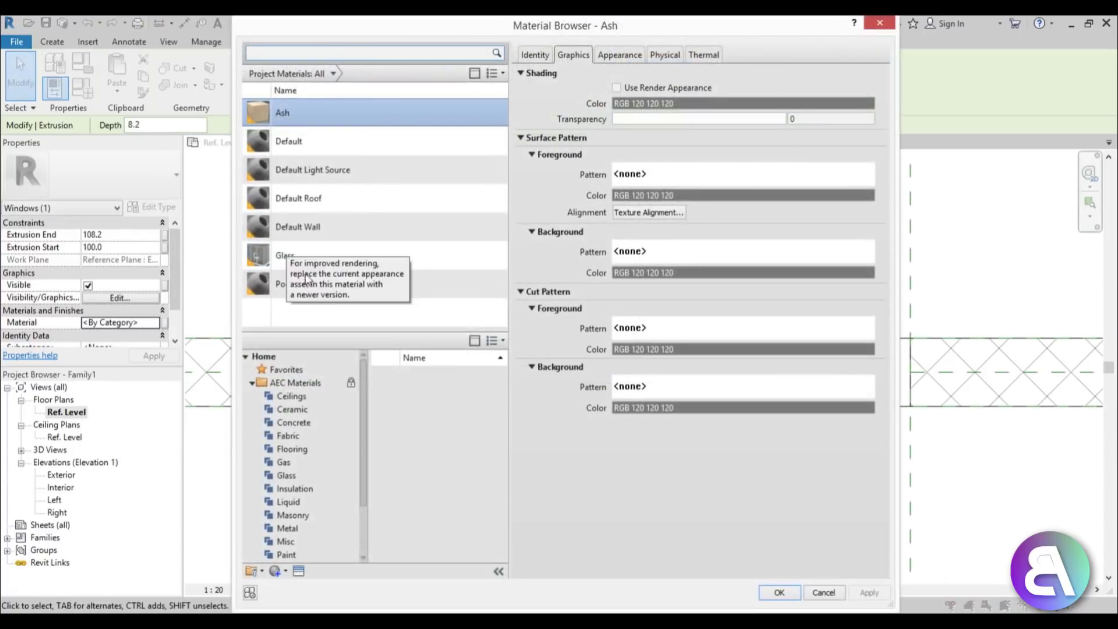
{"action": "left_click", "coordinate": [306, 265]}
{"action": "left_click", "coordinate": [779, 593]}
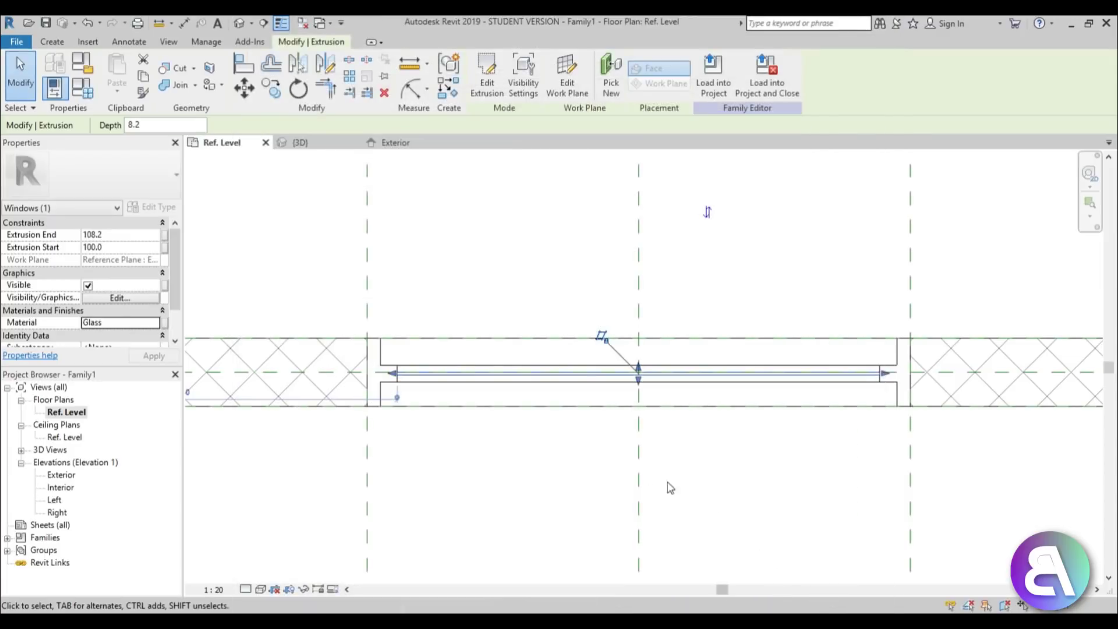
{"action": "left_click", "coordinate": [602, 487]}
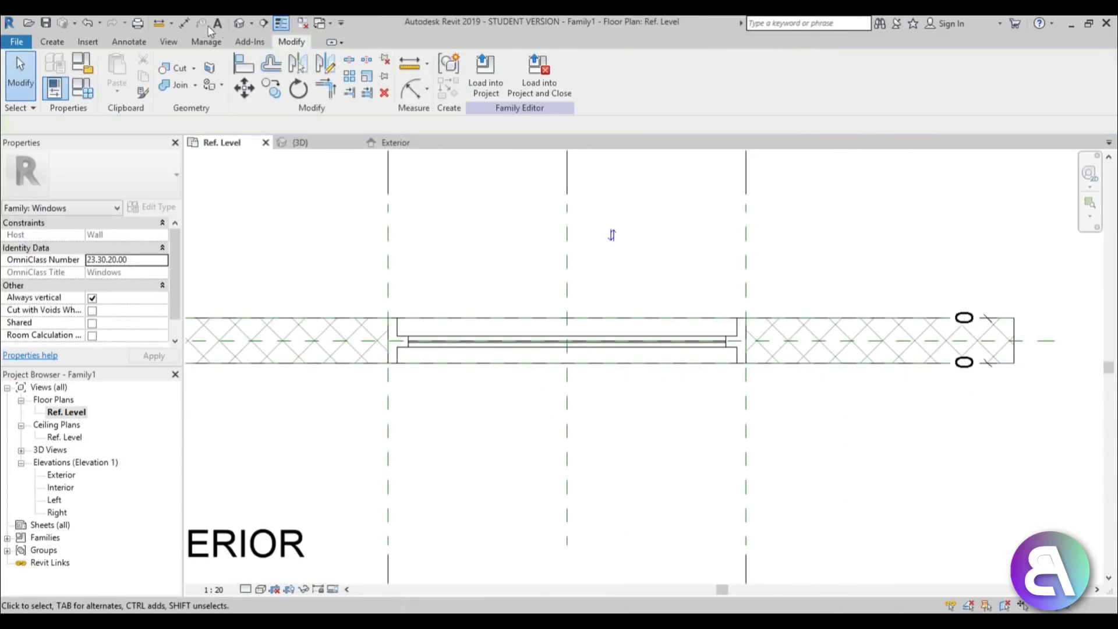
{"action": "left_click", "coordinate": [240, 23]}
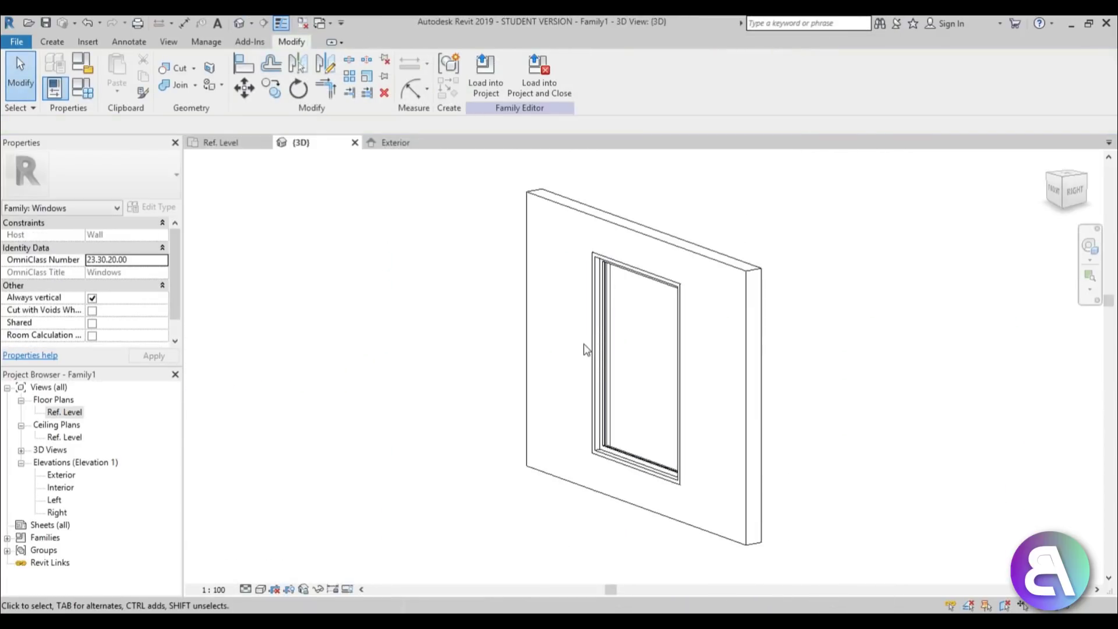
{"action": "scroll", "coordinate": [576, 285], "scroll_direction": "down", "scroll_amount": 1}
{"action": "middle_click_drag", "start_coordinate": [496, 429], "coordinate": [524, 420], "text": "shift"}
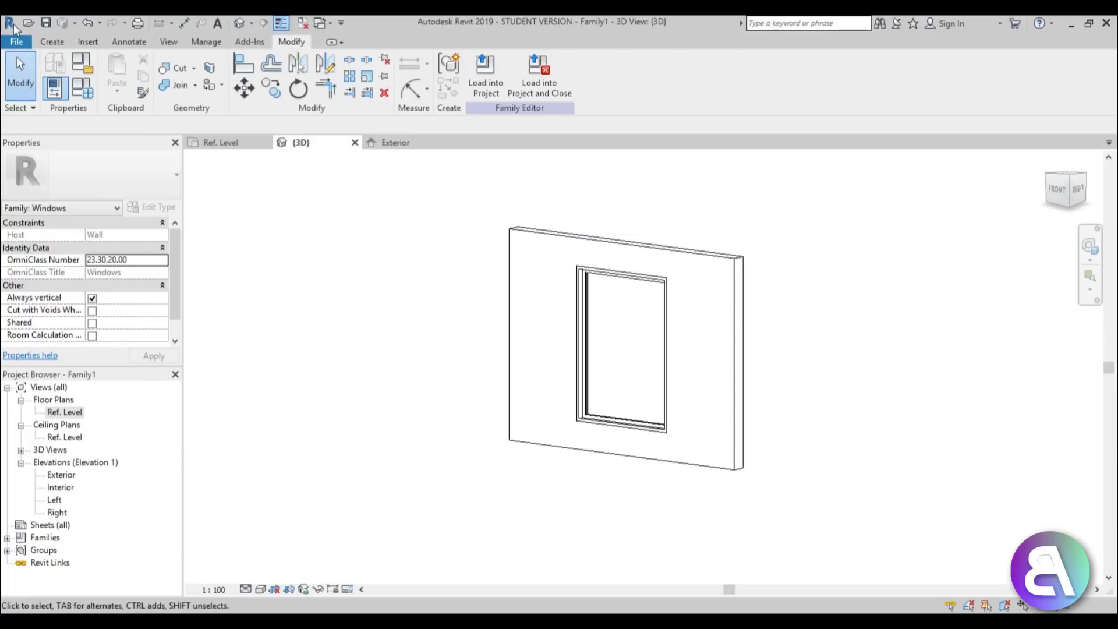
Create a new family from the Metric Generic Model template in the English templates folder.
{"action": "left_click", "coordinate": [22, 40]}
{"action": "mouse_move", "coordinate": [50, 88]}
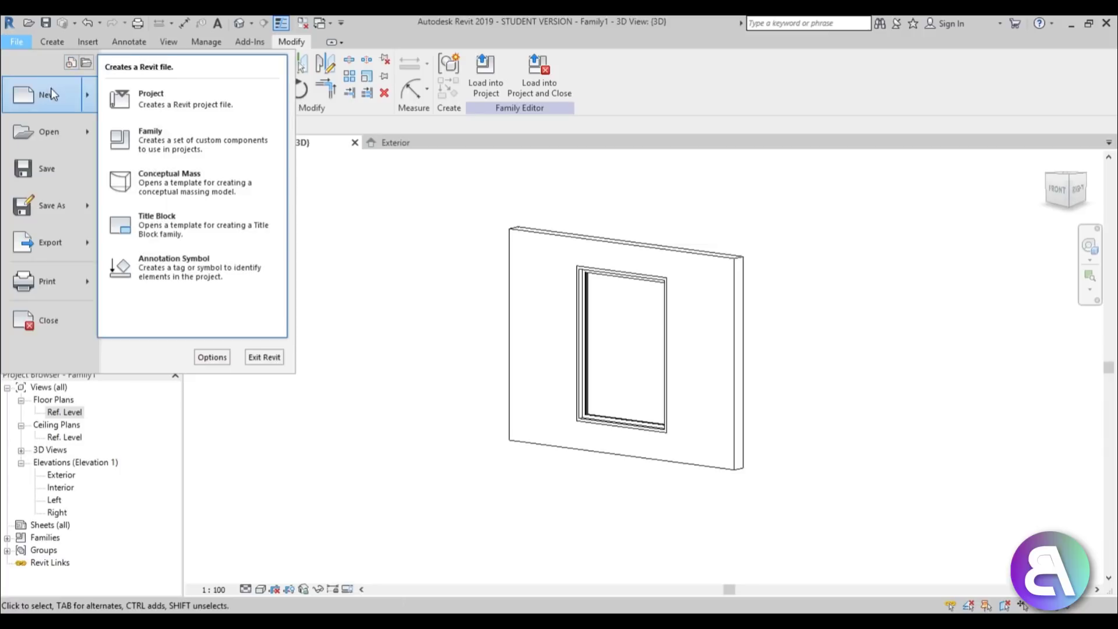
{"action": "left_click", "coordinate": [177, 139]}
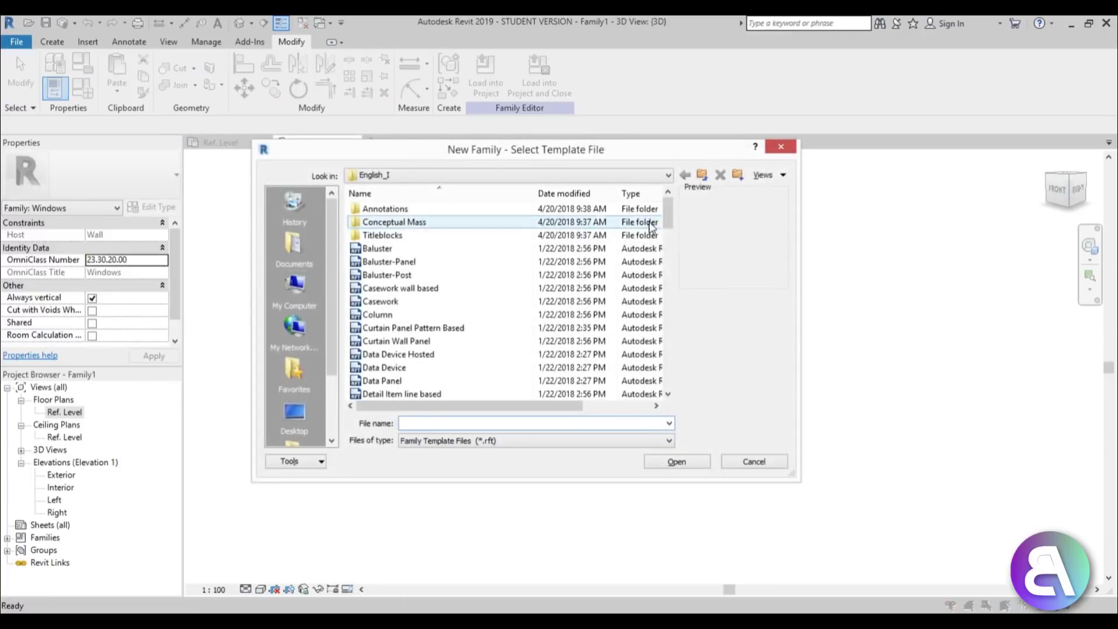
{"action": "left_click", "coordinate": [702, 175]}
{"action": "double_click", "coordinate": [408, 236]}
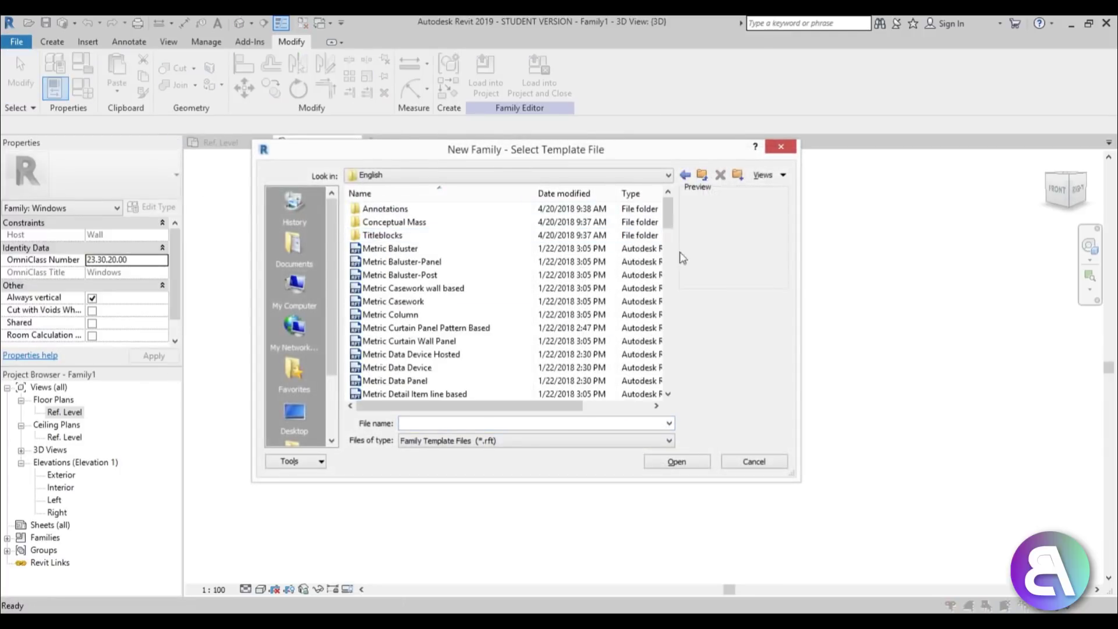
{"action": "left_click_drag", "start_coordinate": [672, 221], "coordinate": [675, 308]}
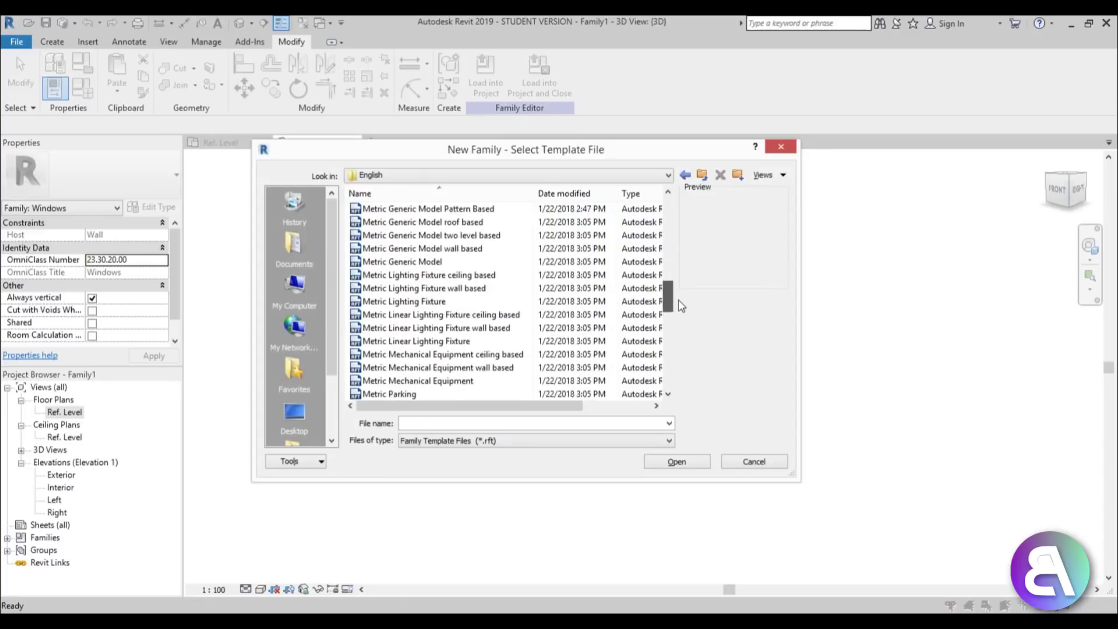
{"action": "double_click", "coordinate": [408, 262]}
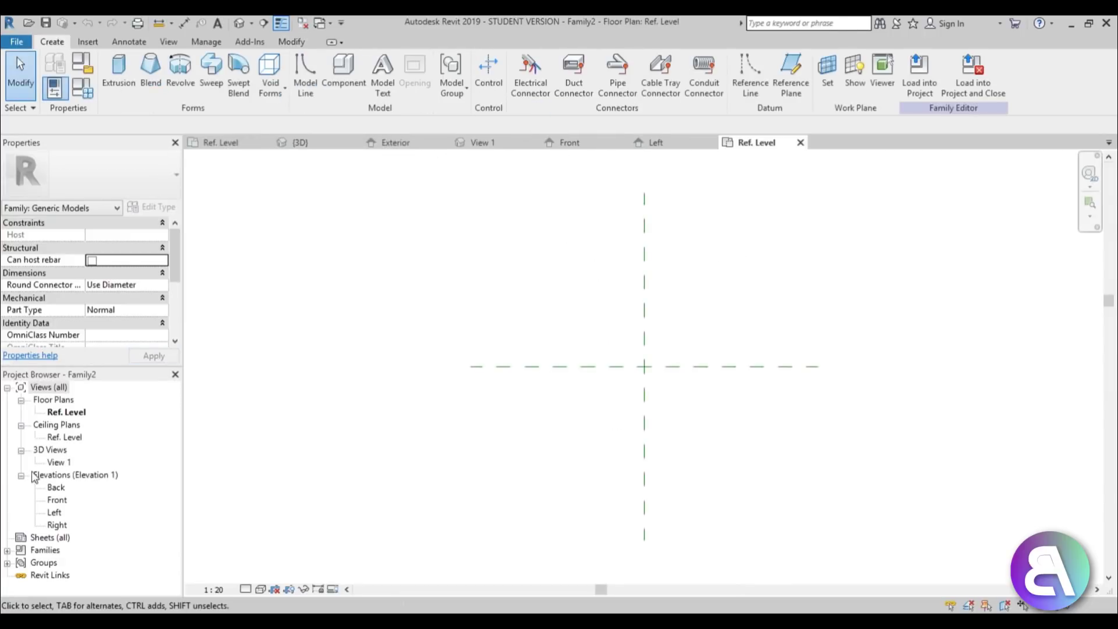
In the Front elevation, draw a horizontal reference plane about 2128 above the Ref. Level.
{"action": "double_click", "coordinate": [57, 499]}
{"action": "scroll", "coordinate": [541, 414], "scroll_direction": "down", "scroll_amount": 1}
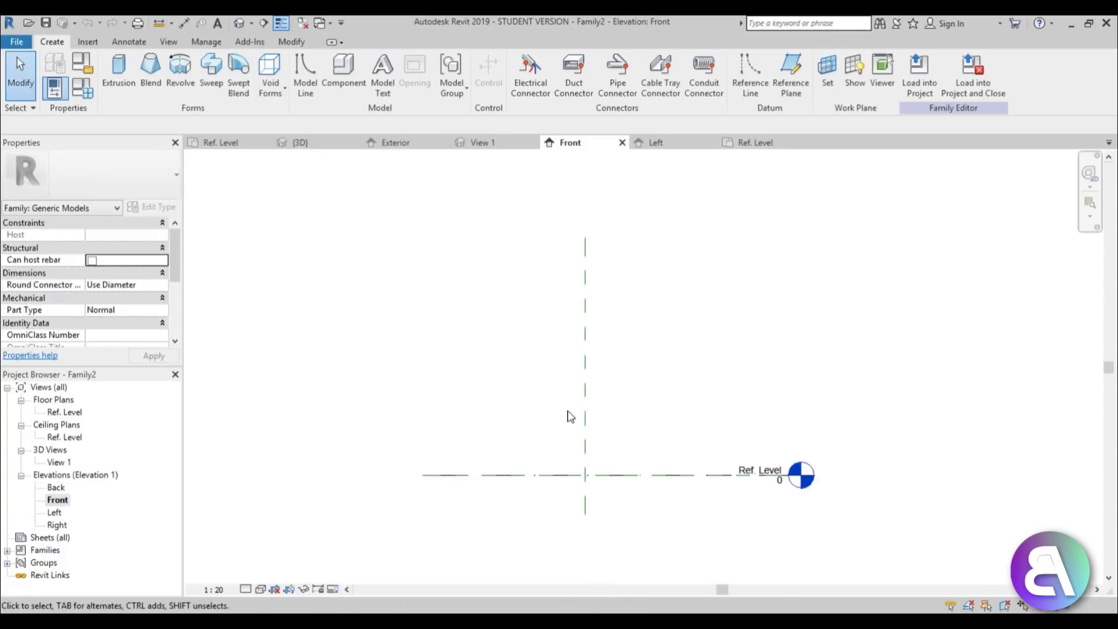
{"action": "middle_click_drag", "start_coordinate": [569, 415], "coordinate": [463, 383]}
{"action": "key", "text": "r"}
{"action": "key", "text": "p"}
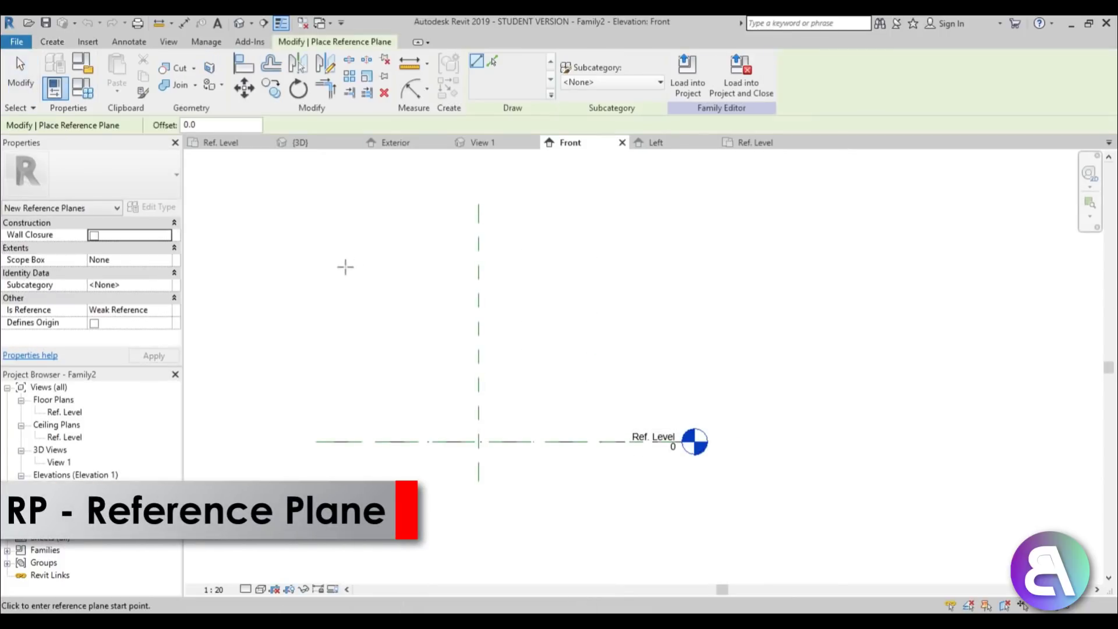
{"action": "left_click", "coordinate": [347, 214]}
{"action": "left_click", "coordinate": [675, 214]}
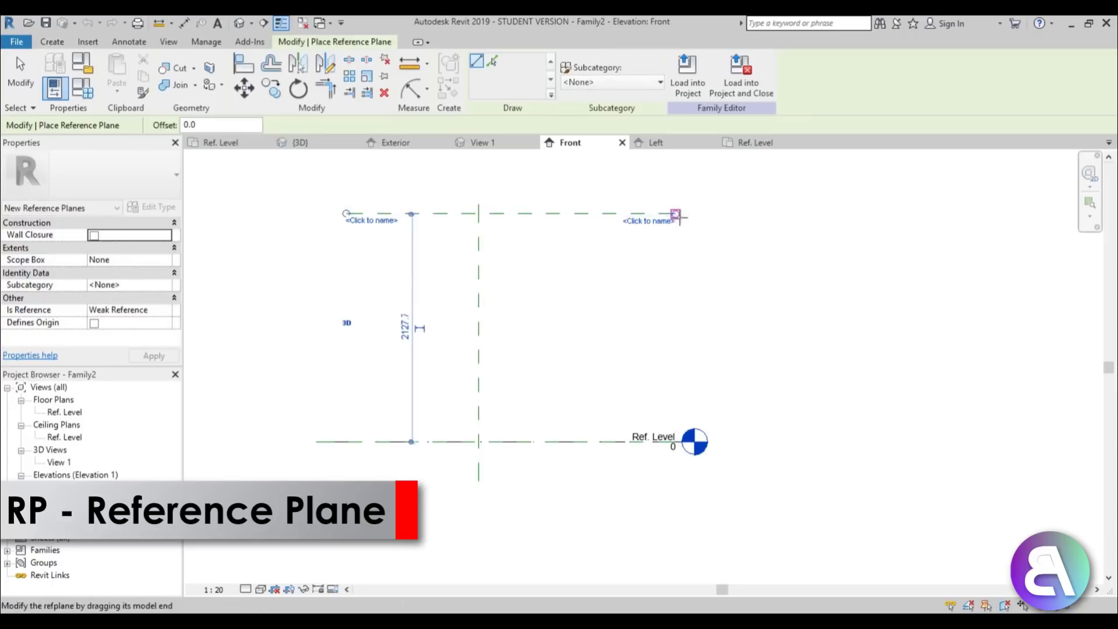
Draw two vertical reference planes, one on each side of the centre plane, the right one about 266 from it.
{"action": "left_click", "coordinate": [455, 179]}
{"action": "left_click", "coordinate": [455, 494]}
{"action": "left_click", "coordinate": [505, 180]}
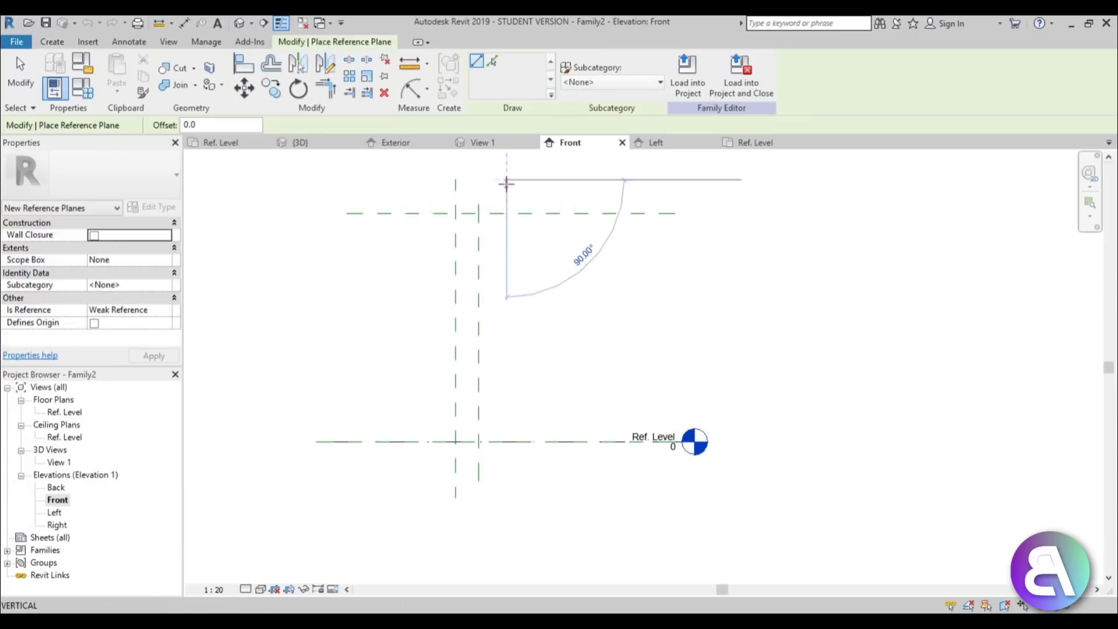
{"action": "left_click", "coordinate": [507, 496]}
{"action": "key", "text": "Escape"}
{"action": "key", "text": "Escape"}
Set the right vertical reference plane's distance from the centre plane to 200.
{"action": "left_click", "coordinate": [506, 275]}
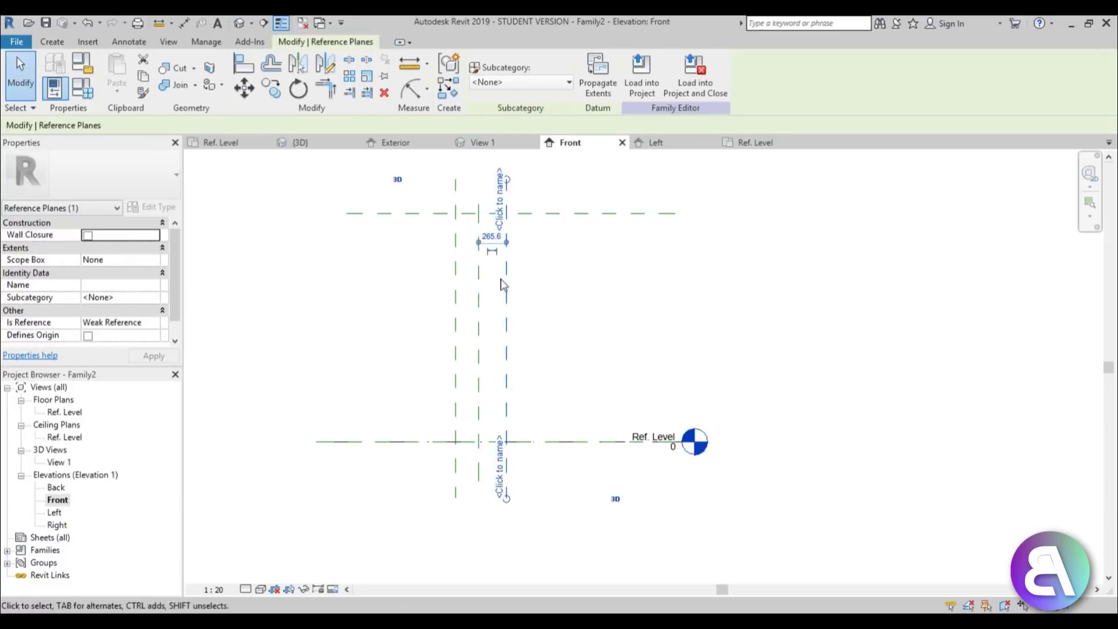
{"action": "scroll", "coordinate": [485, 221], "scroll_direction": "up", "scroll_amount": 2}
{"action": "left_click", "coordinate": [496, 254]}
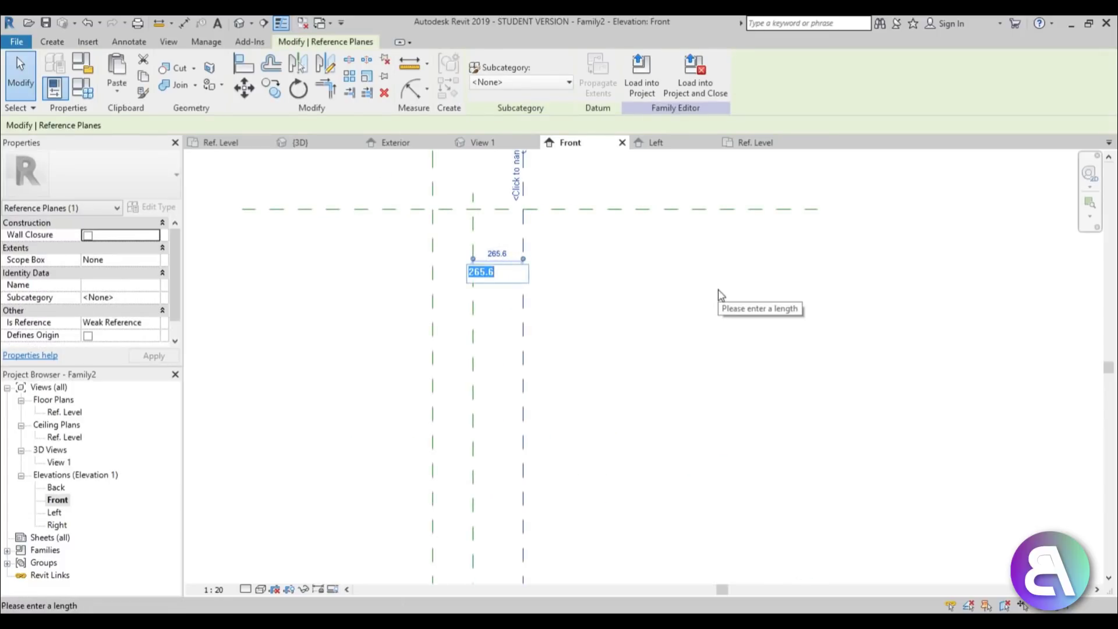
{"action": "type", "text": "200"}
{"action": "key", "text": "Return"}
{"action": "left_click", "coordinate": [526, 295]}
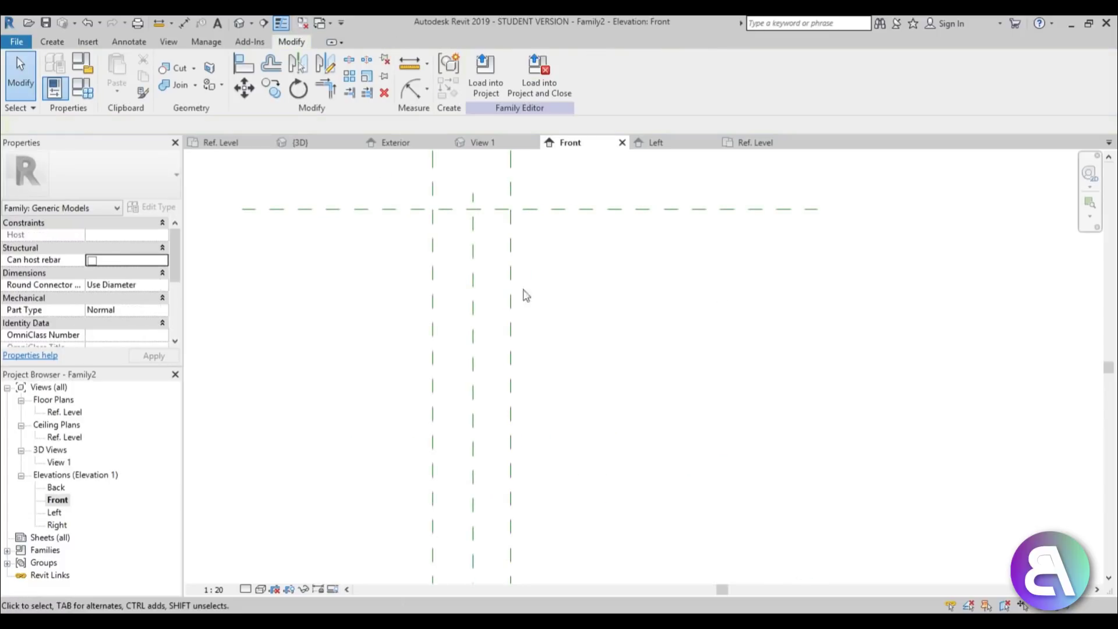
Set the left vertical reference plane 200 from the centre plane and check the spacing between the two outer planes.
{"action": "left_click", "coordinate": [436, 310]}
{"action": "left_click", "coordinate": [444, 251]}
{"action": "type", "text": "200"}
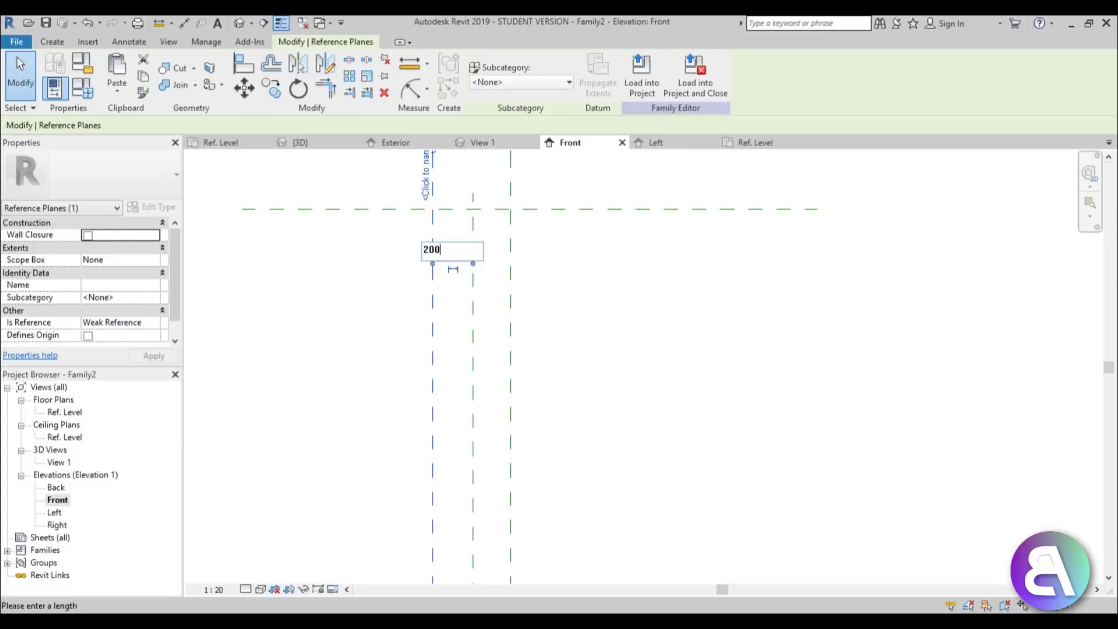
{"action": "key", "text": "Return"}
{"action": "left_click", "coordinate": [361, 273]}
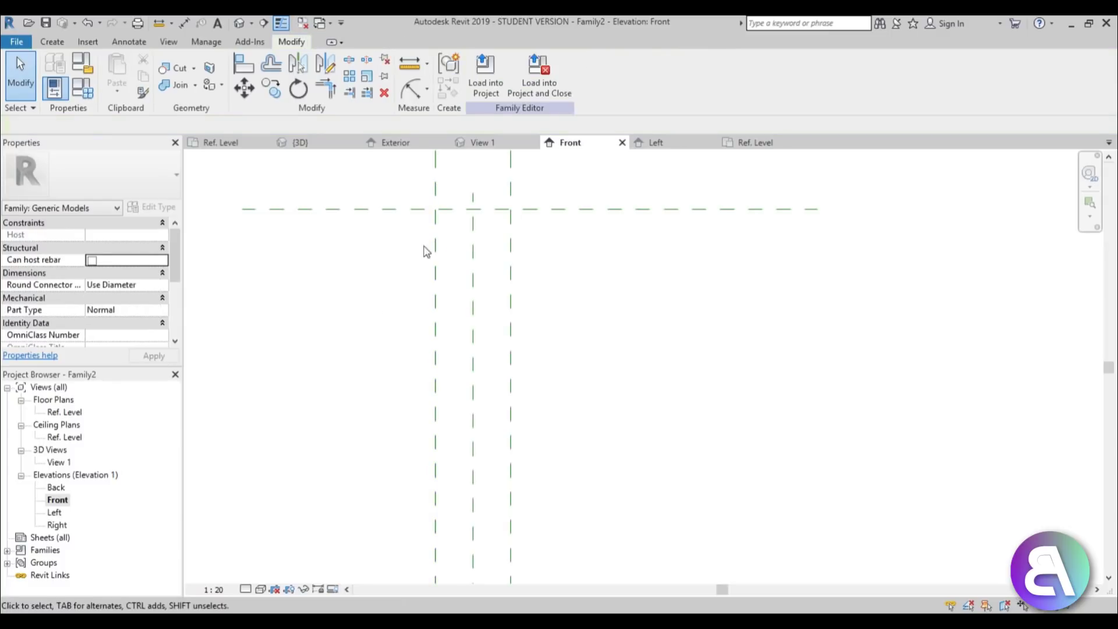
{"action": "scroll", "coordinate": [427, 251], "scroll_direction": "down", "scroll_amount": 2}
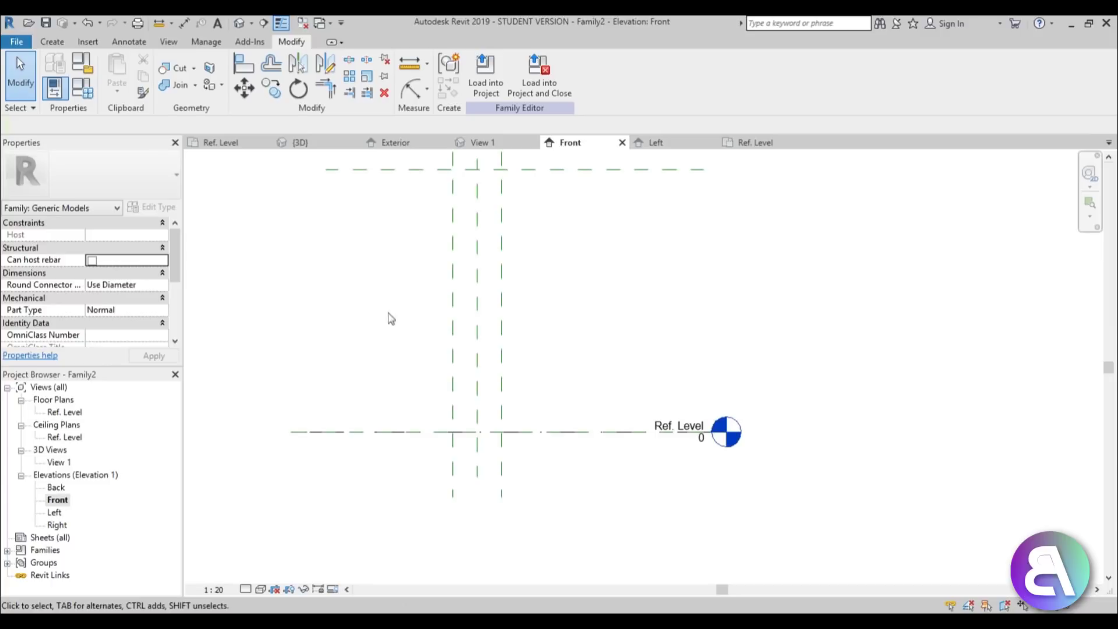
{"action": "left_click", "coordinate": [453, 285]}
{"action": "scroll", "coordinate": [494, 342], "scroll_direction": "up", "scroll_amount": 2}
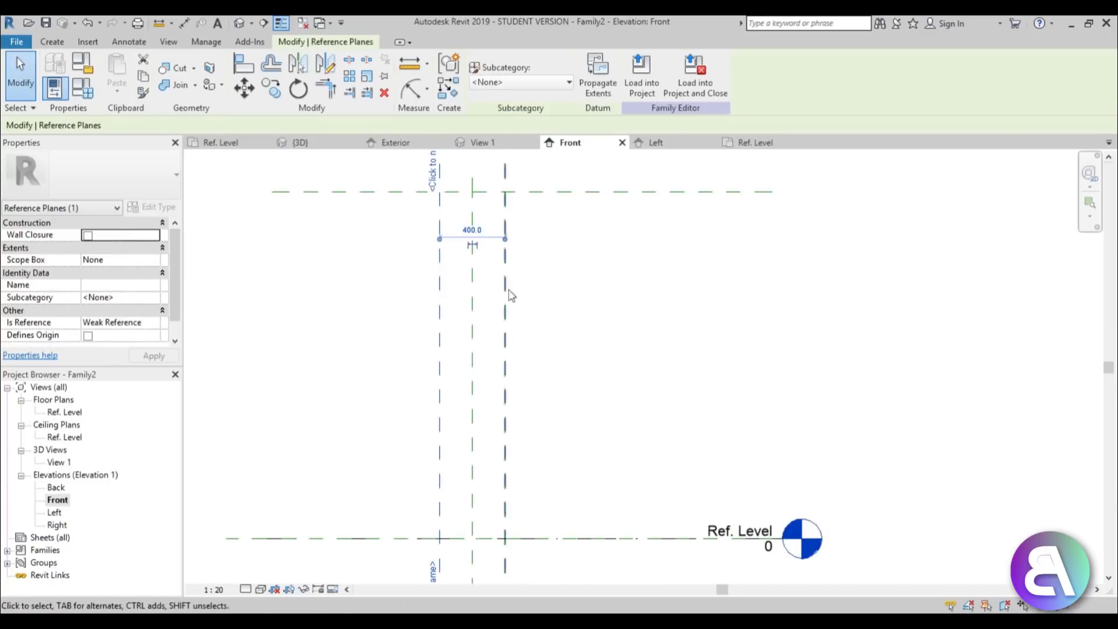
{"action": "left_click", "coordinate": [542, 280]}
Set the upper horizontal reference plane's height above the Ref. Level to 2200.
{"action": "scroll", "coordinate": [563, 262], "scroll_direction": "down", "scroll_amount": 2}
{"action": "left_click", "coordinate": [559, 209]}
{"action": "left_click", "coordinate": [412, 338]}
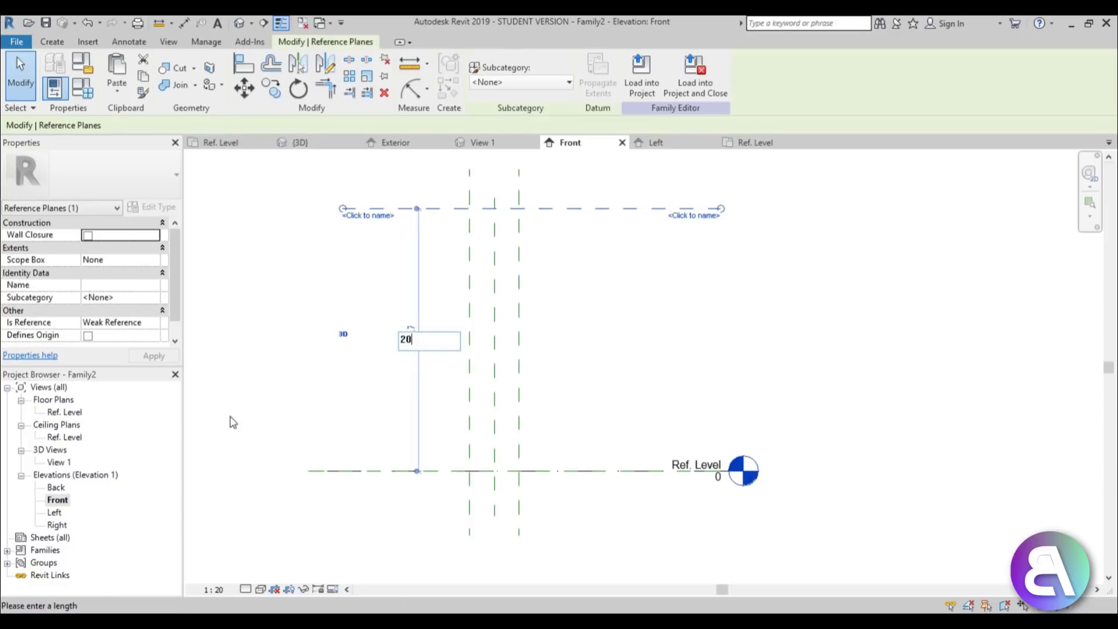
{"action": "key", "text": "Return"}
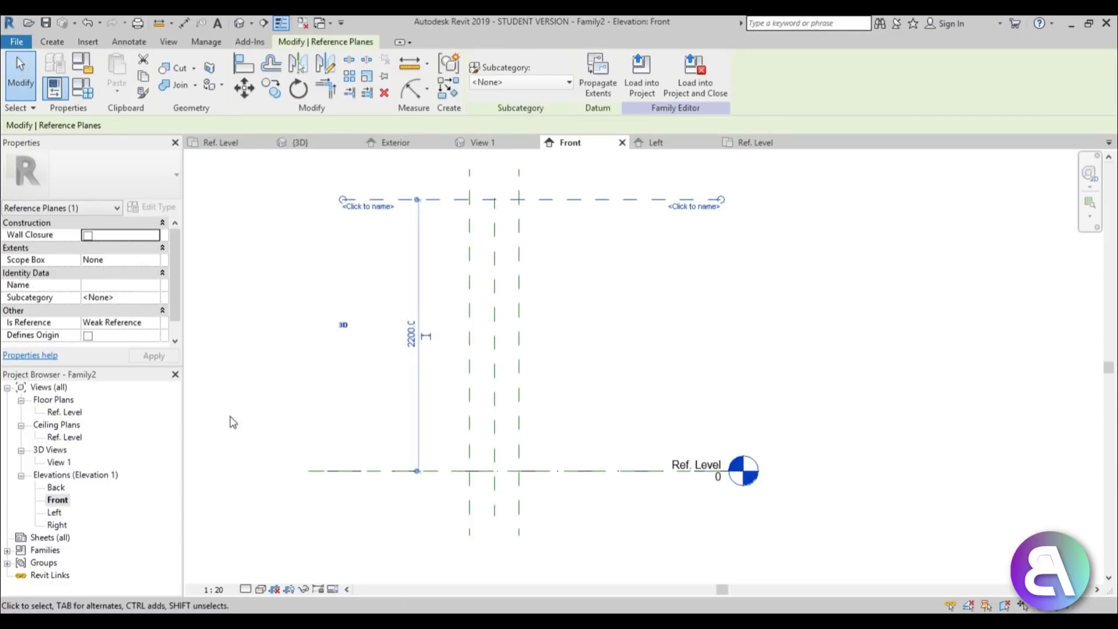
{"action": "left_click", "coordinate": [619, 266]}
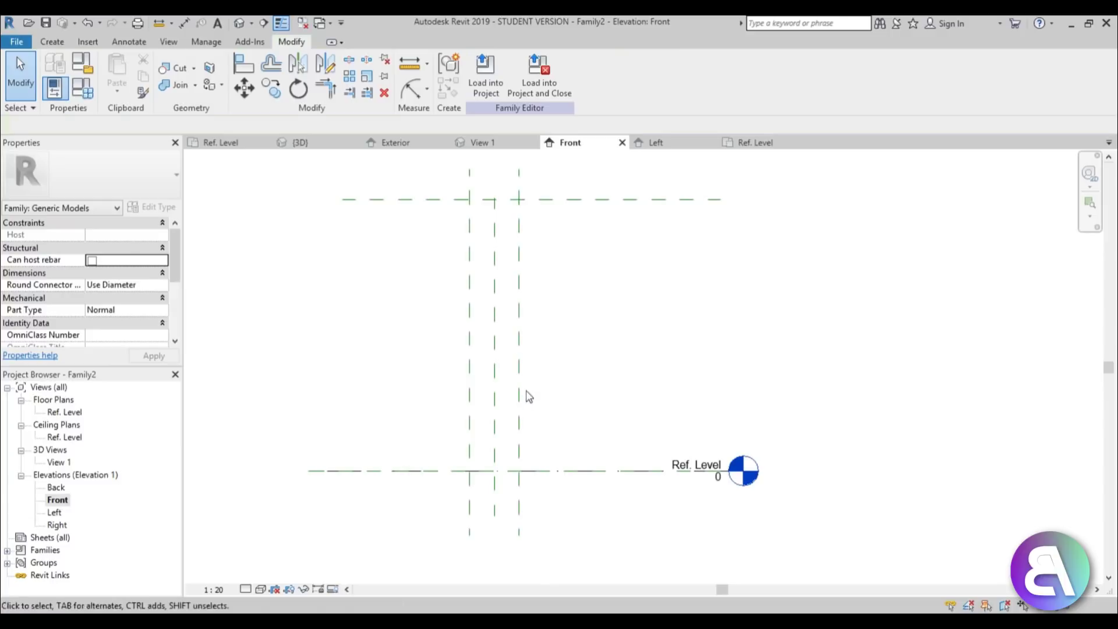
In the Ref. Level floor plan, sketch an extrusion rectangle about 30 by 10 where the left reference plane meets the horizontal centre plane.
{"action": "middle_click_drag", "start_coordinate": [521, 387], "coordinate": [480, 434]}
{"action": "scroll", "coordinate": [486, 425], "scroll_direction": "up", "scroll_amount": 2}
{"action": "double_click", "coordinate": [76, 414]}
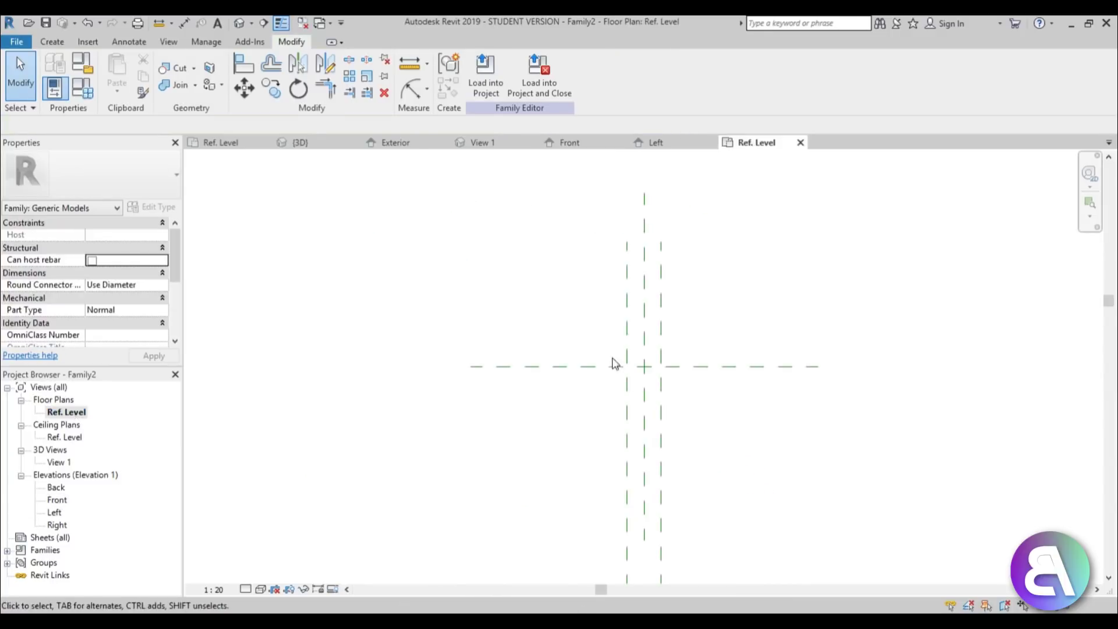
{"action": "scroll", "coordinate": [659, 381], "scroll_direction": "up", "scroll_amount": 4}
{"action": "scroll", "coordinate": [656, 388], "scroll_direction": "up", "scroll_amount": 2}
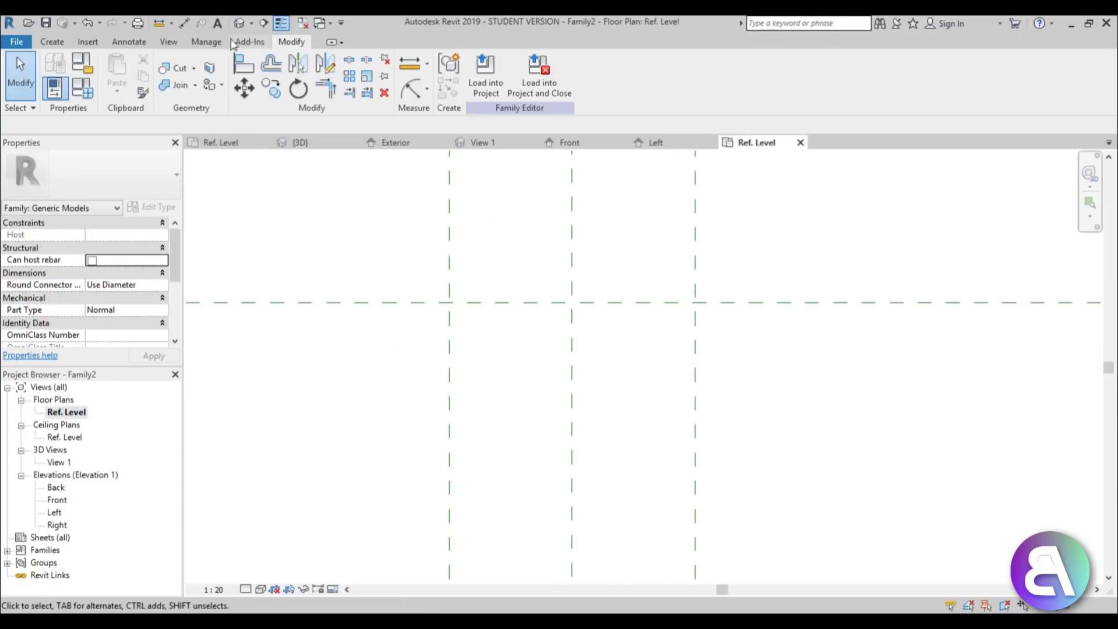
{"action": "left_click", "coordinate": [44, 43]}
{"action": "left_click", "coordinate": [116, 70]}
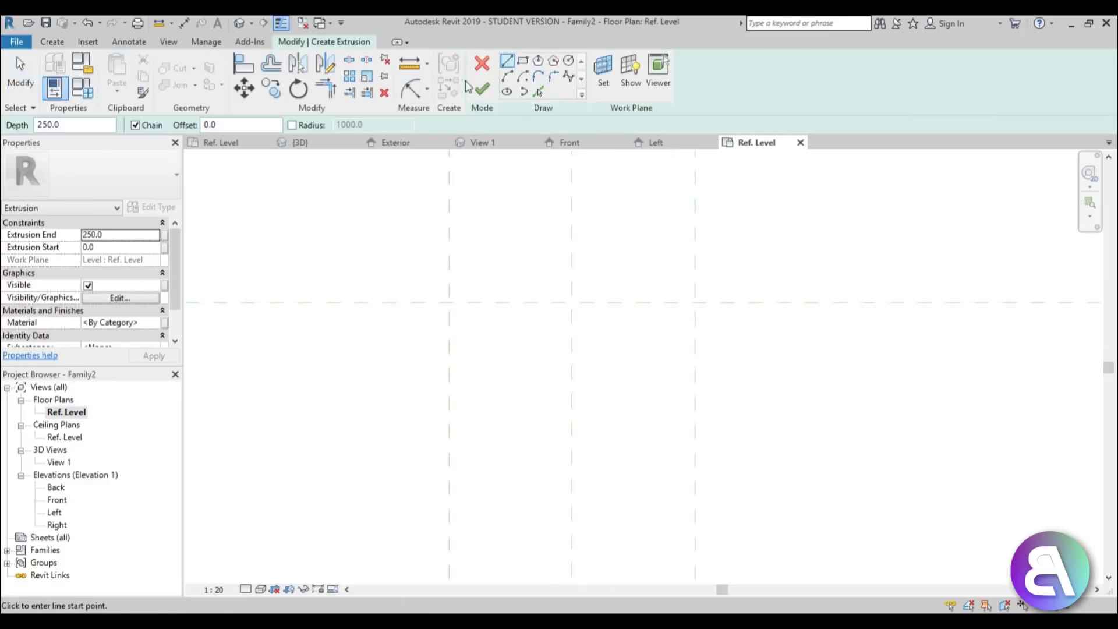
{"action": "left_click", "coordinate": [522, 60]}
{"action": "scroll", "coordinate": [447, 310], "scroll_direction": "up", "scroll_amount": 3}
{"action": "left_click", "coordinate": [424, 317]}
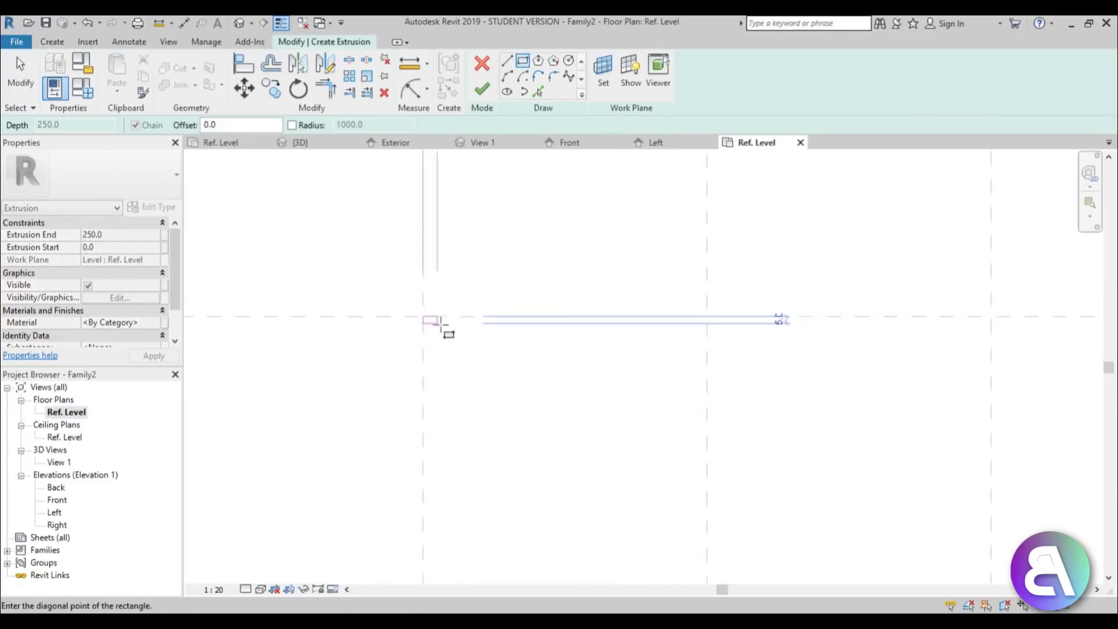
{"action": "left_click", "coordinate": [469, 331]}
{"action": "scroll", "coordinate": [469, 335], "scroll_direction": "down", "scroll_amount": 3}
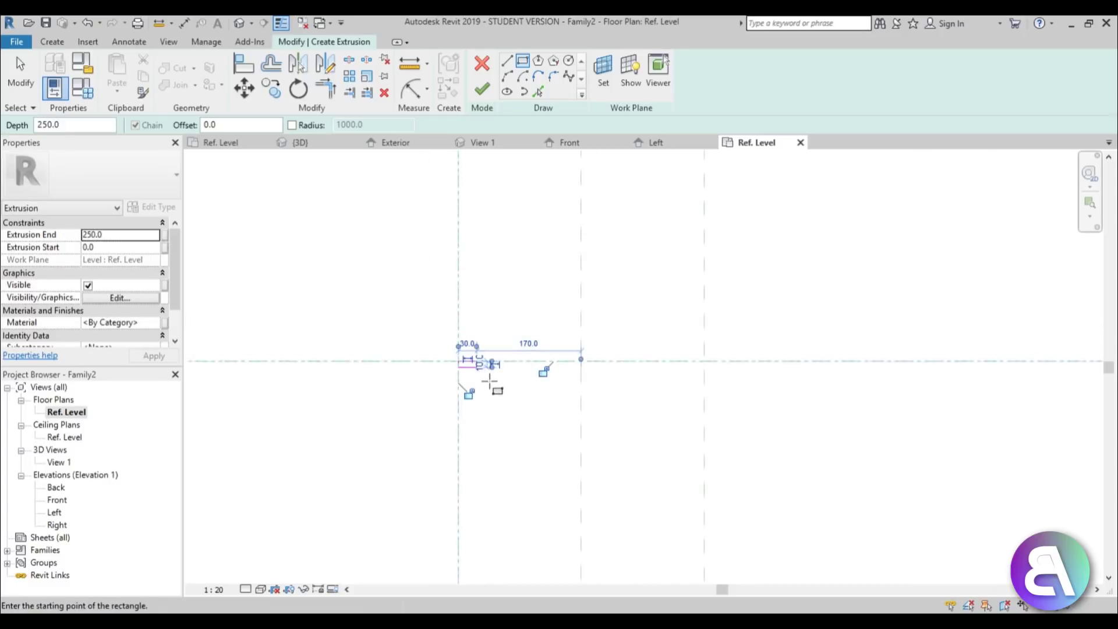
{"action": "key", "text": "Escape"}
{"action": "key", "text": "Escape"}
Set the slat rectangle's width to 25 and finish the extrusion.
{"action": "scroll", "coordinate": [484, 379], "scroll_direction": "up", "scroll_amount": 4}
{"action": "left_click", "coordinate": [468, 349]}
{"action": "scroll", "coordinate": [500, 419], "scroll_direction": "down", "scroll_amount": 4}
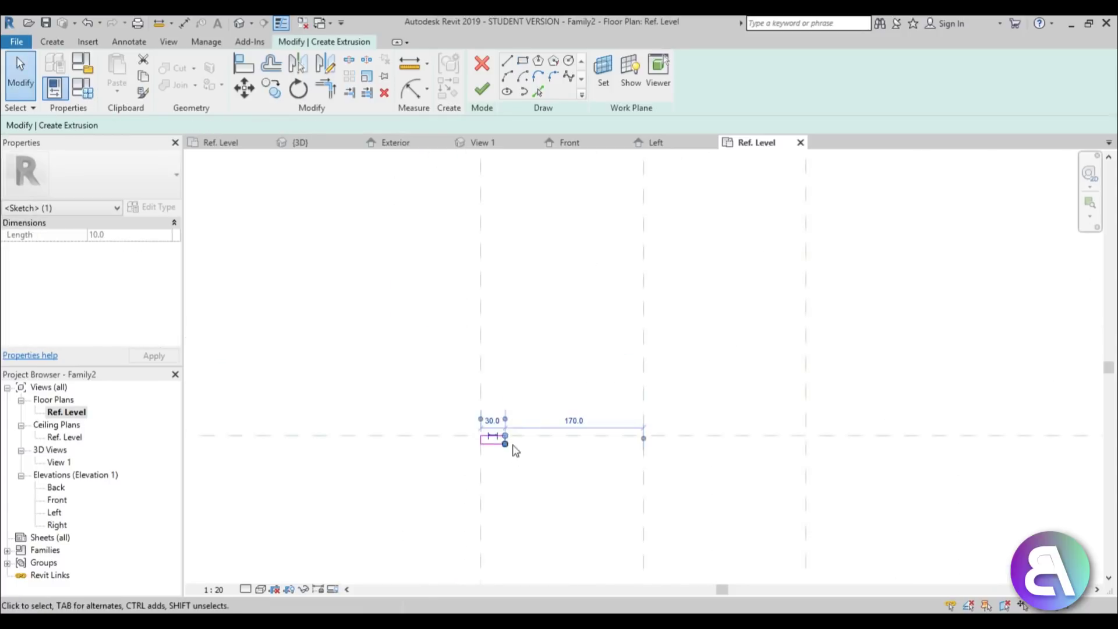
{"action": "scroll", "coordinate": [513, 445], "scroll_direction": "up", "scroll_amount": 3}
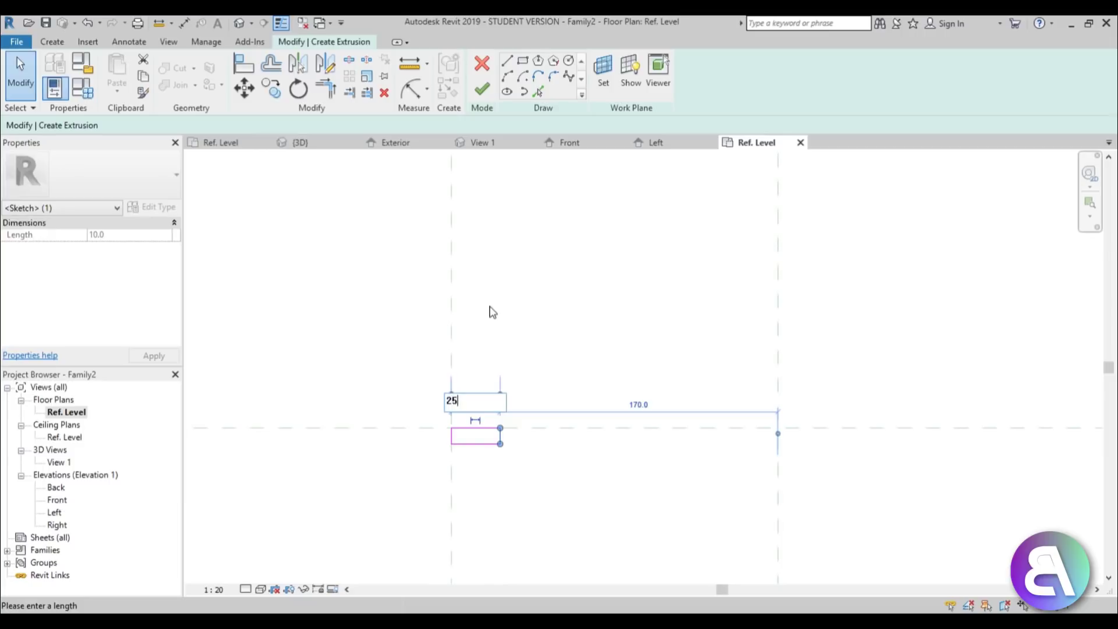
{"action": "key", "text": "Return"}
{"action": "key", "text": "Escape"}
{"action": "scroll", "coordinate": [408, 326], "scroll_direction": "down", "scroll_amount": 3}
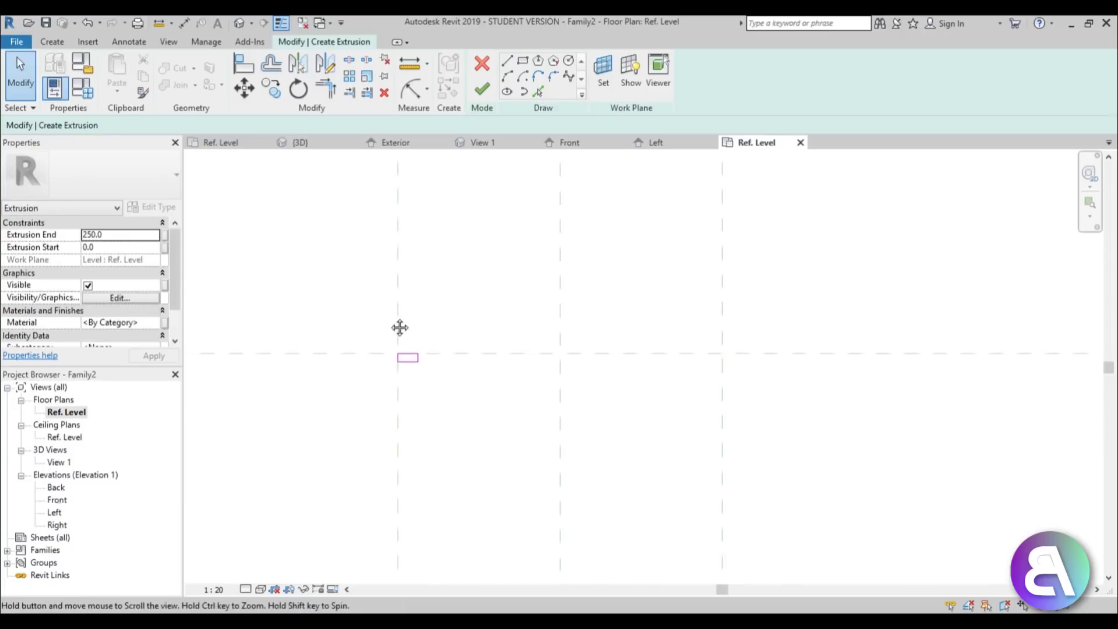
{"action": "left_click", "coordinate": [491, 95]}
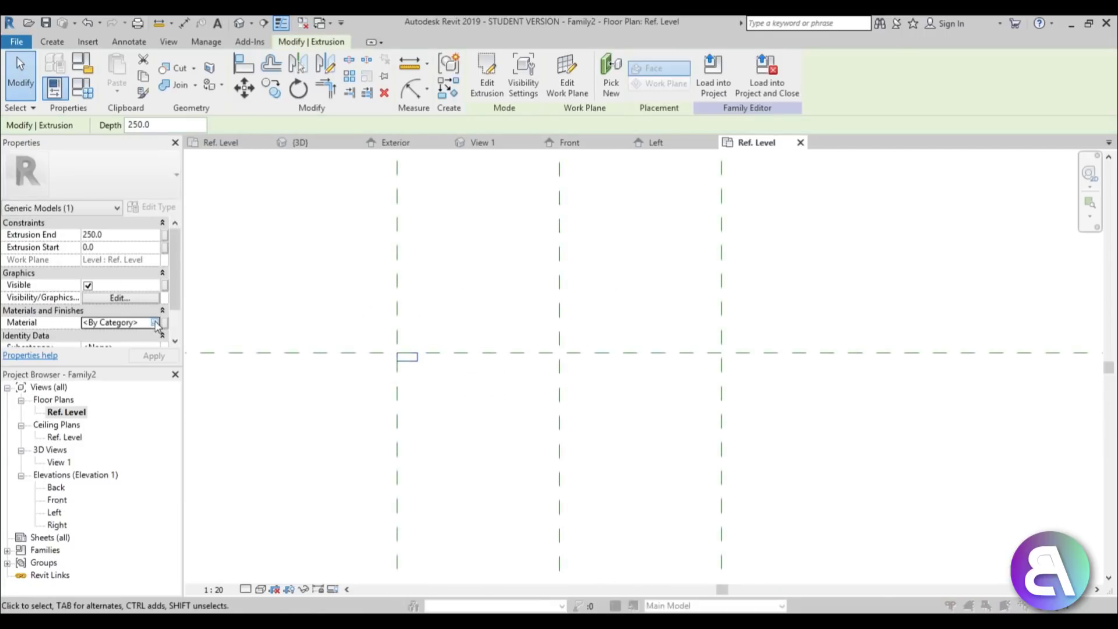
Search the material library for wood, add Ash to the document and assign it to the slat extrusion.
{"action": "left_click", "coordinate": [156, 323]}
{"action": "left_click", "coordinate": [154, 322]}
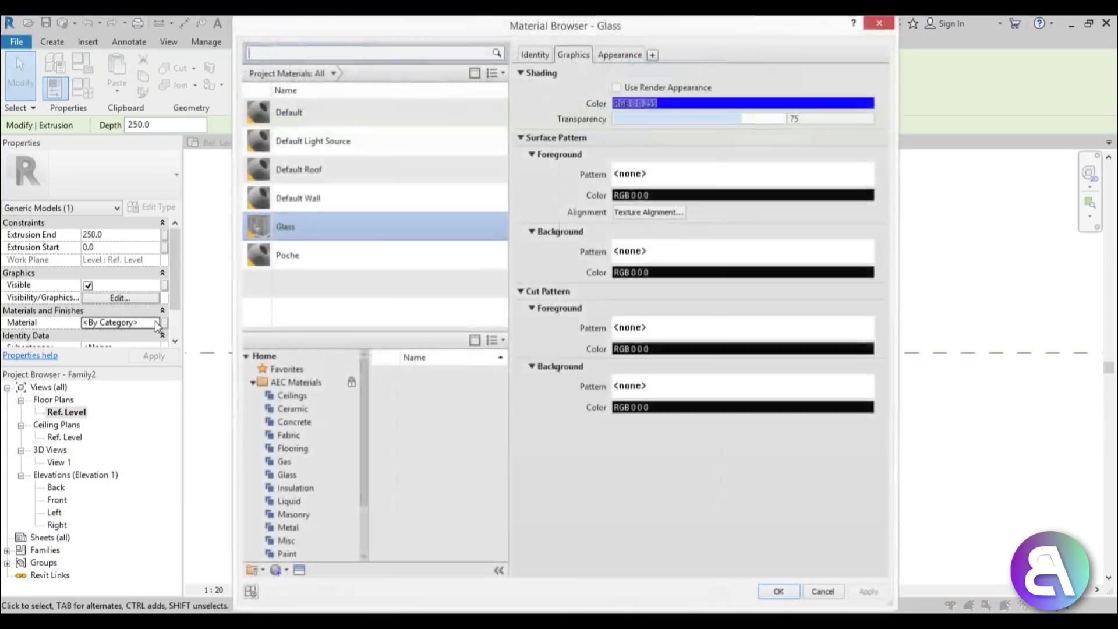
{"action": "left_click", "coordinate": [282, 55]}
{"action": "type", "text": "wood"}
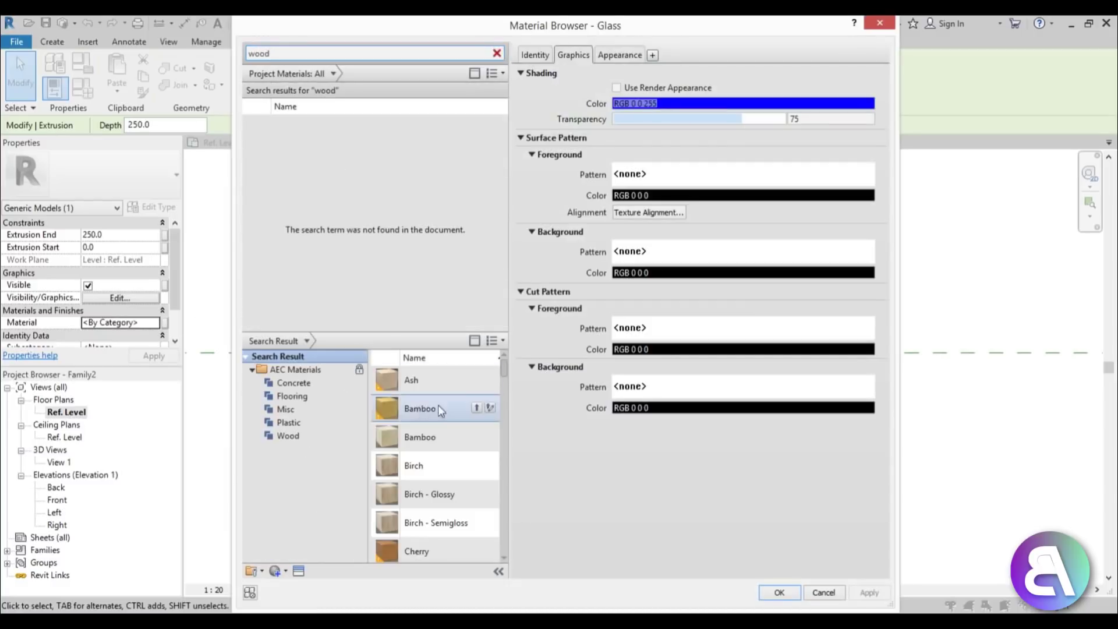
{"action": "left_click", "coordinate": [475, 381]}
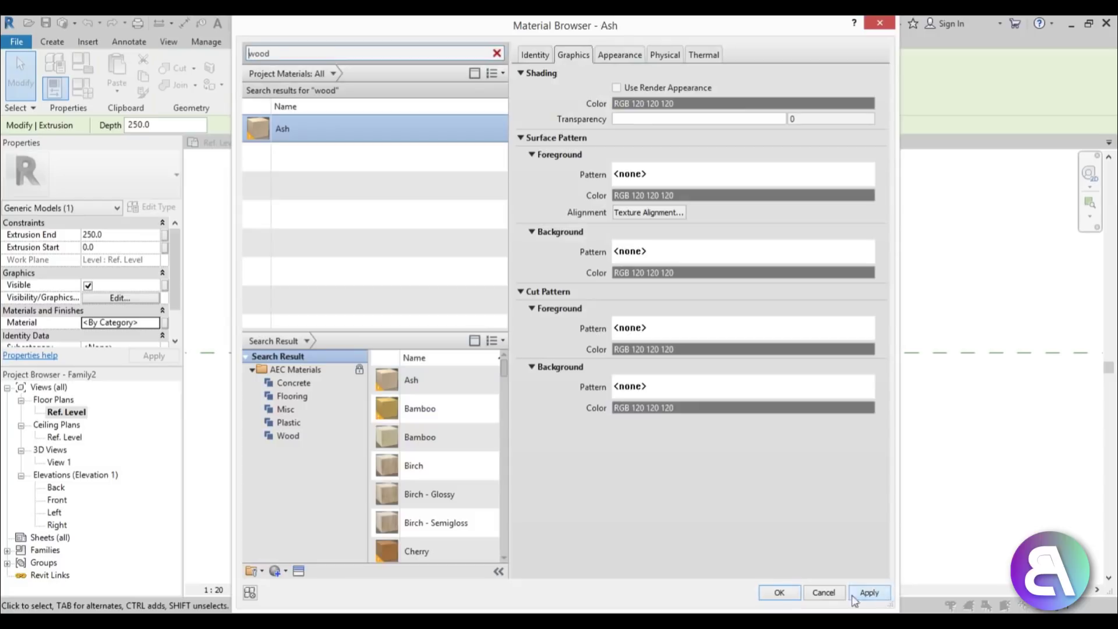
{"action": "left_click", "coordinate": [779, 593]}
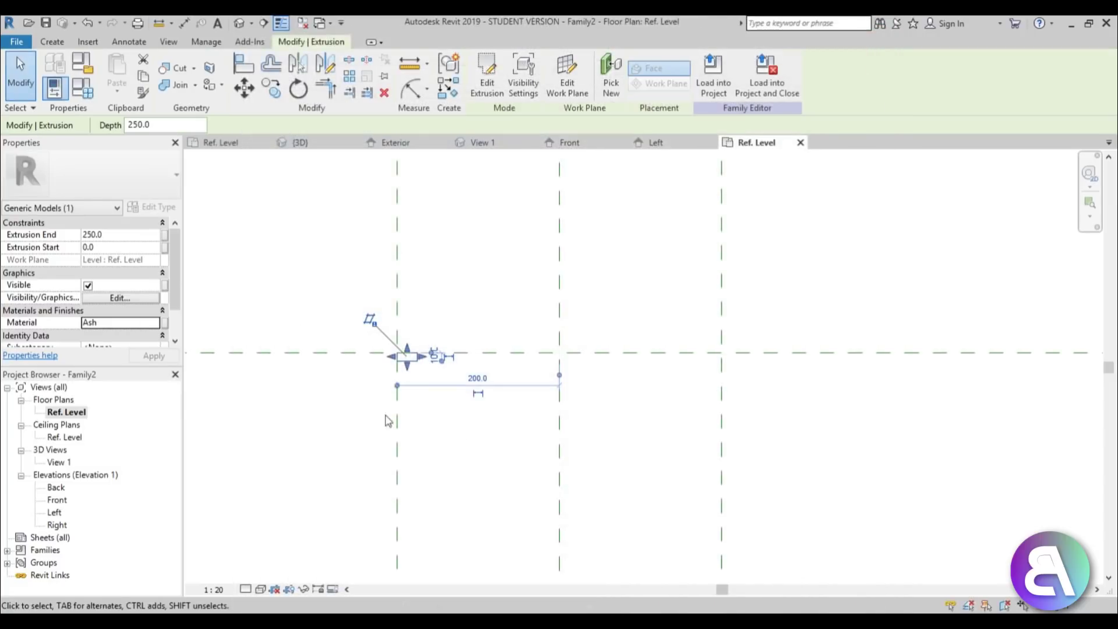
In the Front elevation, stretch the slat up to the upper reference plane at 2200 and snap its base to the Ref. Level.
{"action": "double_click", "coordinate": [56, 499]}
{"action": "left_click_drag", "start_coordinate": [438, 478], "coordinate": [432, 225]}
{"action": "scroll", "coordinate": [439, 204], "scroll_direction": "up", "scroll_amount": 3}
{"action": "scroll", "coordinate": [432, 201], "scroll_direction": "down", "scroll_amount": 3}
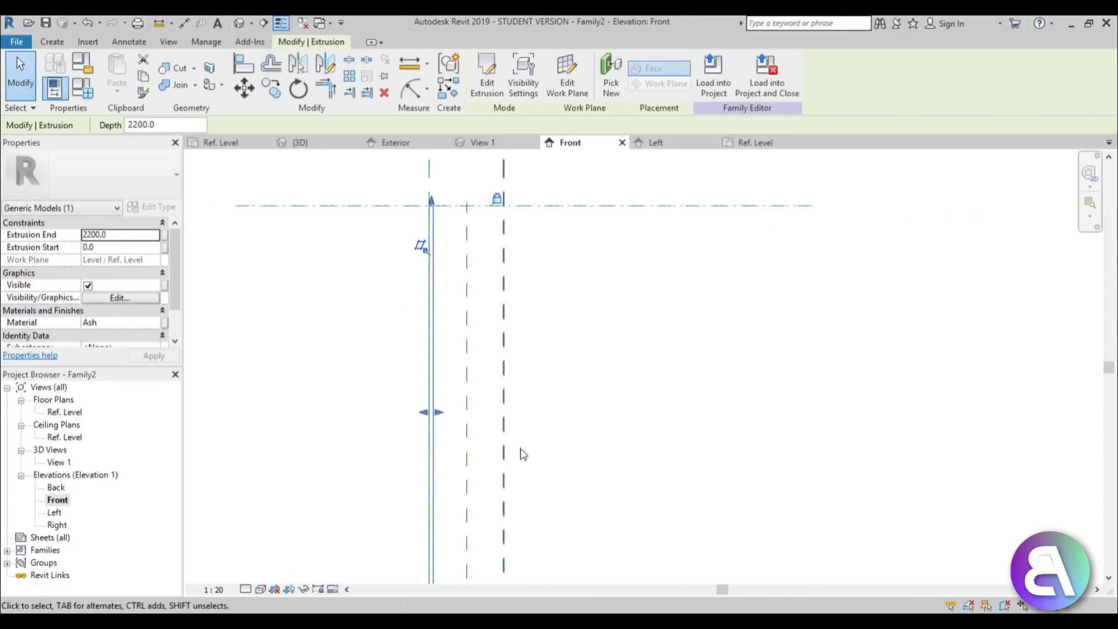
{"action": "middle_click_drag", "start_coordinate": [523, 454], "coordinate": [512, 169]}
{"action": "scroll", "coordinate": [372, 303], "scroll_direction": "up", "scroll_amount": 5}
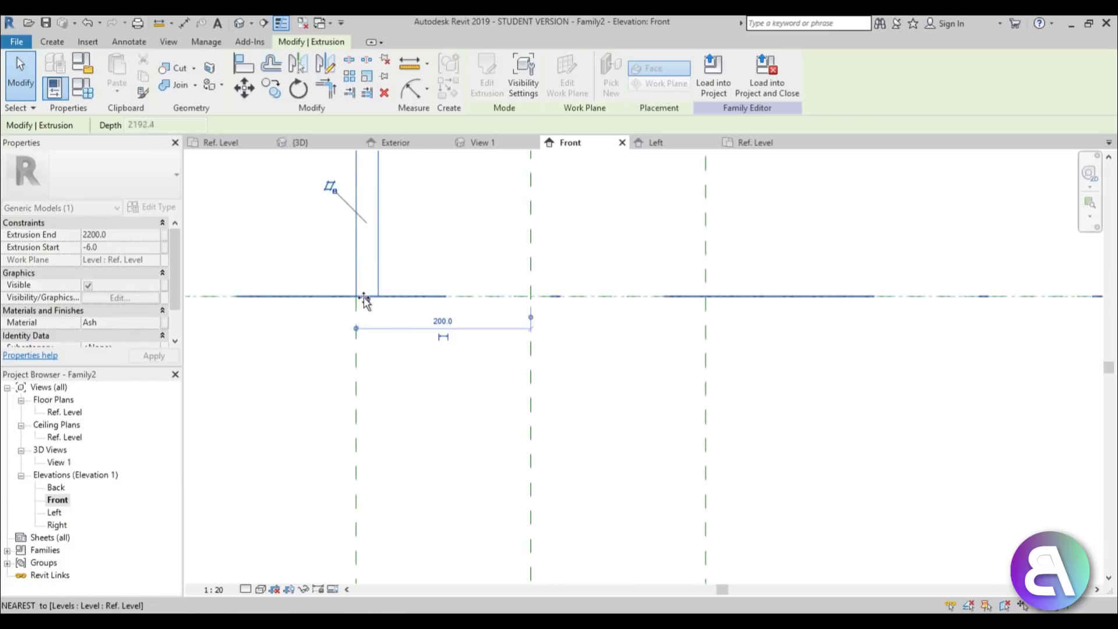
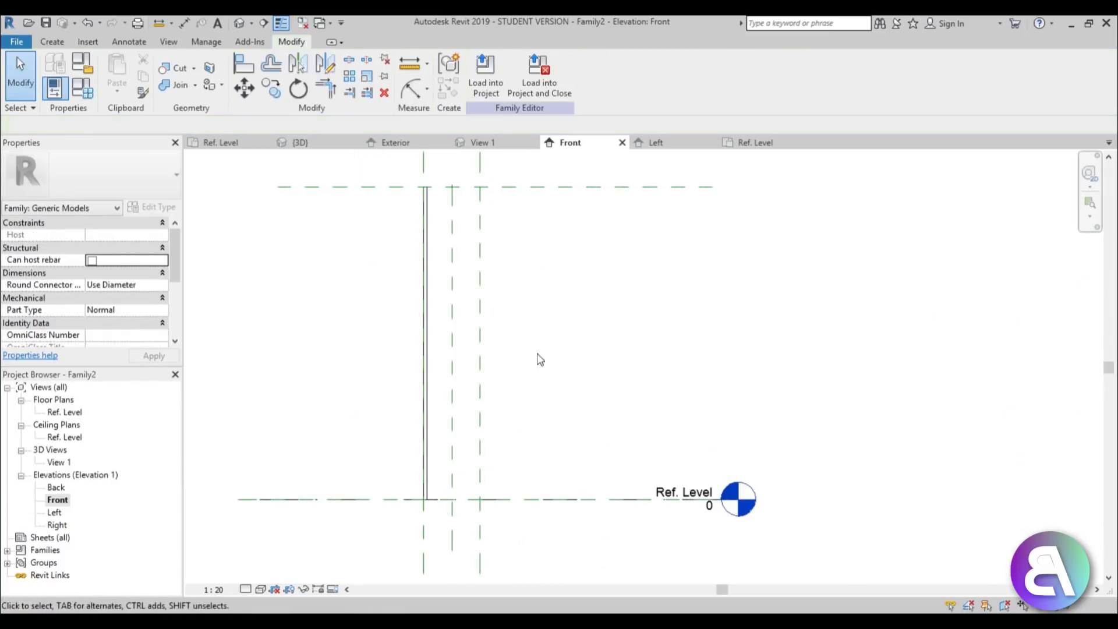
In the floor plan, array the slat linearly to 9 items with the last at the right reference plane, and check it in 3D.
{"action": "scroll", "coordinate": [516, 344], "scroll_direction": "up", "scroll_amount": 1}
{"action": "double_click", "coordinate": [75, 412]}
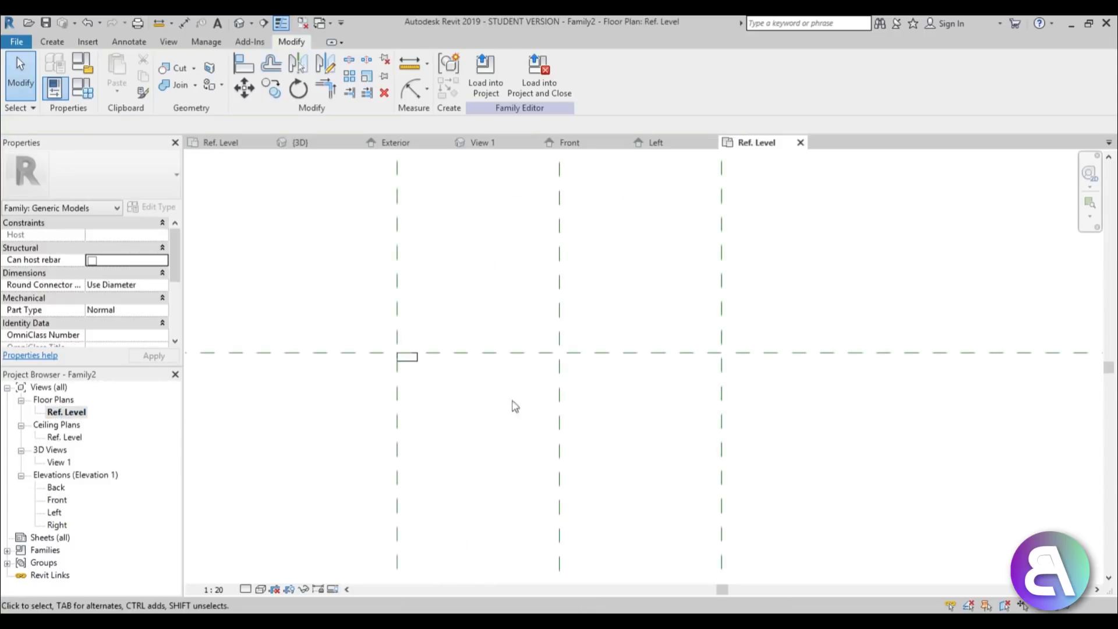
{"action": "left_click", "coordinate": [412, 357]}
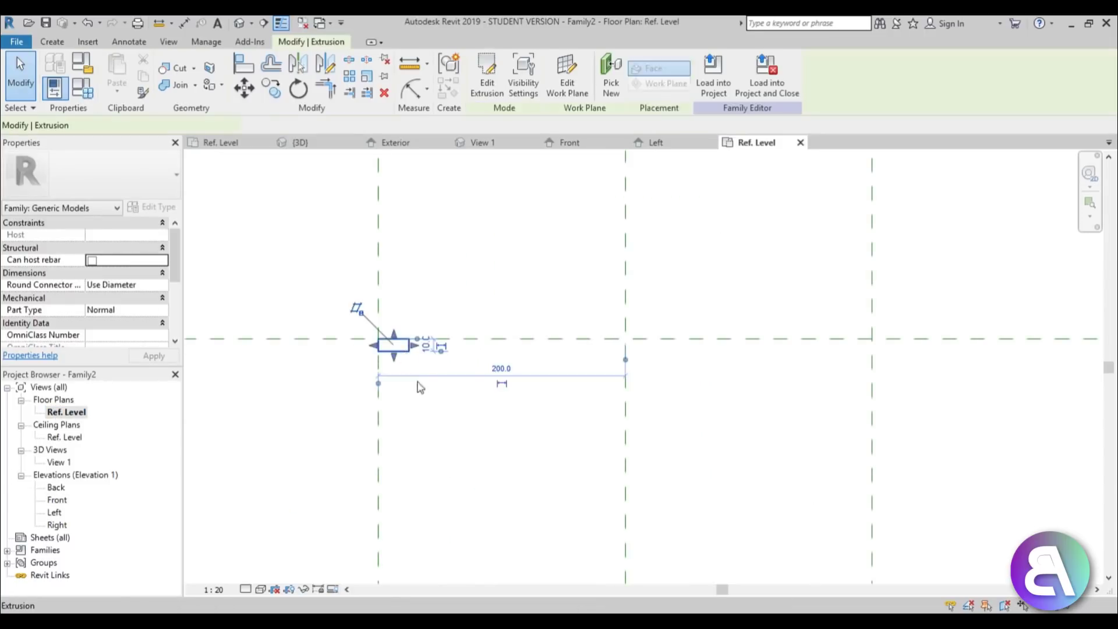
{"action": "left_click", "coordinate": [349, 77]}
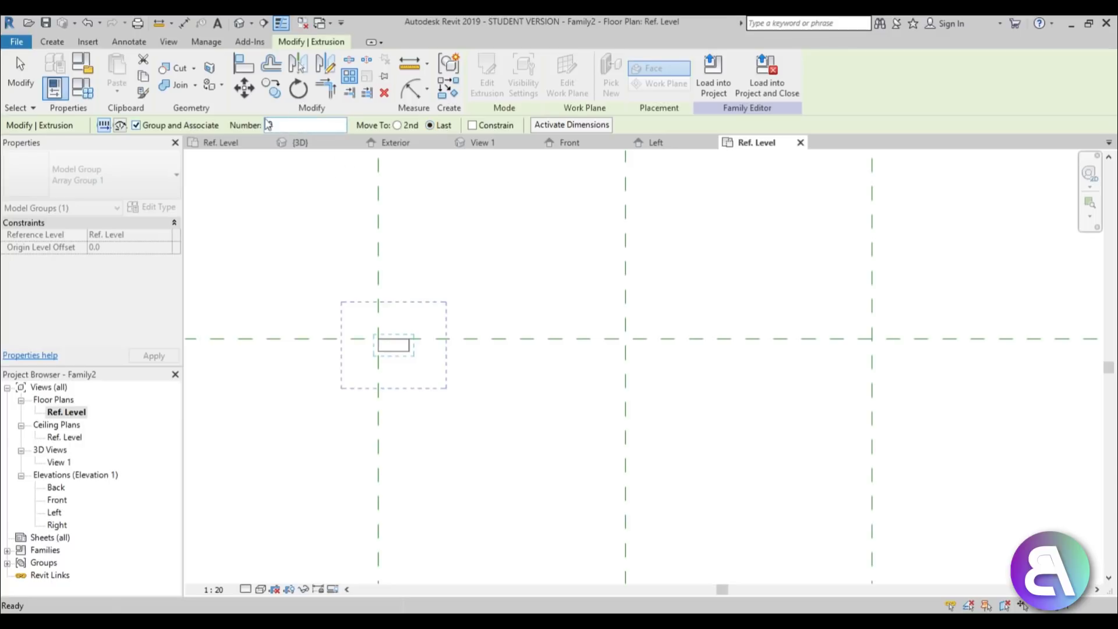
{"action": "left_click", "coordinate": [410, 341]}
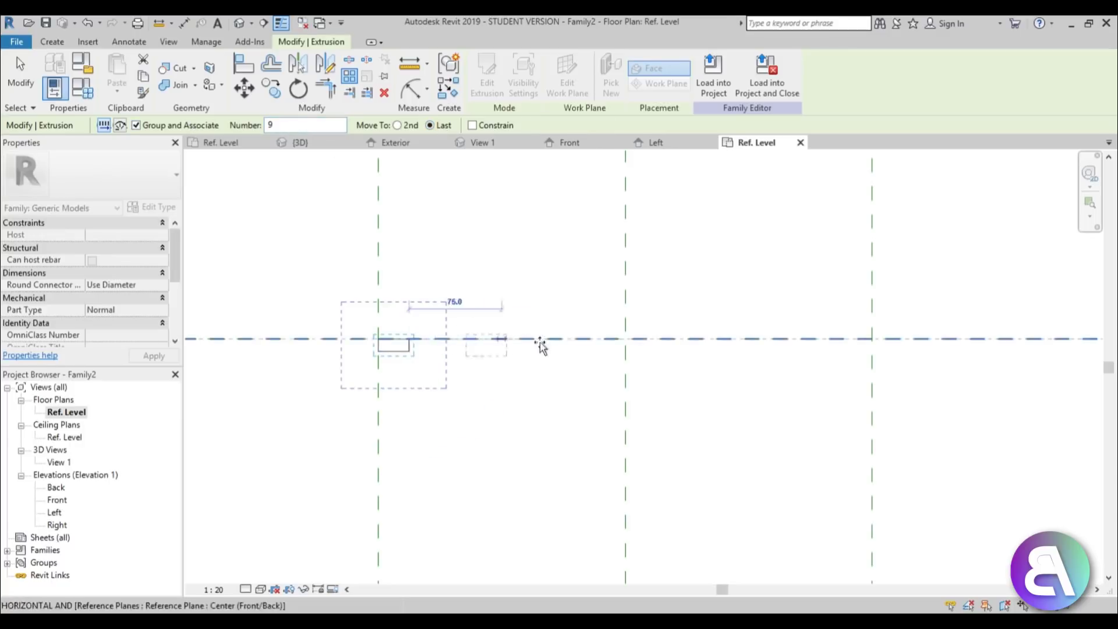
{"action": "left_click", "coordinate": [872, 338]}
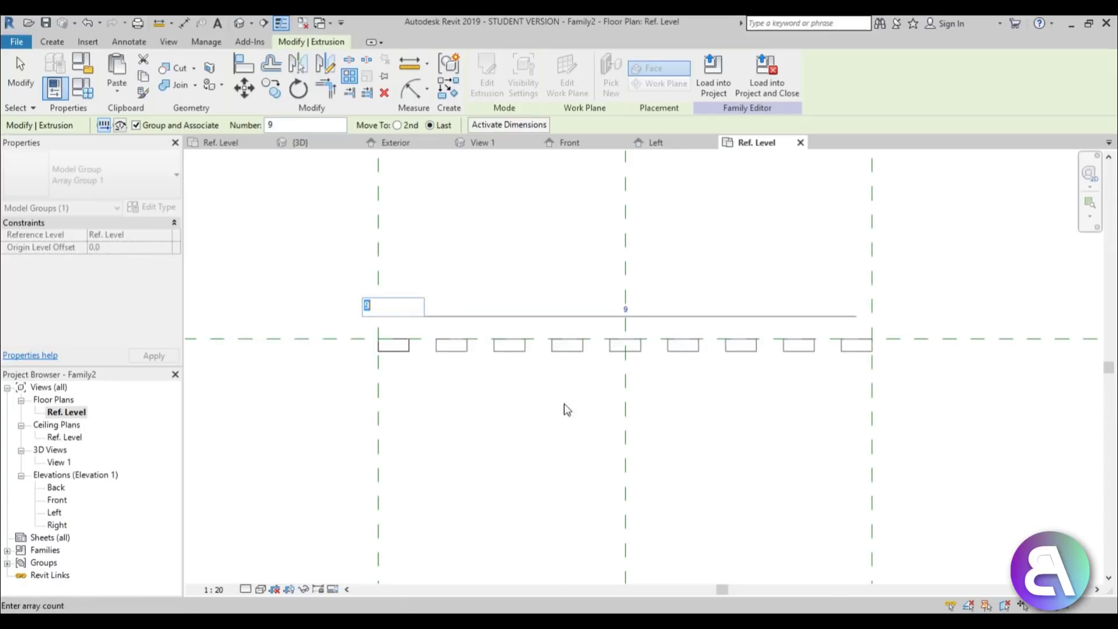
{"action": "left_click", "coordinate": [238, 26]}
{"action": "middle_click_drag", "start_coordinate": [669, 349], "coordinate": [758, 382], "text": "shift"}
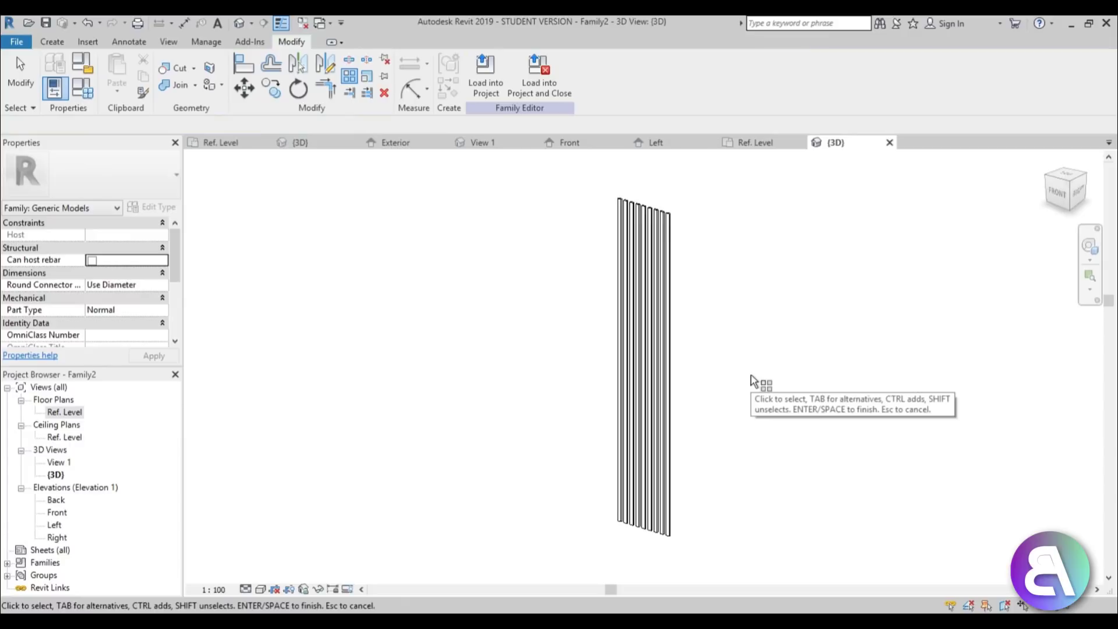
{"action": "middle_click_drag", "start_coordinate": [716, 357], "coordinate": [701, 364]}
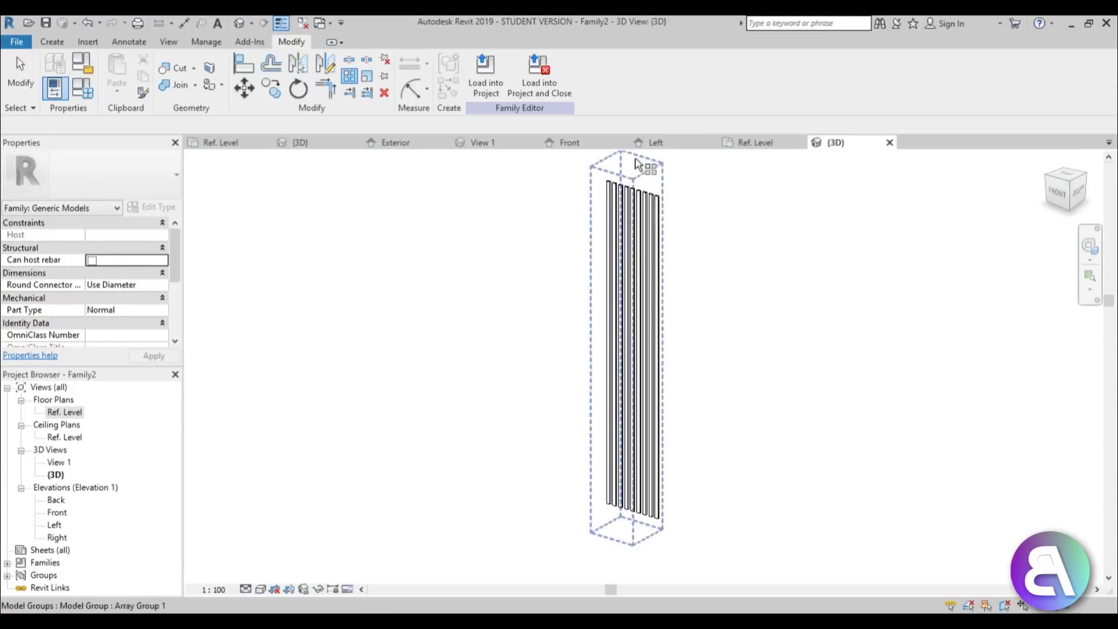
In the Front elevation, sketch an extrusion rectangle about 400 by 69 across the upper end of the slats.
{"action": "double_click", "coordinate": [57, 512]}
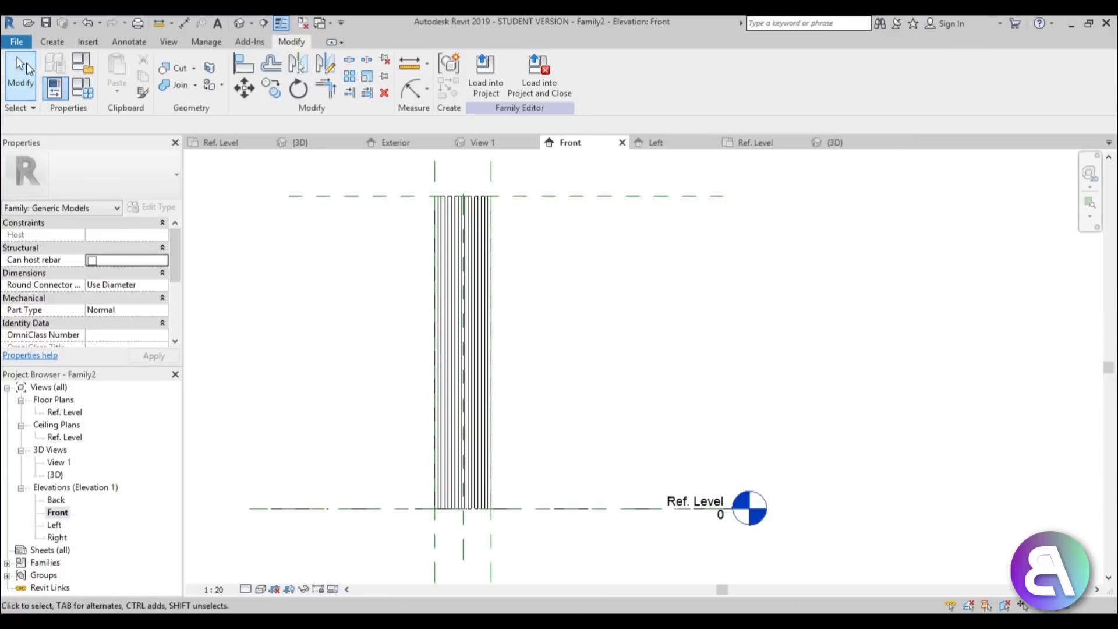
{"action": "left_click", "coordinate": [52, 41]}
{"action": "left_click", "coordinate": [119, 73]}
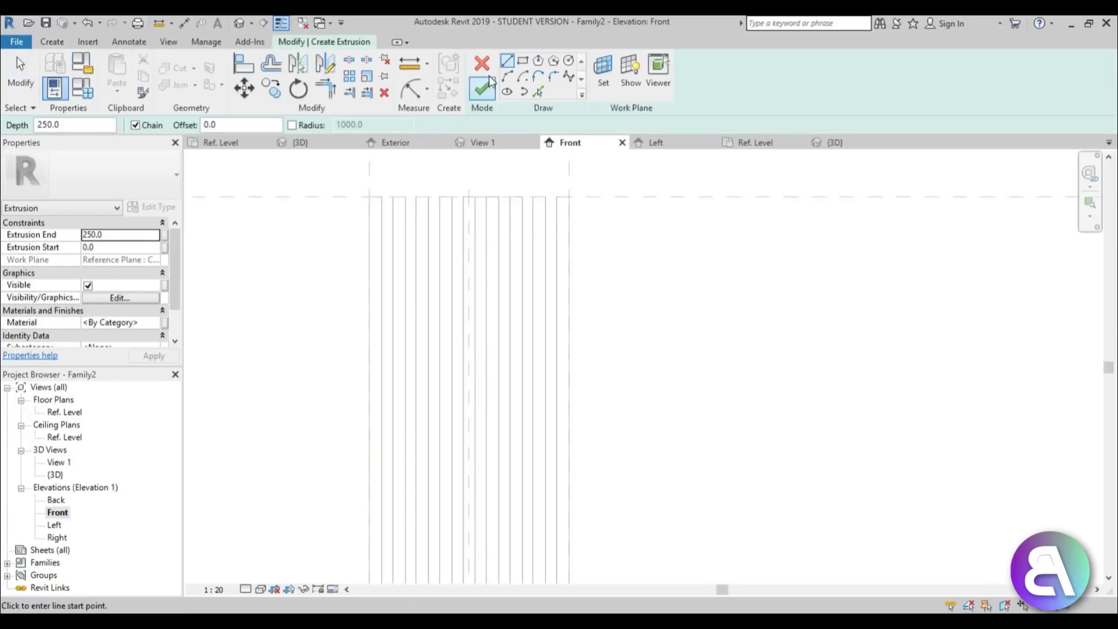
{"action": "left_click", "coordinate": [522, 60]}
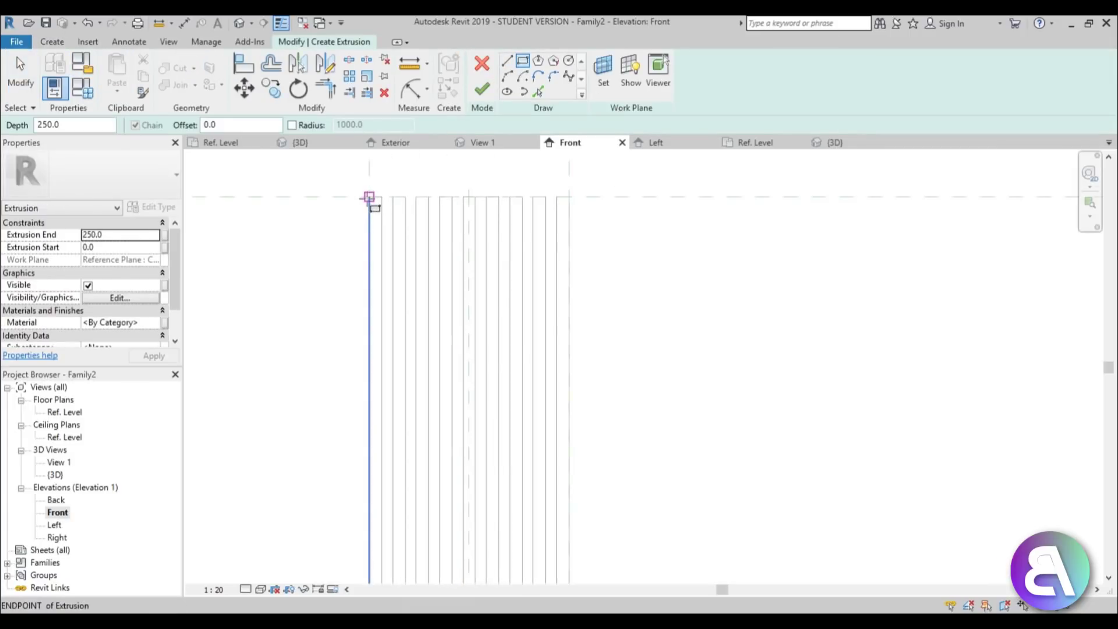
{"action": "left_click", "coordinate": [369, 196]}
{"action": "left_click", "coordinate": [569, 231]}
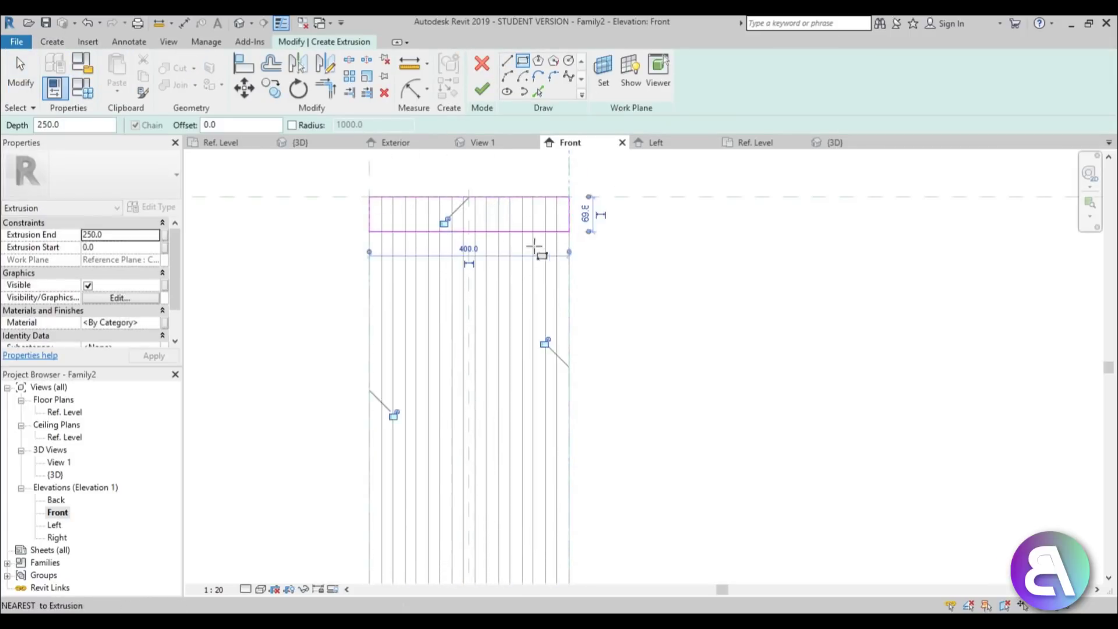
{"action": "key", "text": "Escape"}
{"action": "key", "text": "Escape"}
Set the rectangle's height to 50 and finish the crosspiece extrusion.
{"action": "left_click", "coordinate": [491, 231]}
{"action": "left_click", "coordinate": [337, 214]}
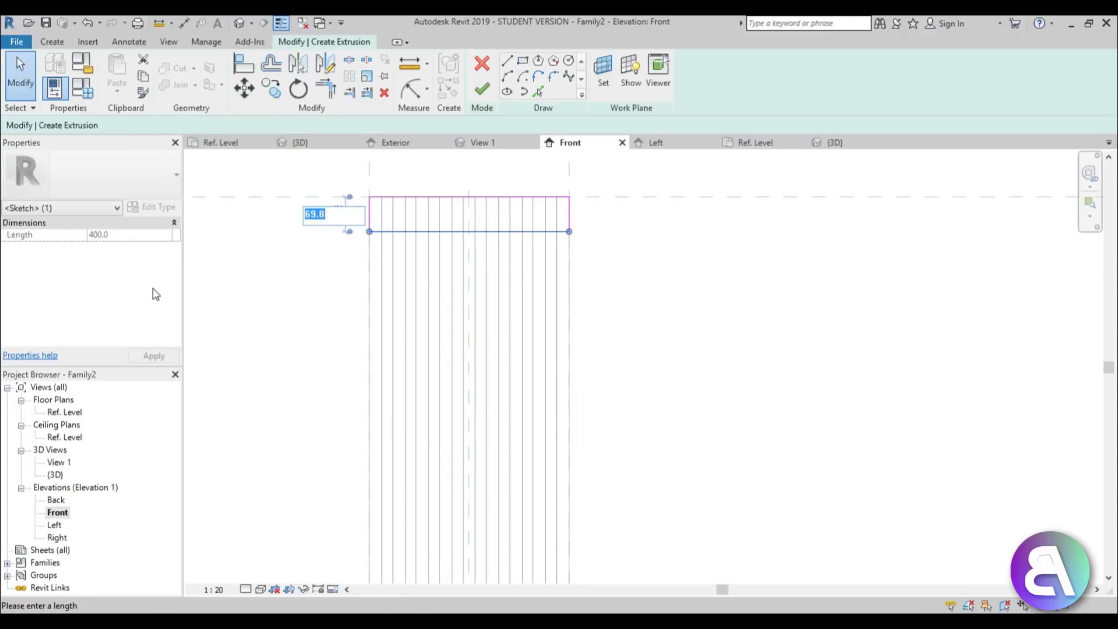
{"action": "key", "text": "Return"}
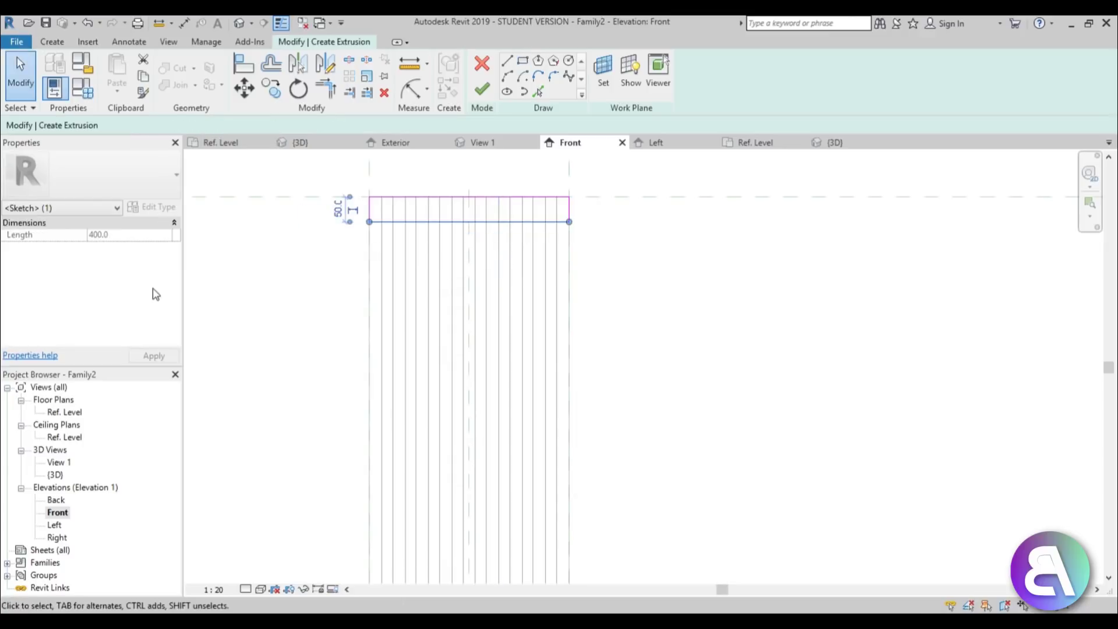
{"action": "left_click", "coordinate": [309, 234]}
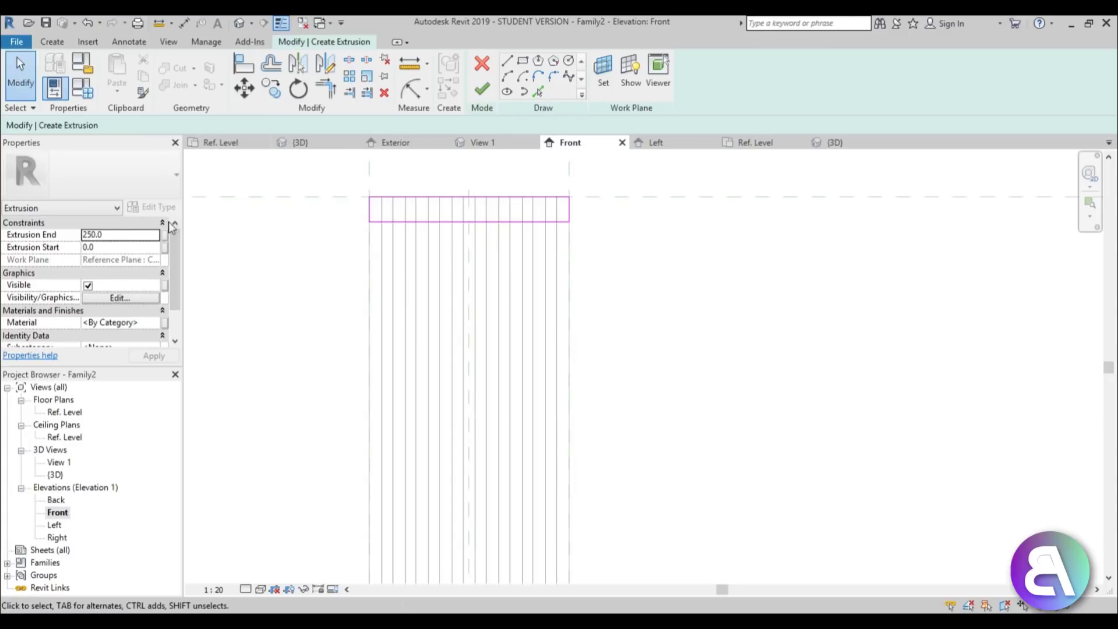
{"action": "left_click", "coordinate": [482, 89]}
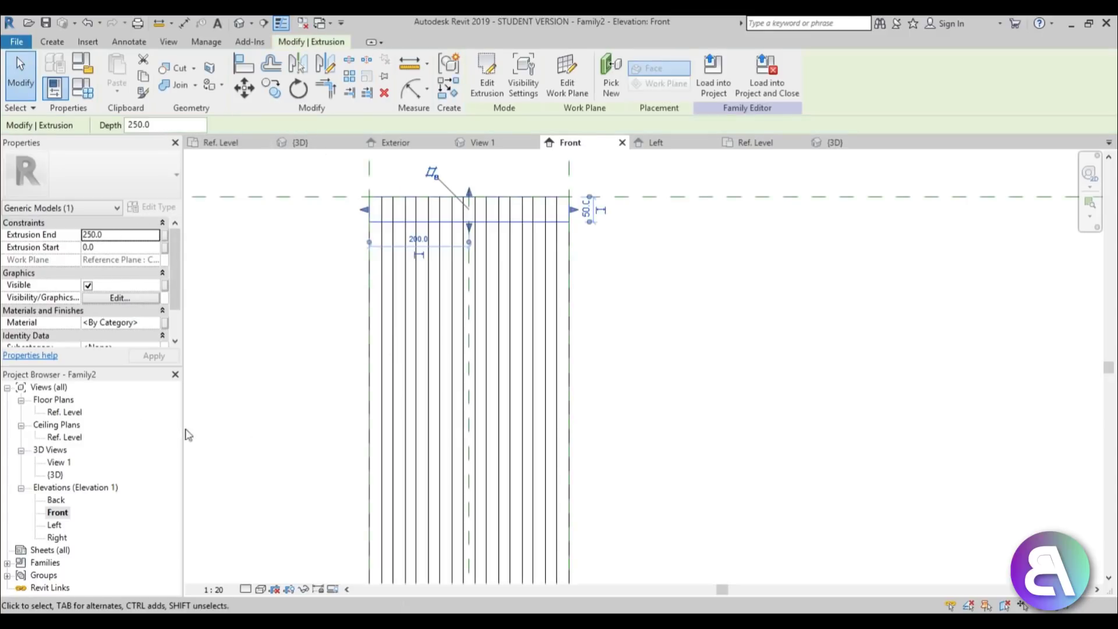
Look through the floor plan, ceiling plan and Back elevation for a view that shows the crosspiece's depth.
{"action": "double_click", "coordinate": [69, 412]}
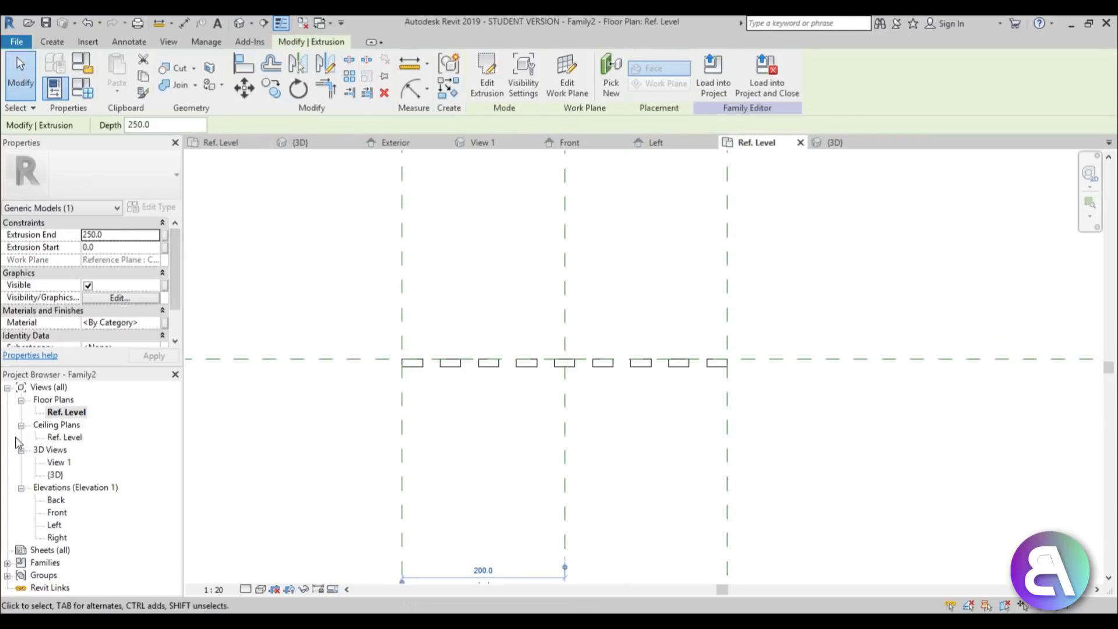
{"action": "middle_click_drag", "start_coordinate": [374, 483], "coordinate": [291, 443]}
{"action": "scroll", "coordinate": [214, 404], "scroll_direction": "down", "scroll_amount": 1}
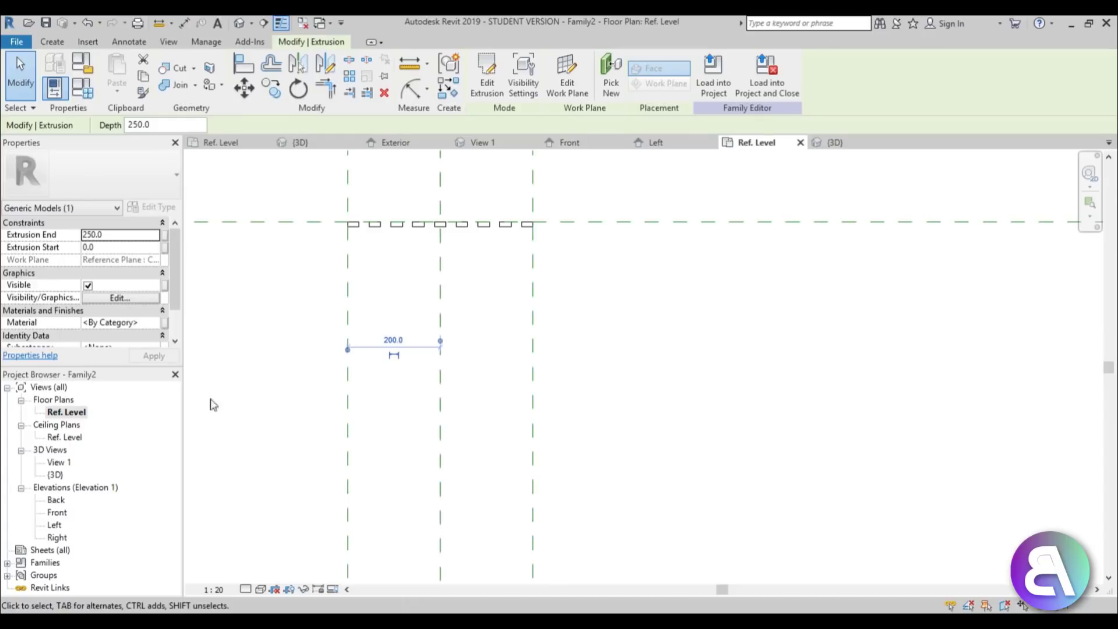
{"action": "double_click", "coordinate": [66, 437]}
{"action": "scroll", "coordinate": [486, 424], "scroll_direction": "down", "scroll_amount": 1}
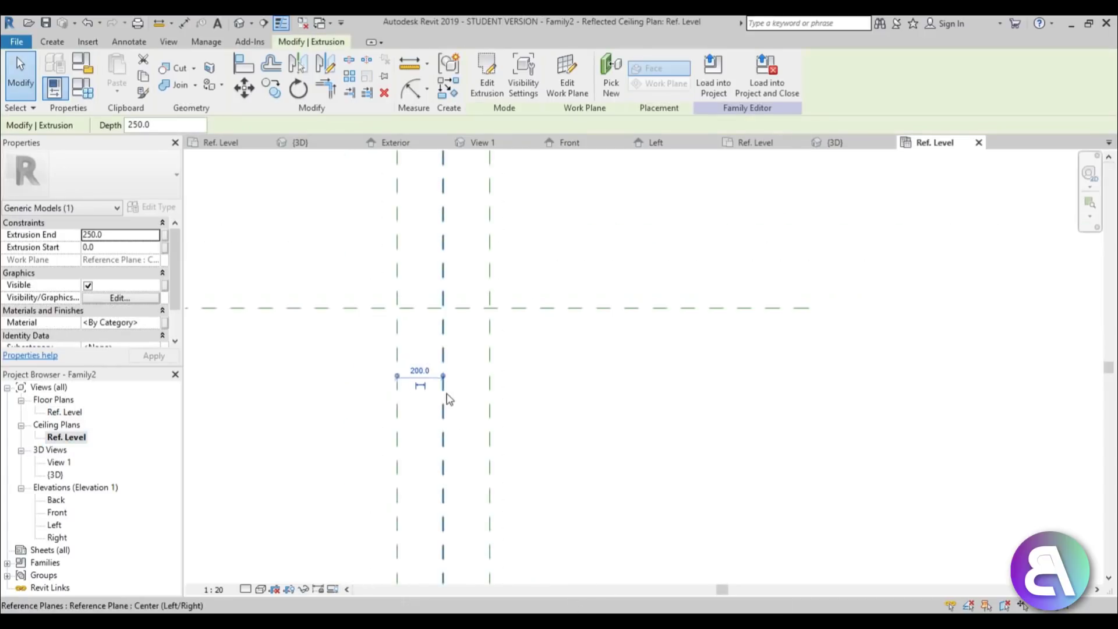
{"action": "scroll", "coordinate": [445, 400], "scroll_direction": "up", "scroll_amount": 2}
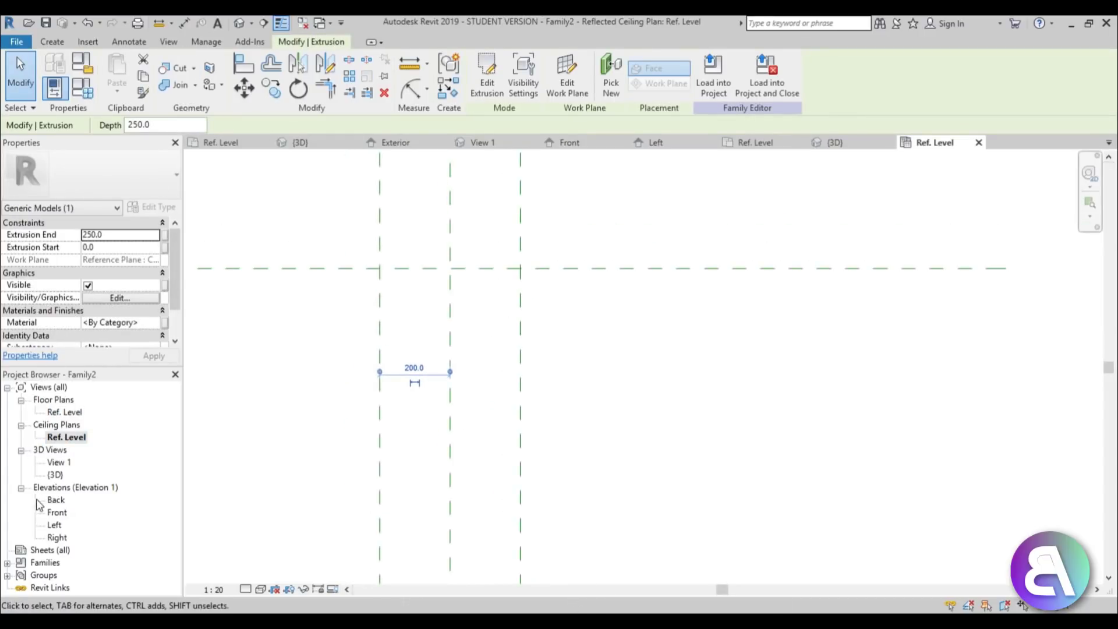
{"action": "left_click", "coordinate": [58, 512]}
{"action": "double_click", "coordinate": [56, 500]}
In the Left elevation, set the crosspiece's extrusion end to -10 so it sits against the slats' other face.
{"action": "double_click", "coordinate": [54, 525]}
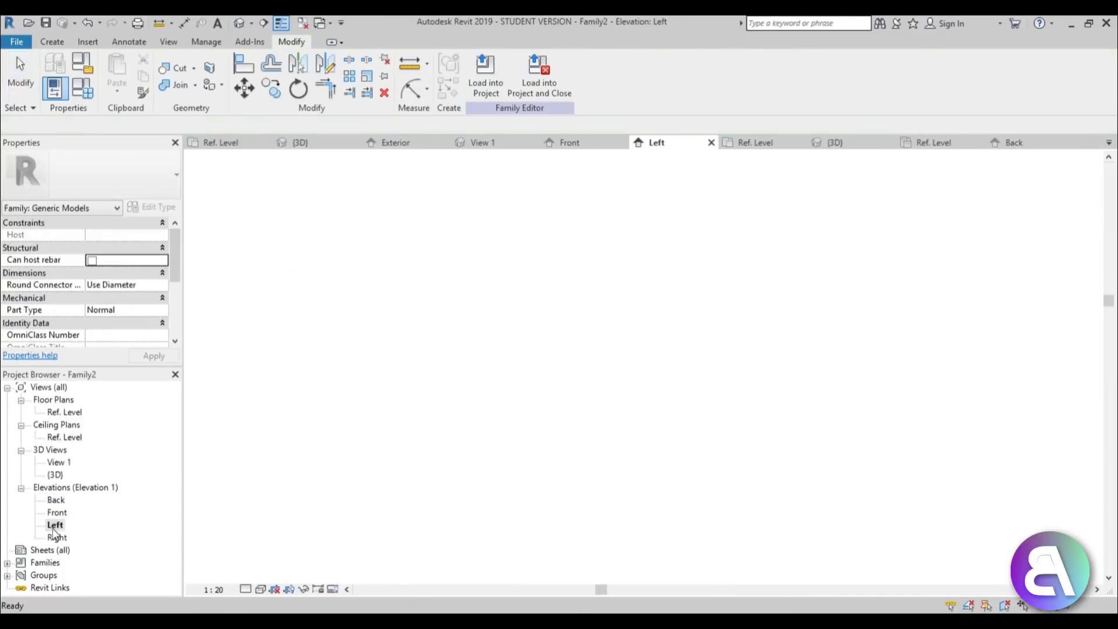
{"action": "scroll", "coordinate": [486, 349], "scroll_direction": "up", "scroll_amount": 3}
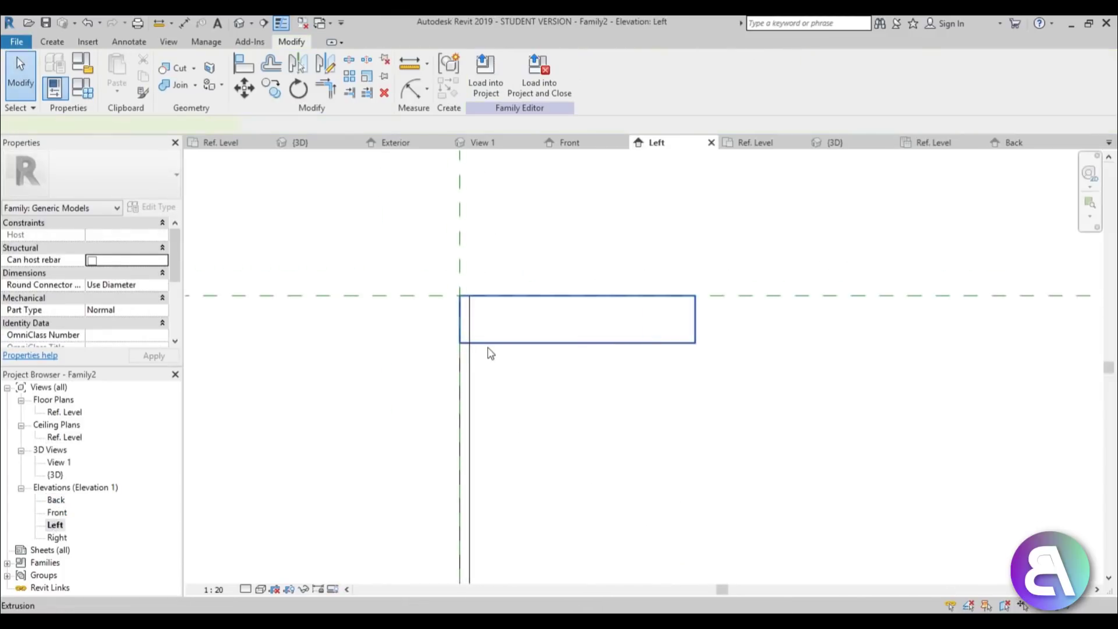
{"action": "left_click", "coordinate": [488, 348]}
{"action": "scroll", "coordinate": [489, 348], "scroll_direction": "up", "scroll_amount": 2}
{"action": "left_click_drag", "start_coordinate": [932, 326], "coordinate": [431, 324]}
{"action": "left_click", "coordinate": [123, 235]}
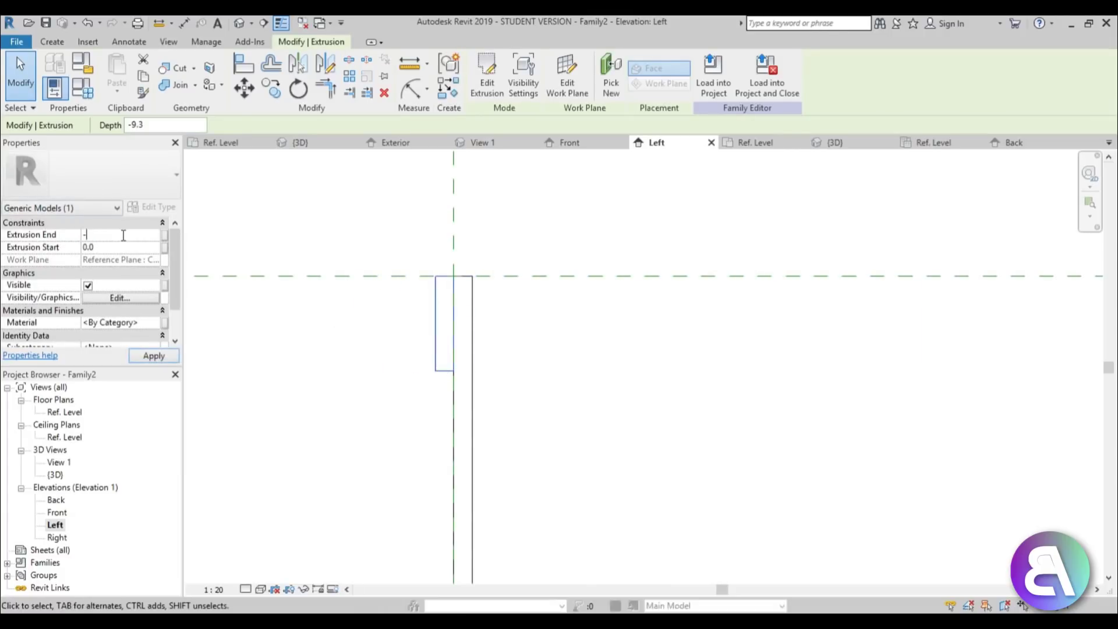
{"action": "left_click", "coordinate": [549, 366]}
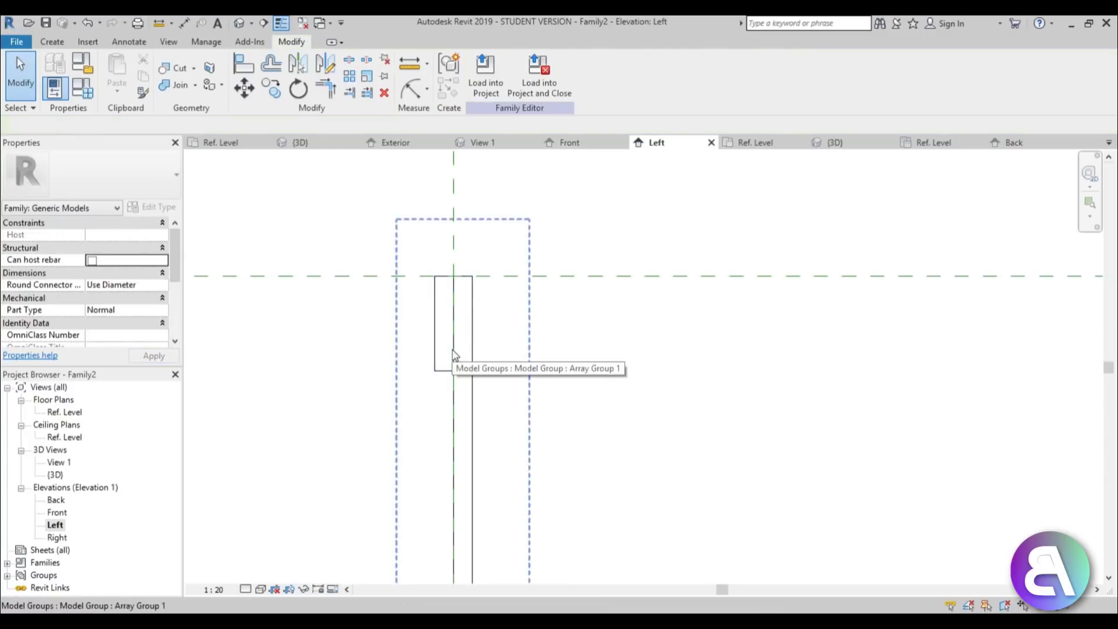
{"action": "left_click", "coordinate": [434, 366]}
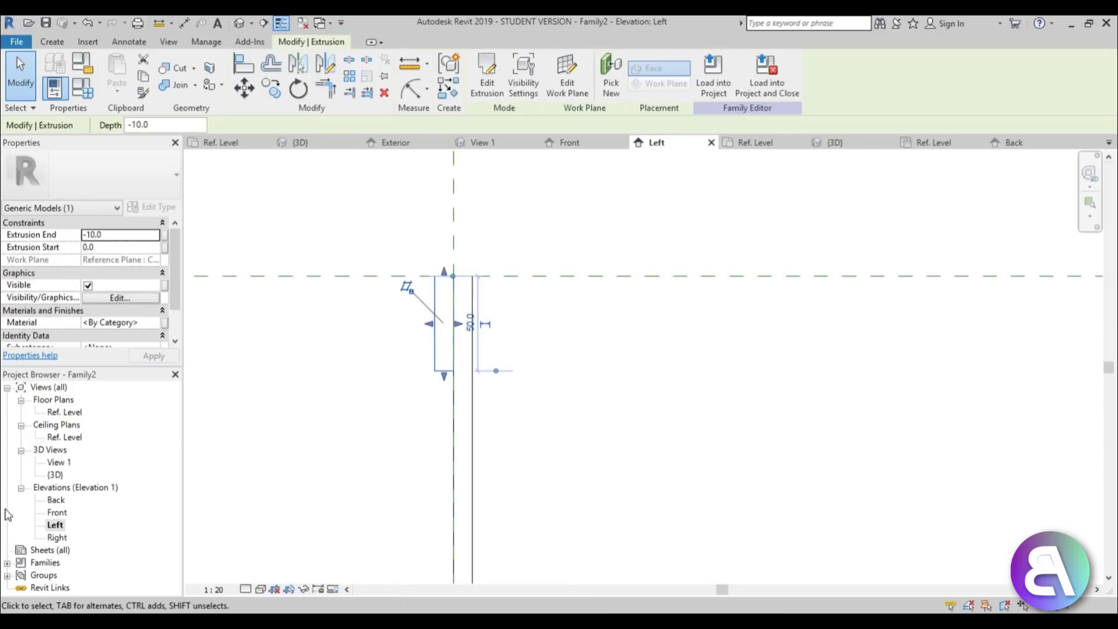
In the Front elevation, array the crosspiece vertically to 4 items with the last one at the Ref. Level.
{"action": "double_click", "coordinate": [57, 512]}
{"action": "scroll", "coordinate": [446, 297], "scroll_direction": "down", "scroll_amount": 2}
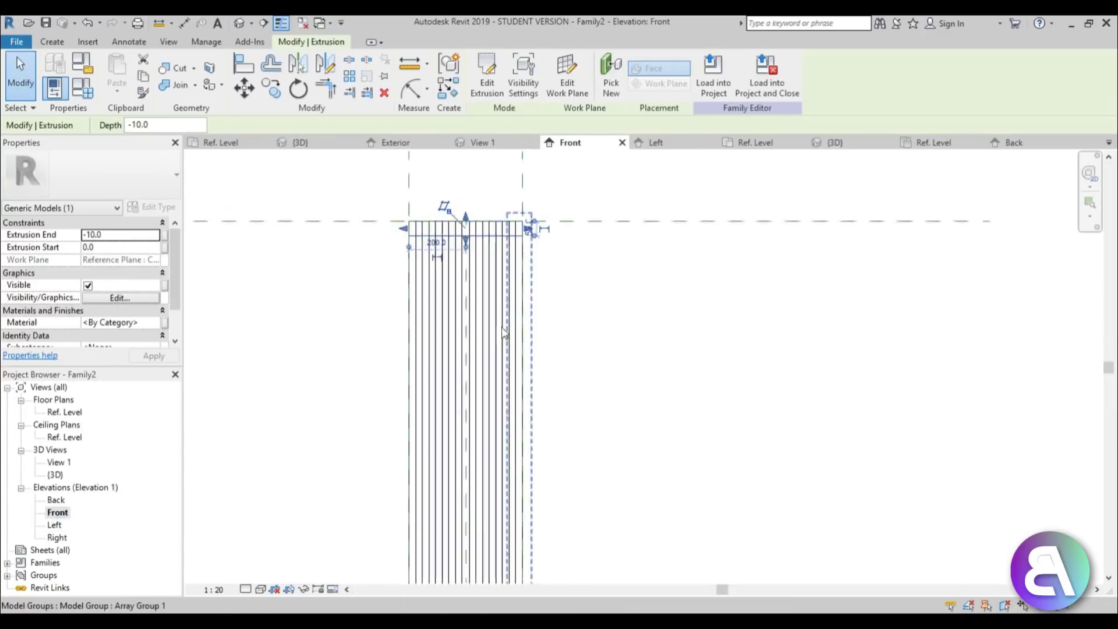
{"action": "left_click", "coordinate": [350, 77]}
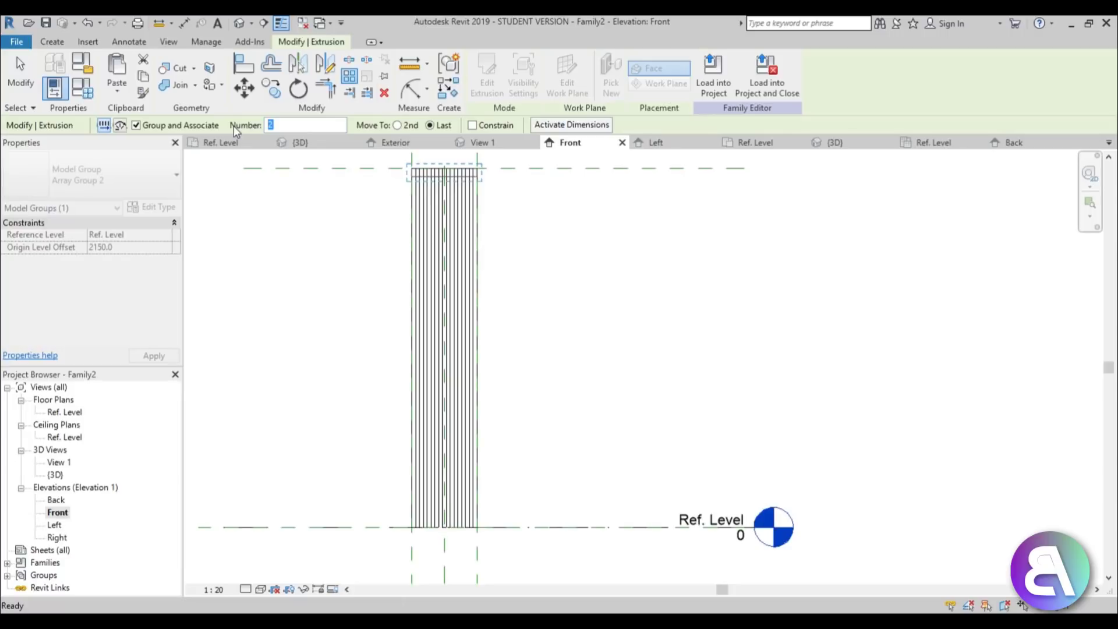
{"action": "type", "text": "4"}
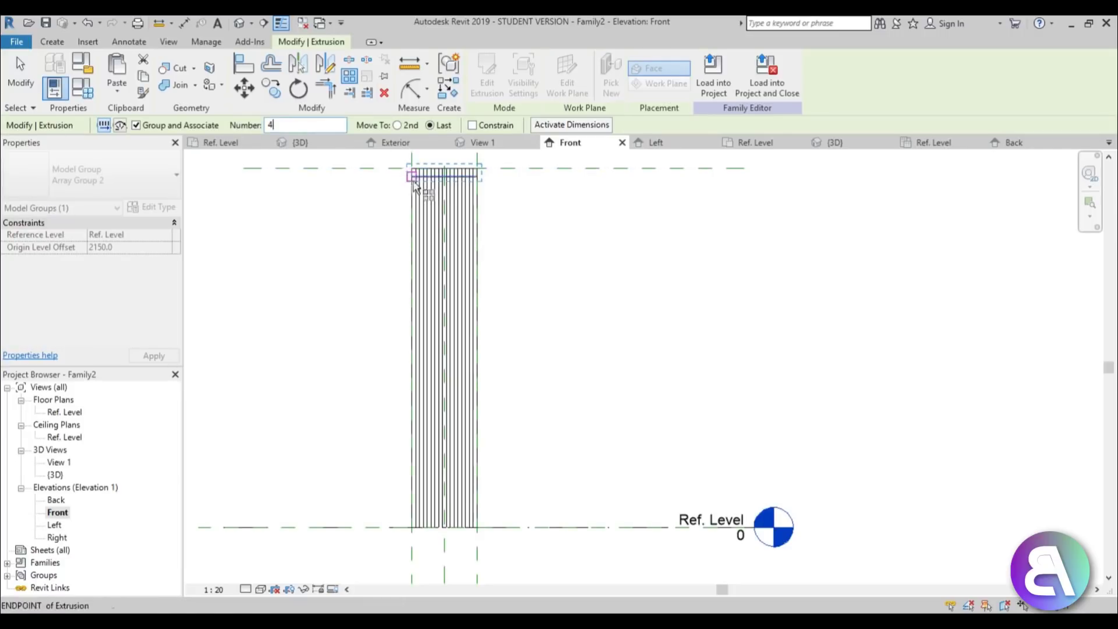
{"action": "middle_click_drag", "start_coordinate": [420, 186], "coordinate": [422, 164]}
{"action": "scroll", "coordinate": [413, 190], "scroll_direction": "up", "scroll_amount": 5}
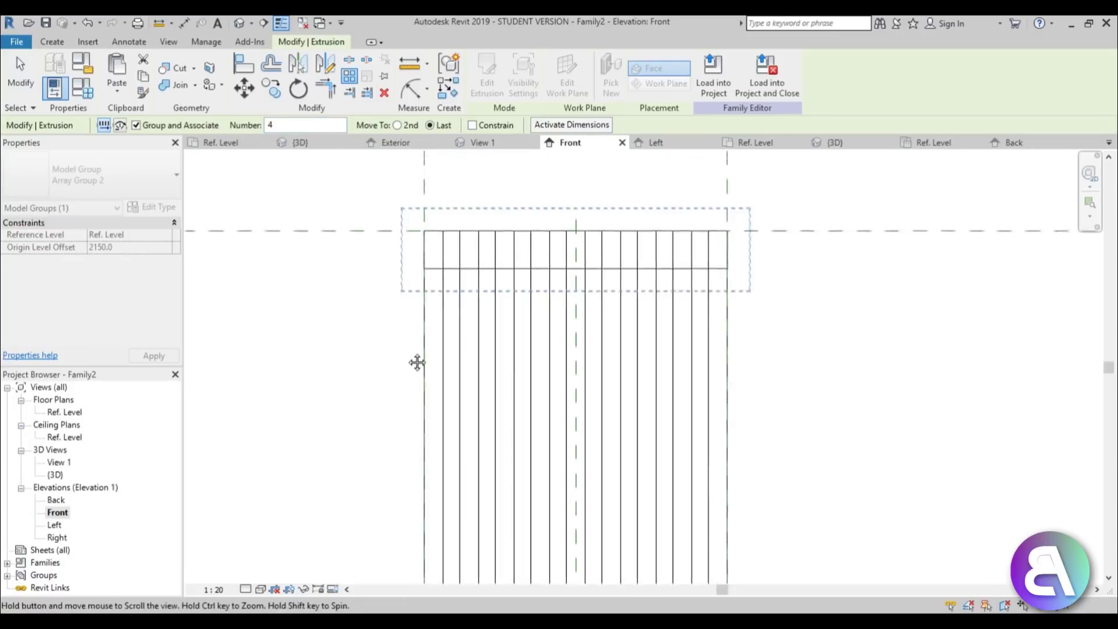
{"action": "left_click", "coordinate": [426, 278]}
{"action": "scroll", "coordinate": [428, 381], "scroll_direction": "down", "scroll_amount": 3}
{"action": "middle_click_drag", "start_coordinate": [431, 378], "coordinate": [438, 320]}
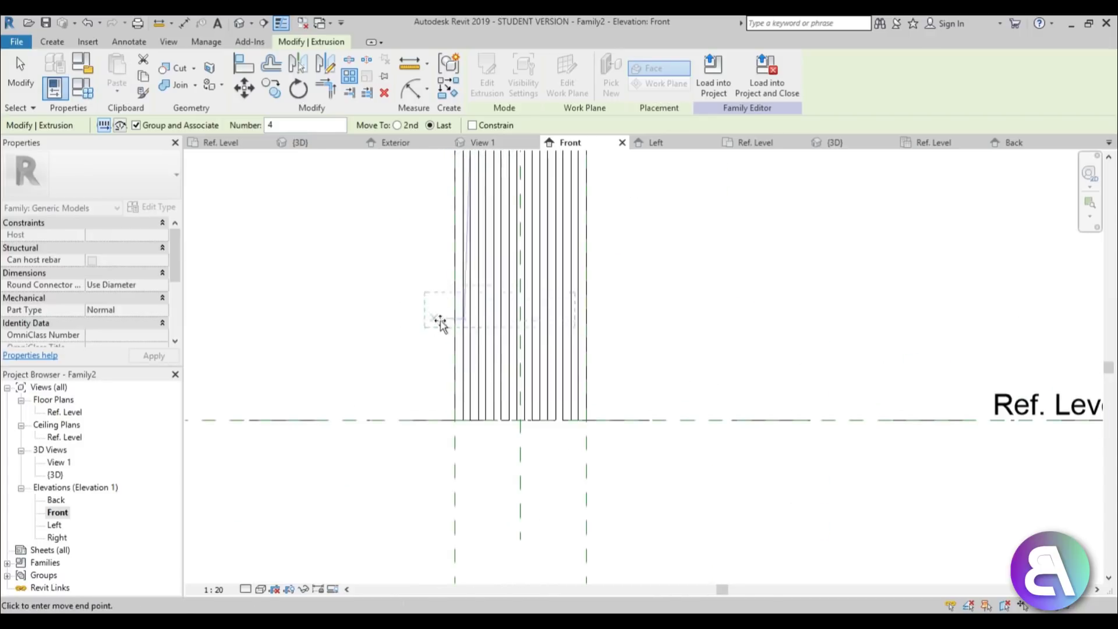
{"action": "left_click", "coordinate": [455, 420]}
{"action": "scroll", "coordinate": [467, 450], "scroll_direction": "up", "scroll_amount": 1}
{"action": "scroll", "coordinate": [467, 437], "scroll_direction": "down", "scroll_amount": 3}
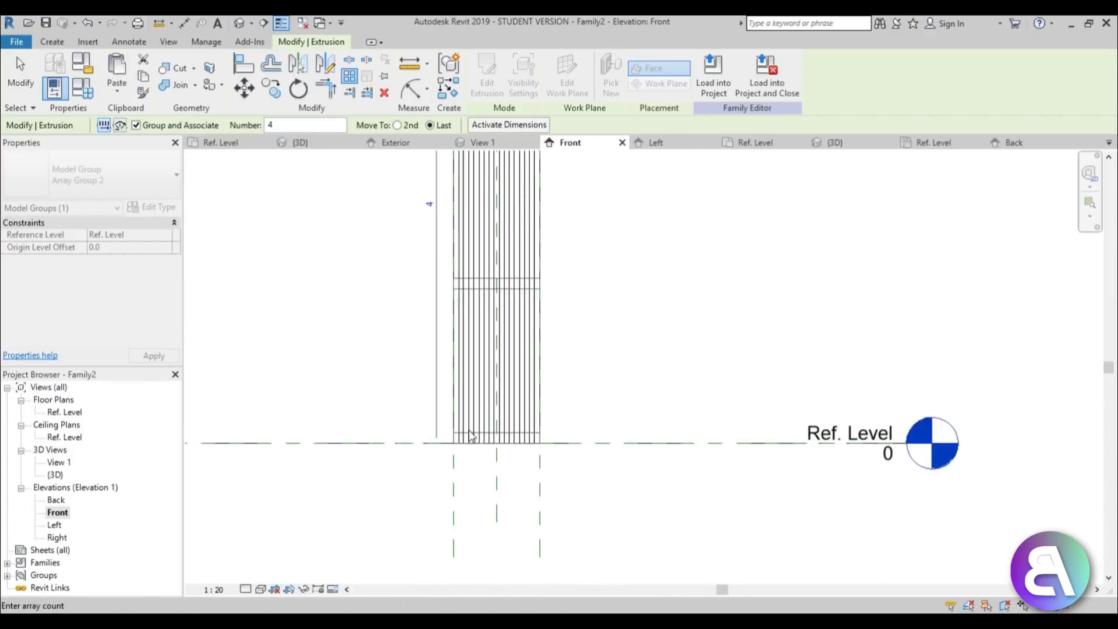
{"action": "key", "text": "Return"}
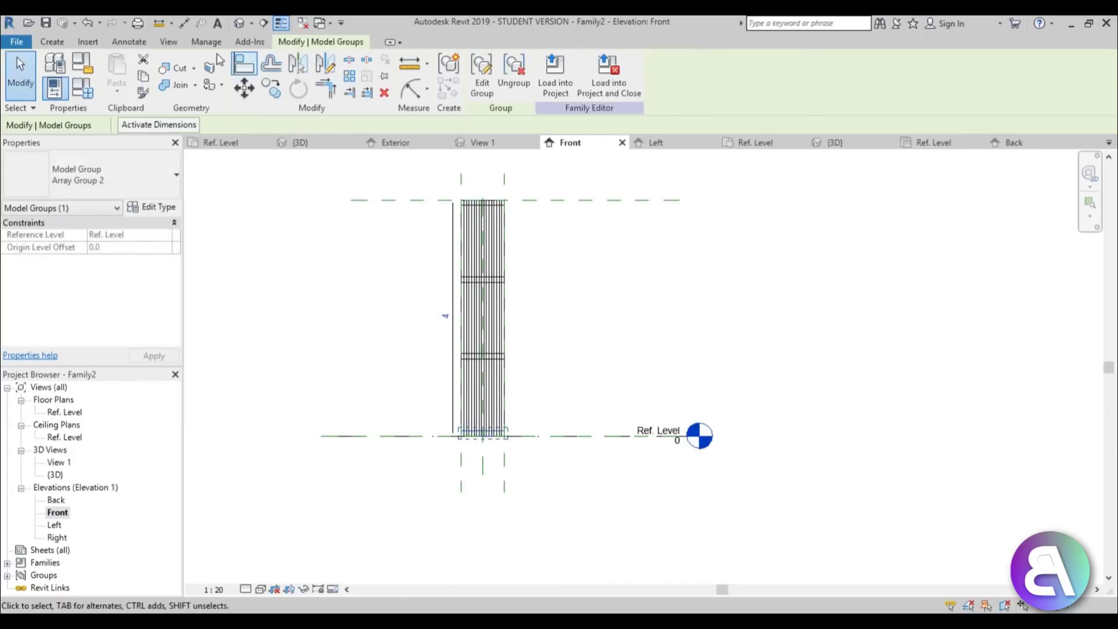
Show the slat panel in 3D with the Realistic visual style and view it from the crosspiece side.
{"action": "left_click", "coordinate": [244, 26]}
{"action": "middle_click_drag", "start_coordinate": [554, 294], "coordinate": [584, 326], "text": "shift"}
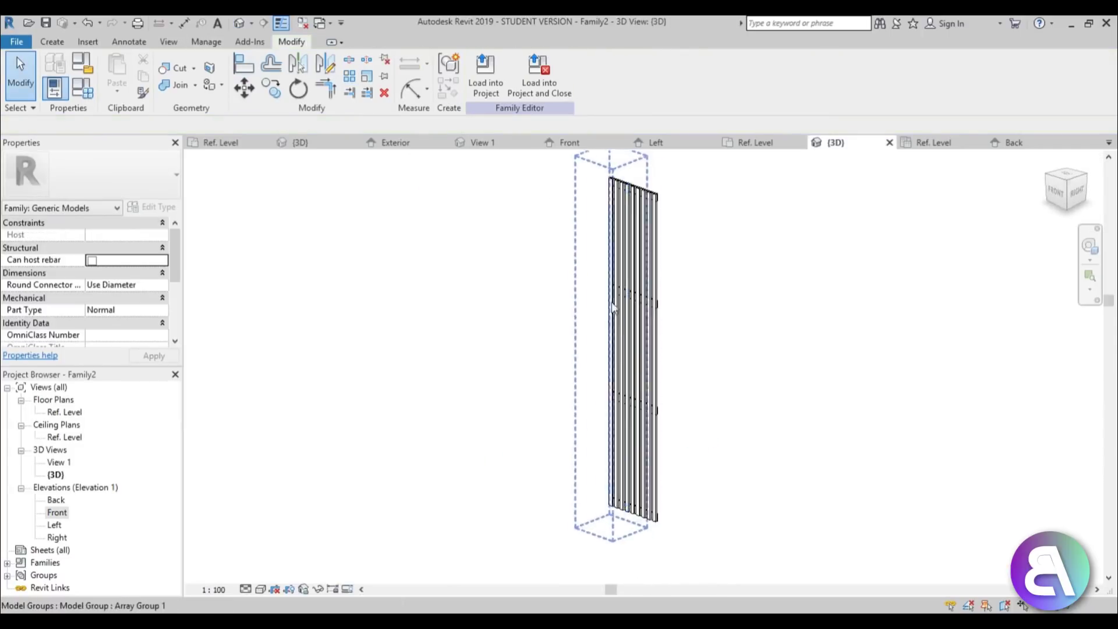
{"action": "scroll", "coordinate": [666, 189], "scroll_direction": "up", "scroll_amount": 3}
{"action": "scroll", "coordinate": [665, 190], "scroll_direction": "down", "scroll_amount": 3}
{"action": "left_click", "coordinate": [260, 589]}
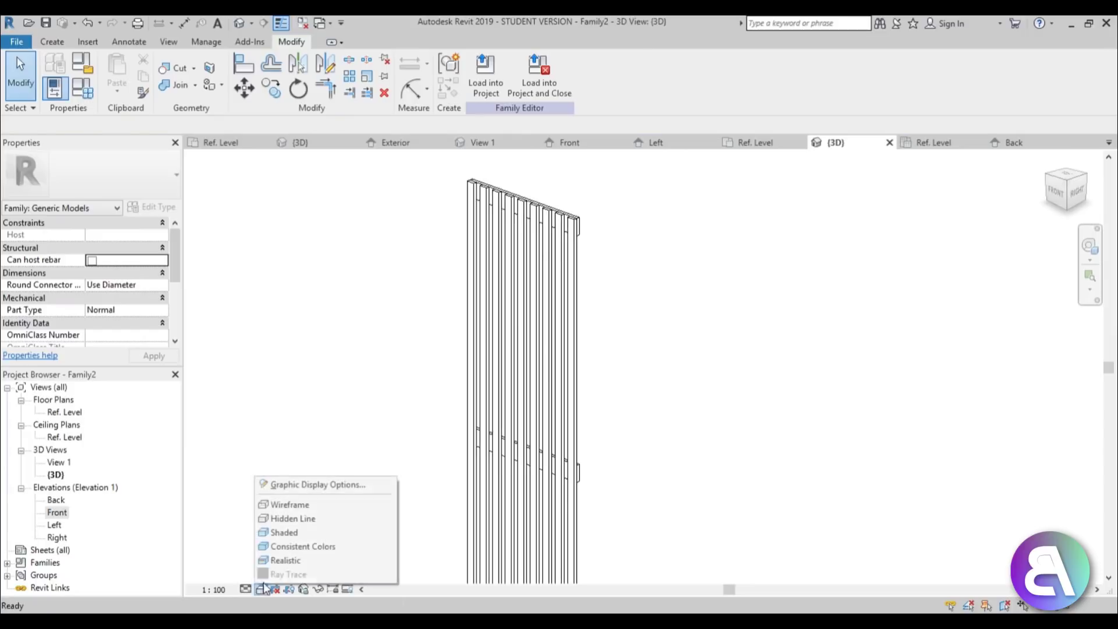
{"action": "left_click", "coordinate": [273, 560]}
{"action": "middle_click_drag", "start_coordinate": [669, 391], "coordinate": [480, 387], "text": "shift"}
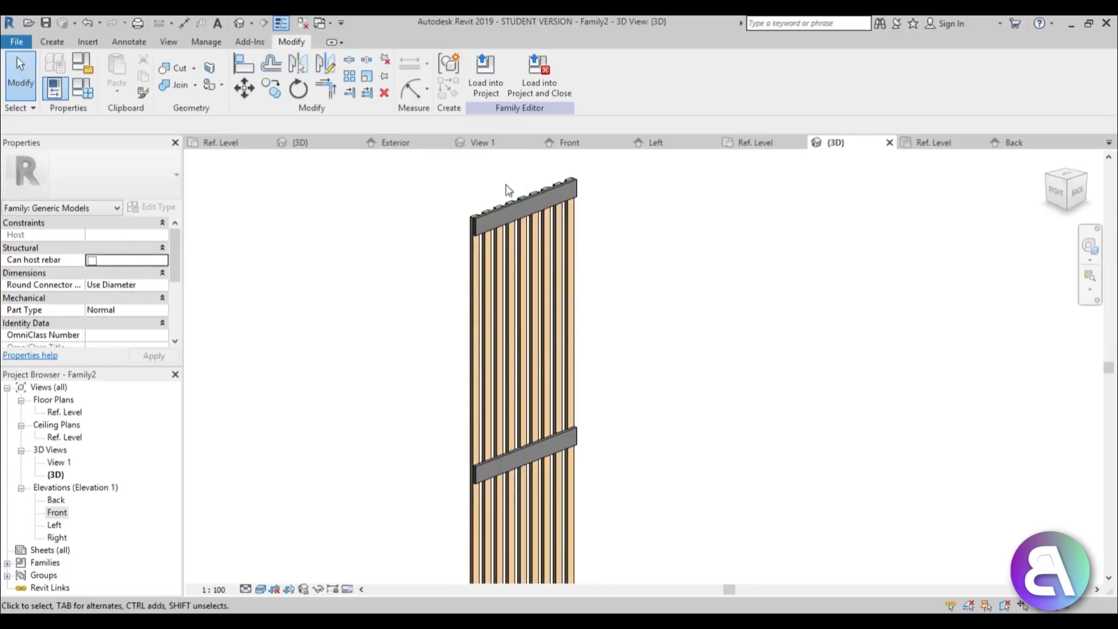
Edit the crosspiece array group, assign the Ash material to its extrusion and finish the group.
{"action": "scroll", "coordinate": [506, 187], "scroll_direction": "up", "scroll_amount": 3}
{"action": "left_click", "coordinate": [471, 279]}
{"action": "scroll", "coordinate": [584, 327], "scroll_direction": "down", "scroll_amount": 5}
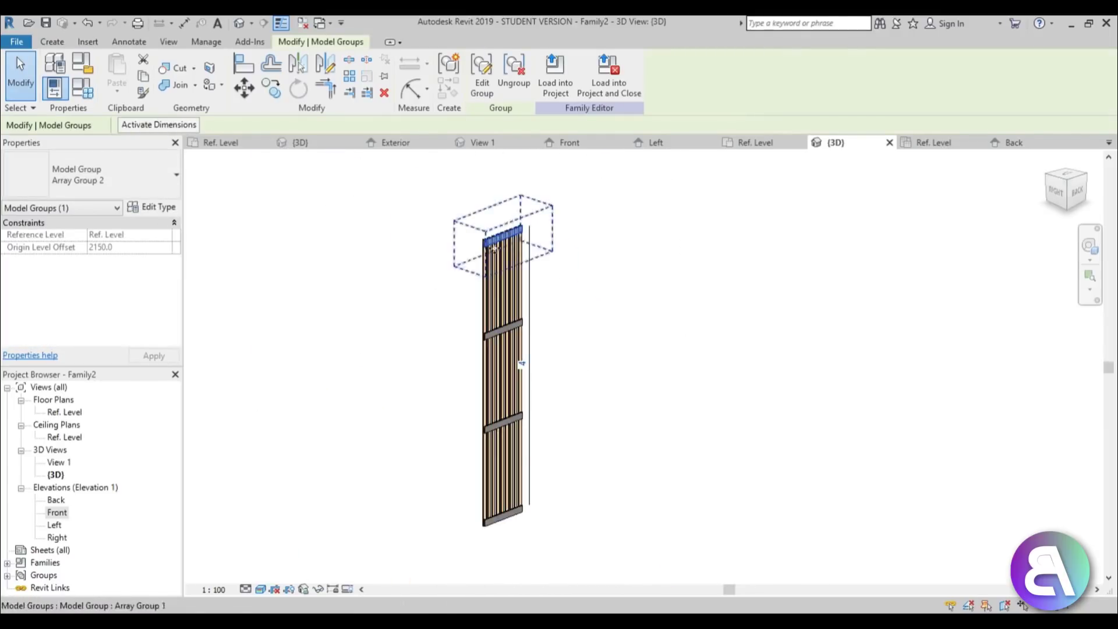
{"action": "left_click", "coordinate": [482, 76]}
{"action": "left_click", "coordinate": [503, 234]}
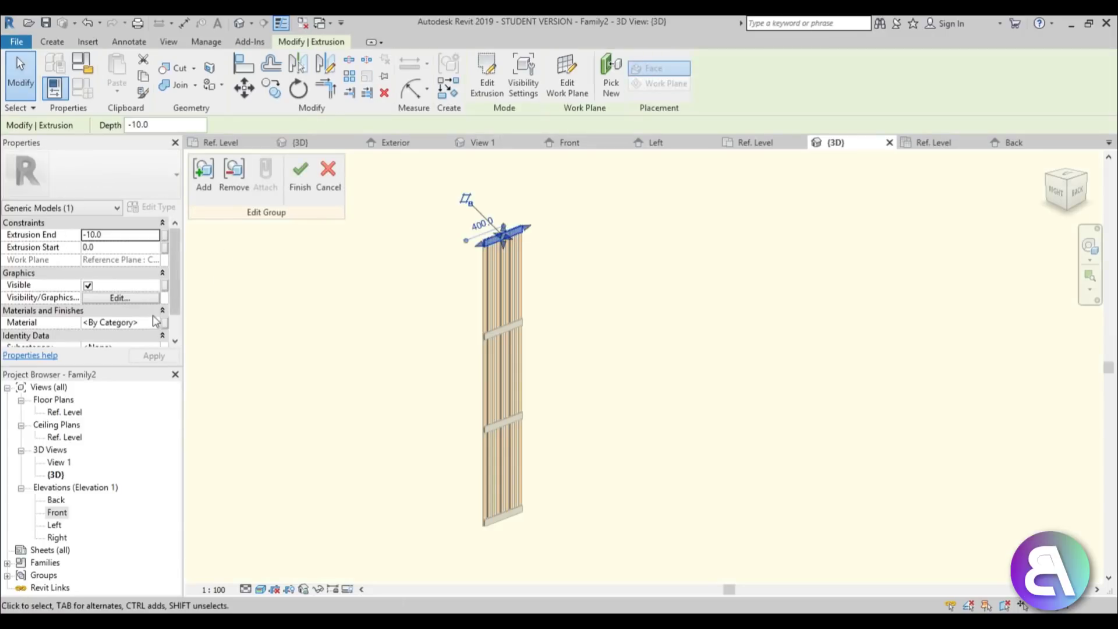
{"action": "left_click", "coordinate": [155, 322]}
{"action": "left_click", "coordinate": [156, 322]}
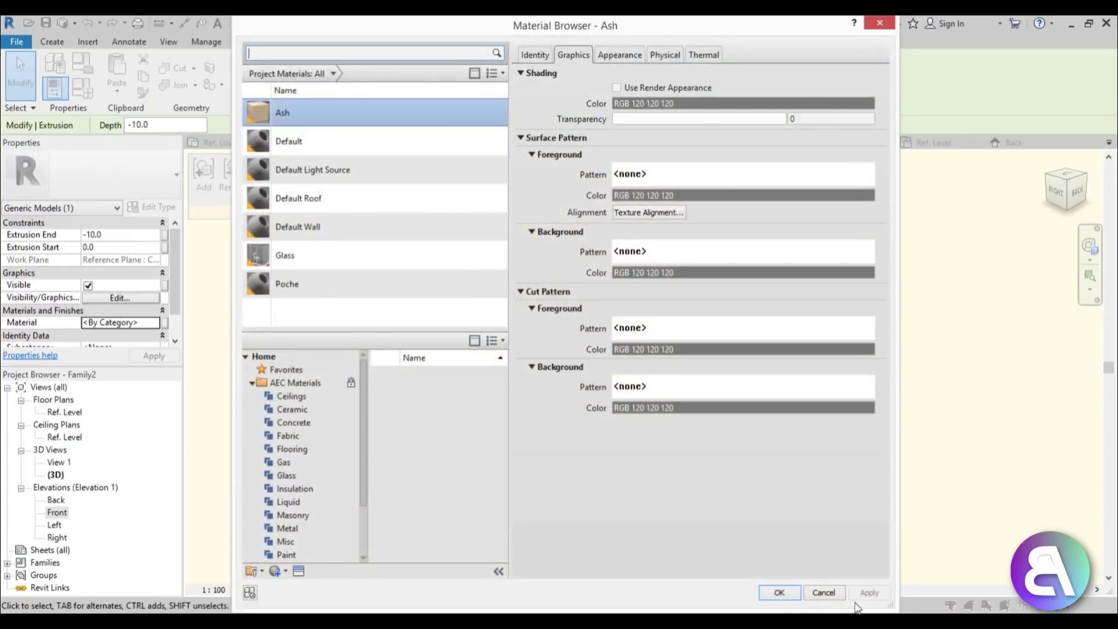
{"action": "left_click", "coordinate": [779, 592]}
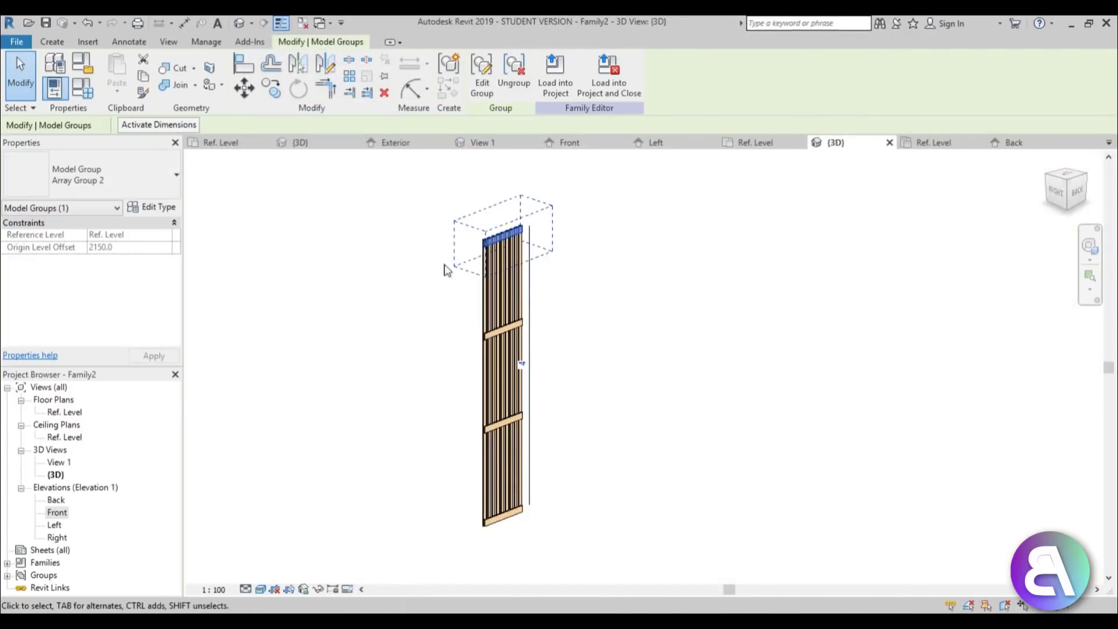
{"action": "left_click", "coordinate": [555, 358]}
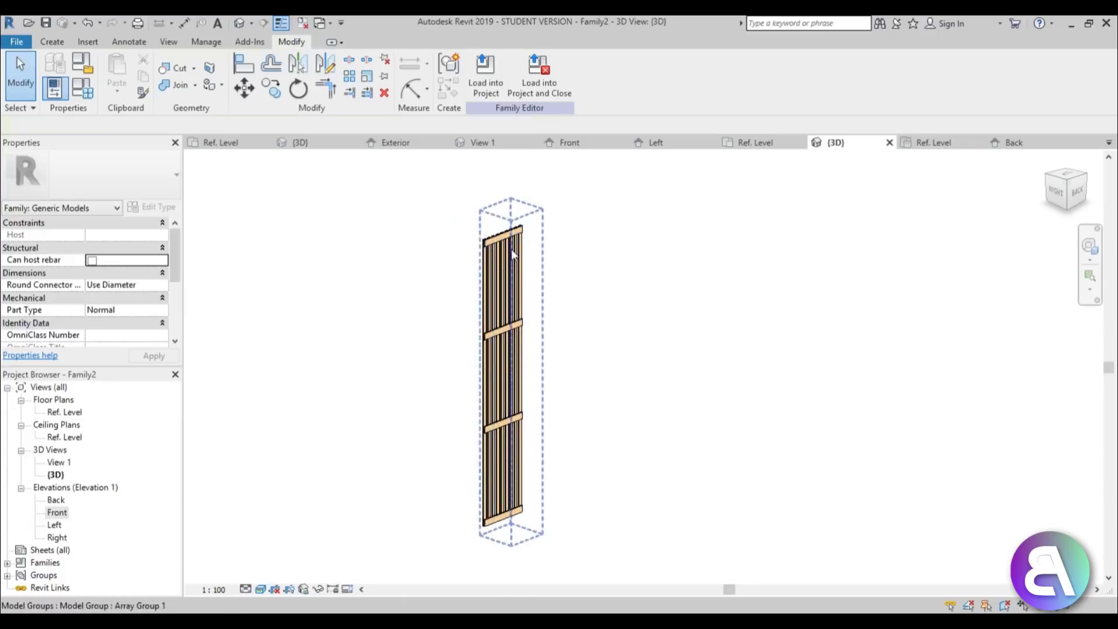
Load the slat panel into the window family and place one beside the opening's left end, about 120 from the wall's centre line.
{"action": "left_click", "coordinate": [483, 92]}
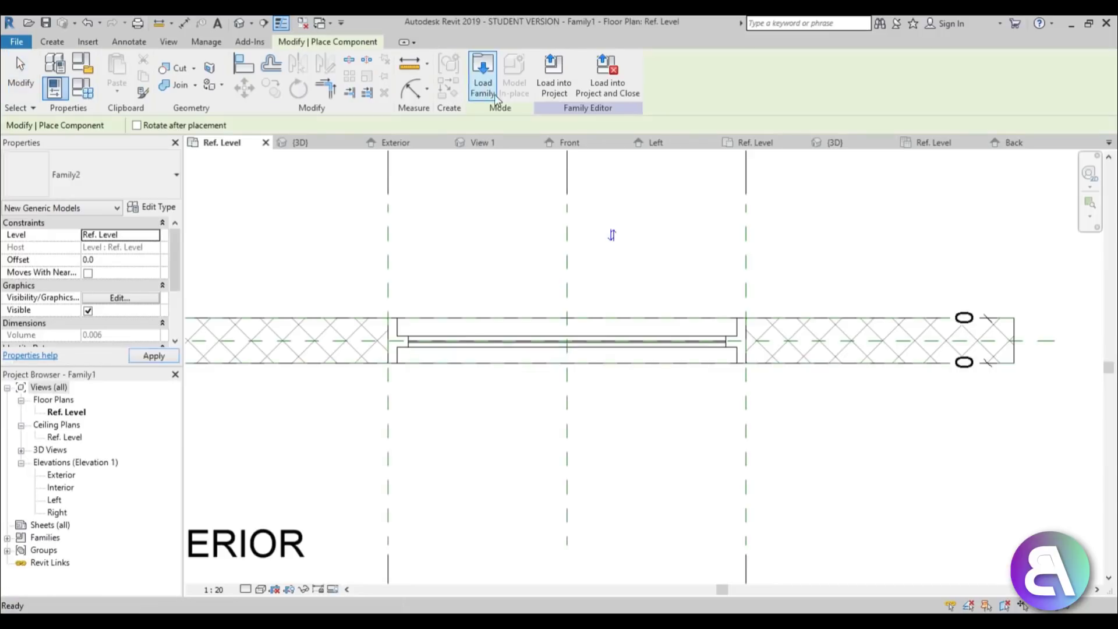
{"action": "scroll", "coordinate": [431, 291], "scroll_direction": "up", "scroll_amount": 3}
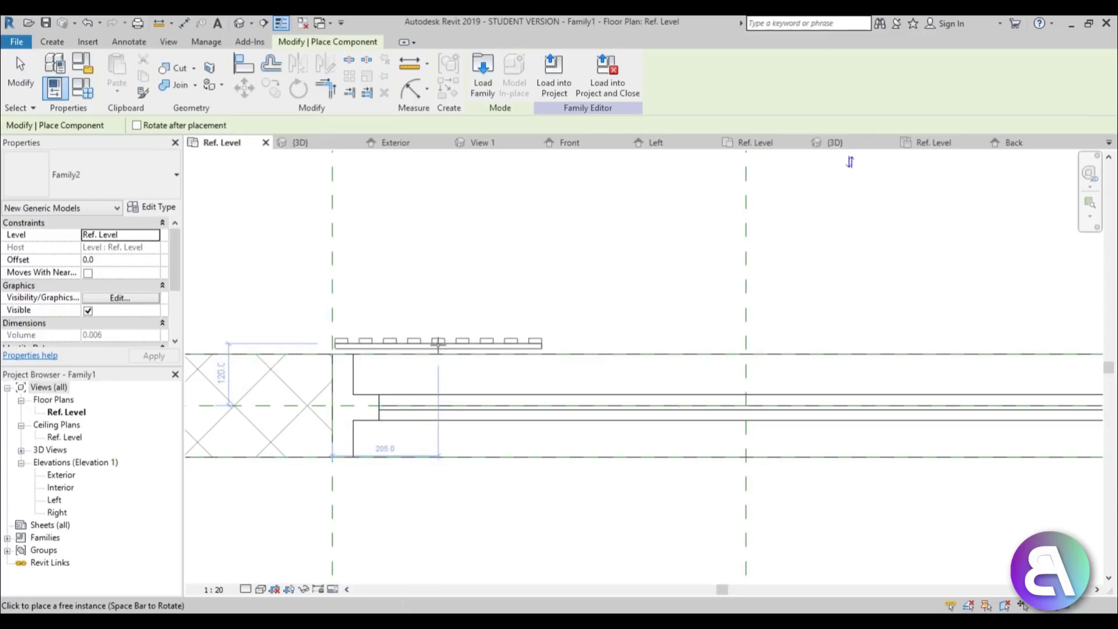
{"action": "left_click", "coordinate": [439, 344]}
{"action": "key", "text": "Escape"}
{"action": "key", "text": "Escape"}
Align the slat panel's left end with the left reference plane of the window opening.
{"action": "scroll", "coordinate": [379, 317], "scroll_direction": "up", "scroll_amount": 3}
{"action": "key", "text": "a"}
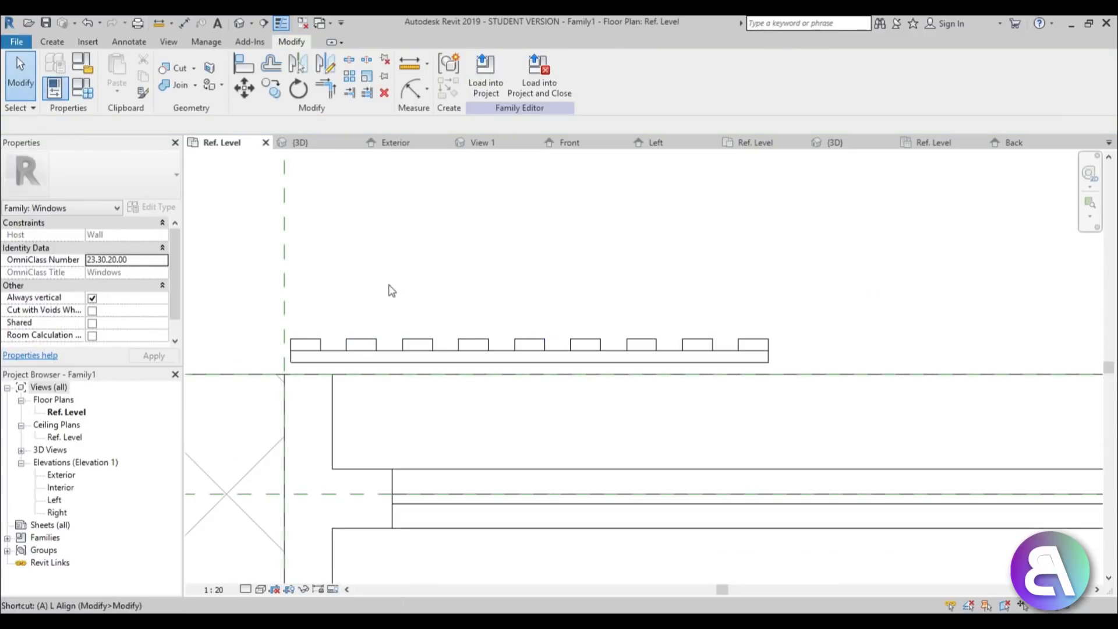
{"action": "key", "text": "l"}
{"action": "left_click", "coordinate": [284, 310]}
{"action": "left_click", "coordinate": [291, 357]}
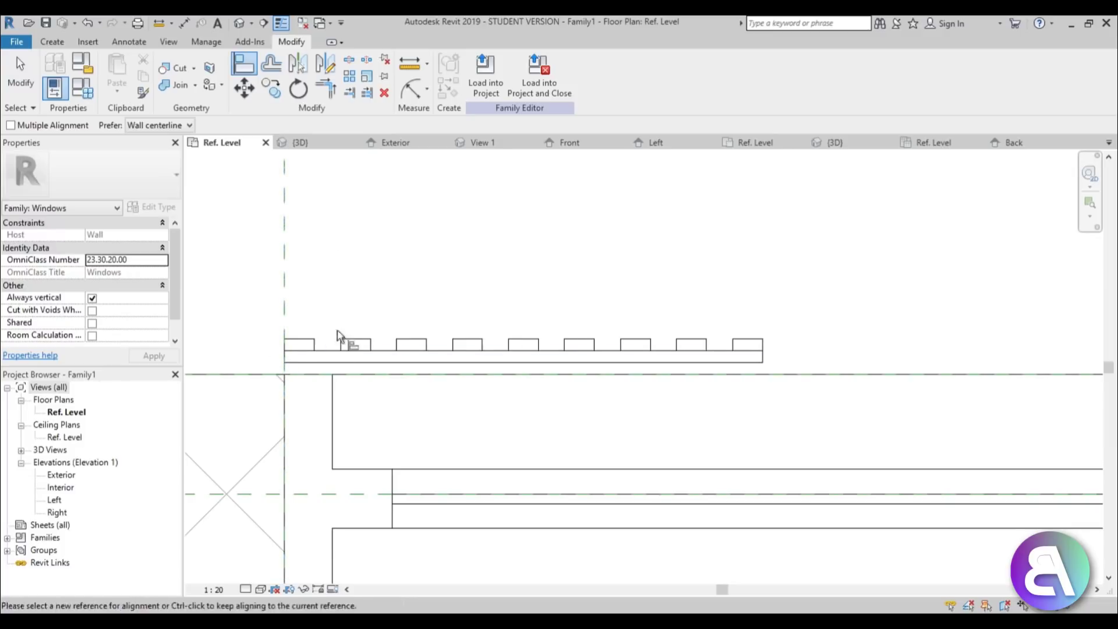
{"action": "key", "text": "Escape"}
Copy the slat panel end to end so the second panel reaches the centre reference plane.
{"action": "scroll", "coordinate": [349, 335], "scroll_direction": "down", "scroll_amount": 4}
{"action": "scroll", "coordinate": [335, 349], "scroll_direction": "up", "scroll_amount": 3}
{"action": "left_click", "coordinate": [336, 359]}
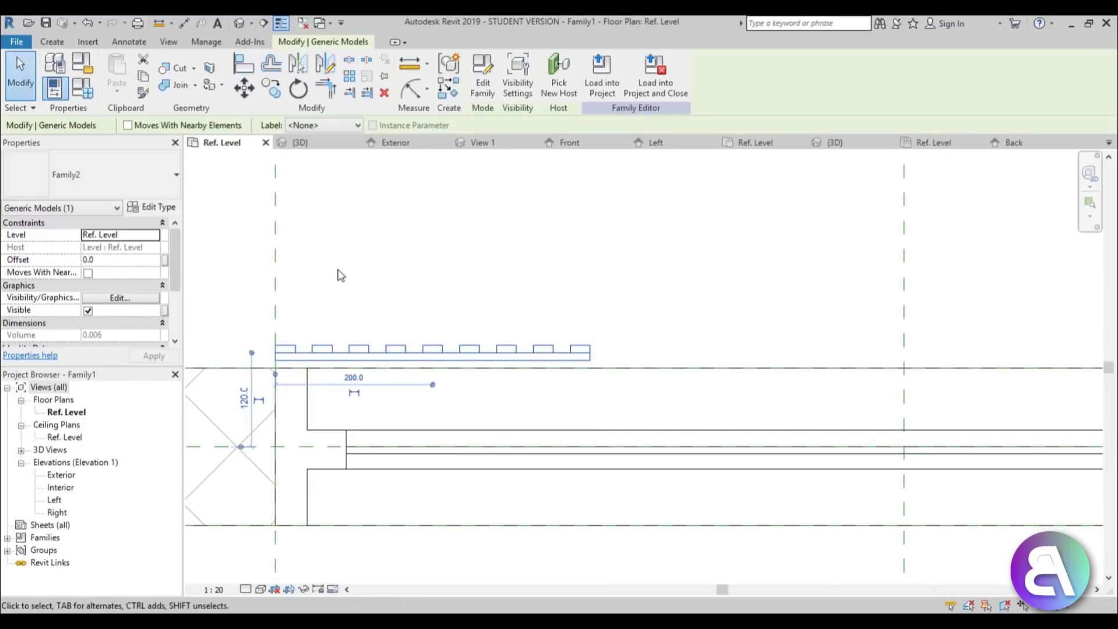
{"action": "key", "text": "c"}
{"action": "key", "text": "o"}
{"action": "left_click", "coordinate": [275, 360]}
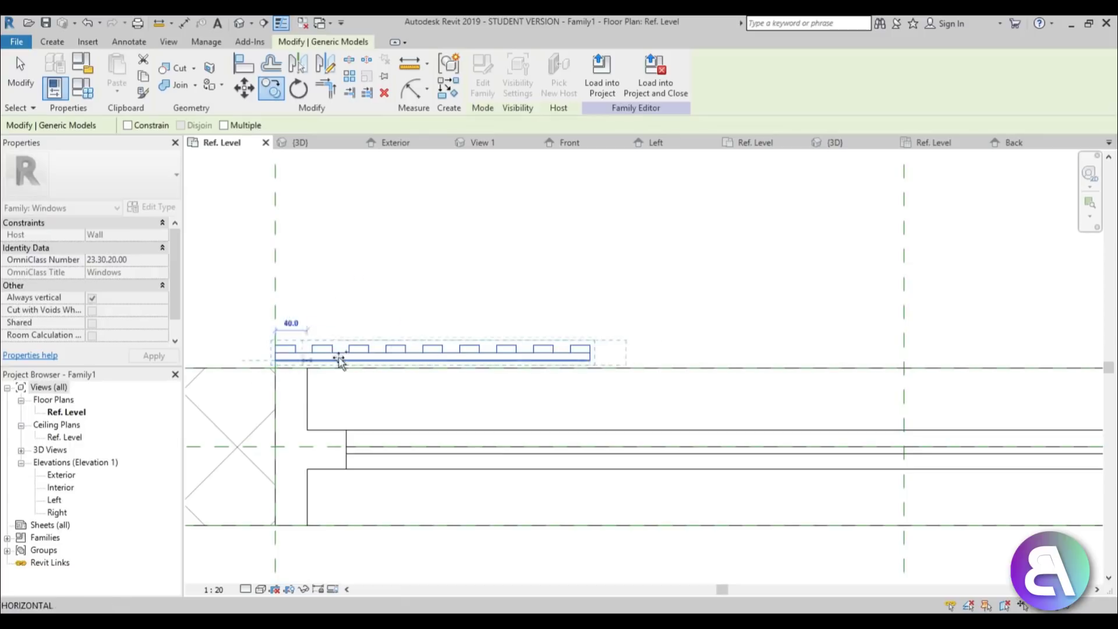
{"action": "left_click", "coordinate": [594, 360]}
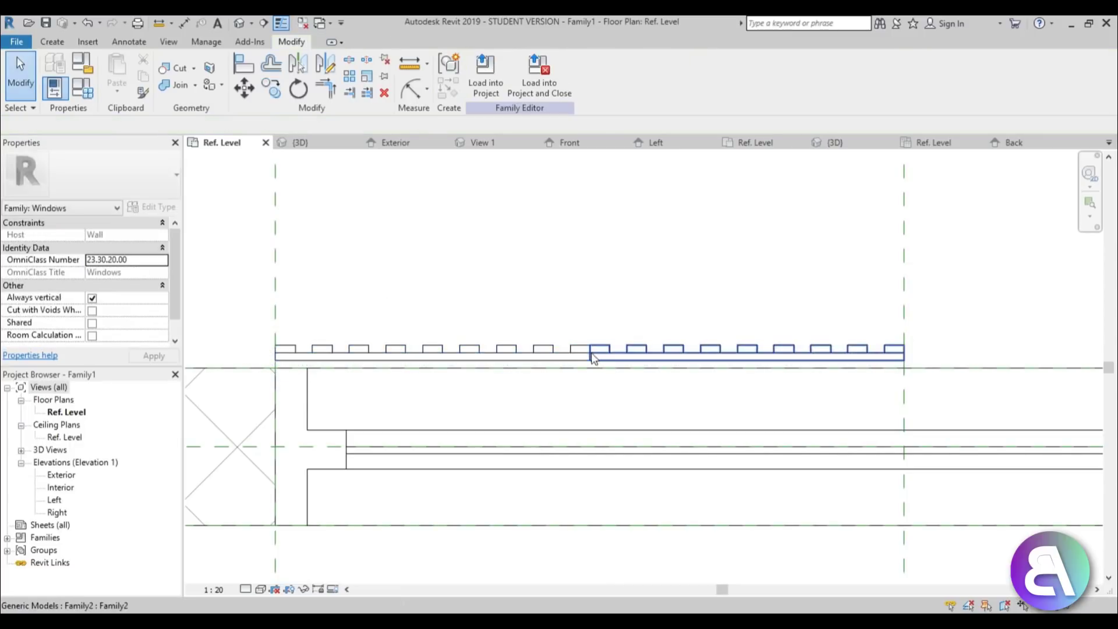
Mirror both slat panels about the centre reference plane to cover the other half of the window.
{"action": "scroll", "coordinate": [556, 342], "scroll_direction": "down", "scroll_amount": 3}
{"action": "middle_click_drag", "start_coordinate": [556, 342], "coordinate": [347, 325]}
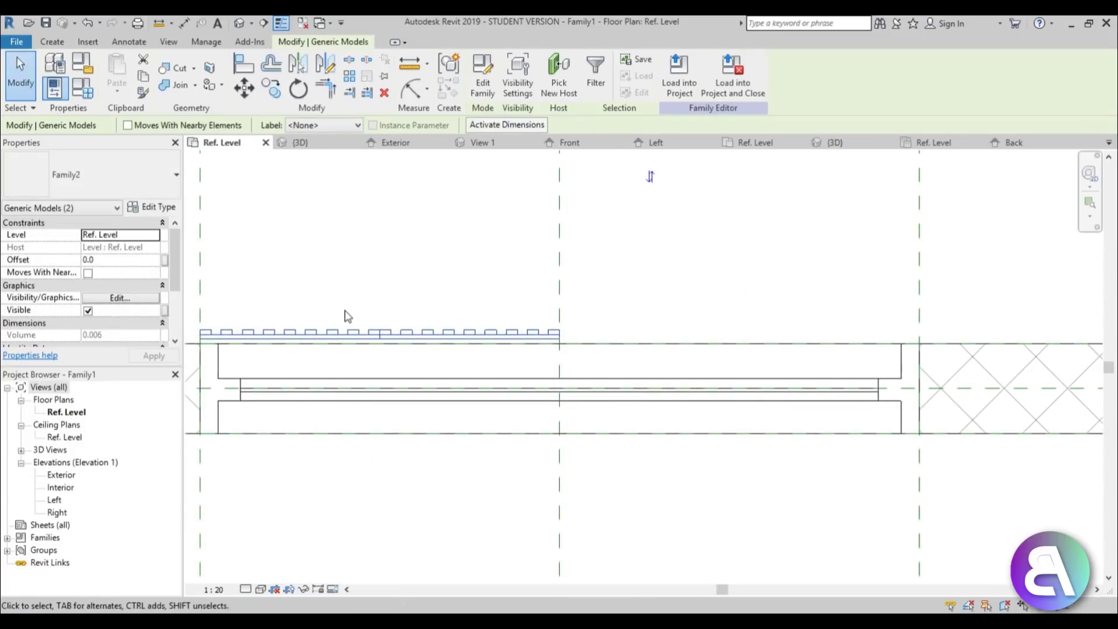
{"action": "key", "text": "m"}
{"action": "key", "text": "m"}
{"action": "left_click", "coordinate": [556, 296]}
{"action": "scroll", "coordinate": [539, 287], "scroll_direction": "down", "scroll_amount": 2}
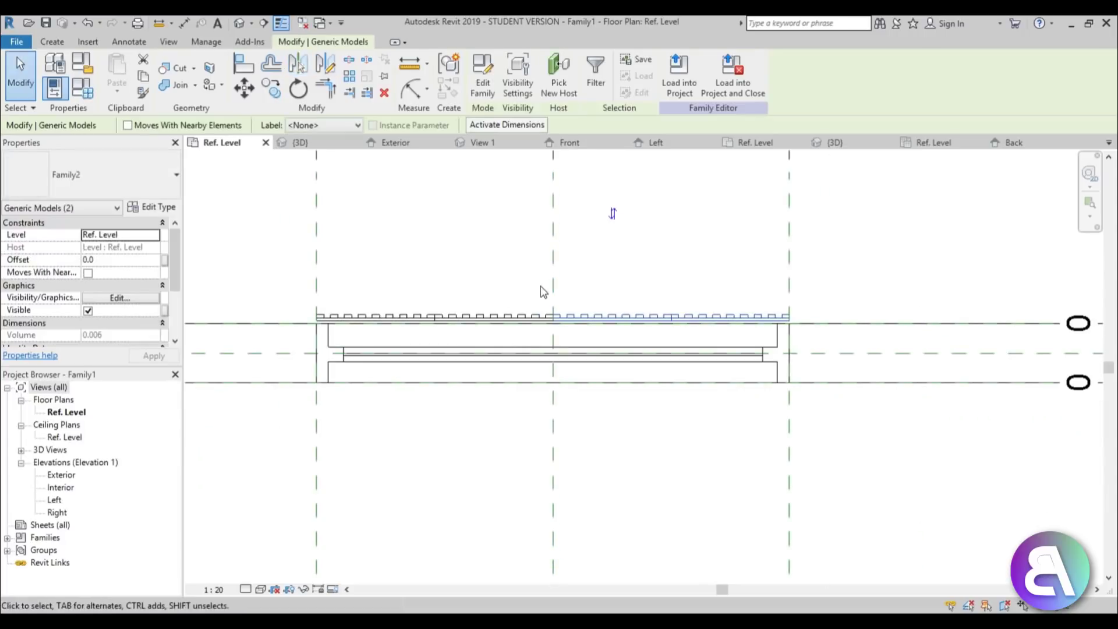
{"action": "key", "text": "Escape"}
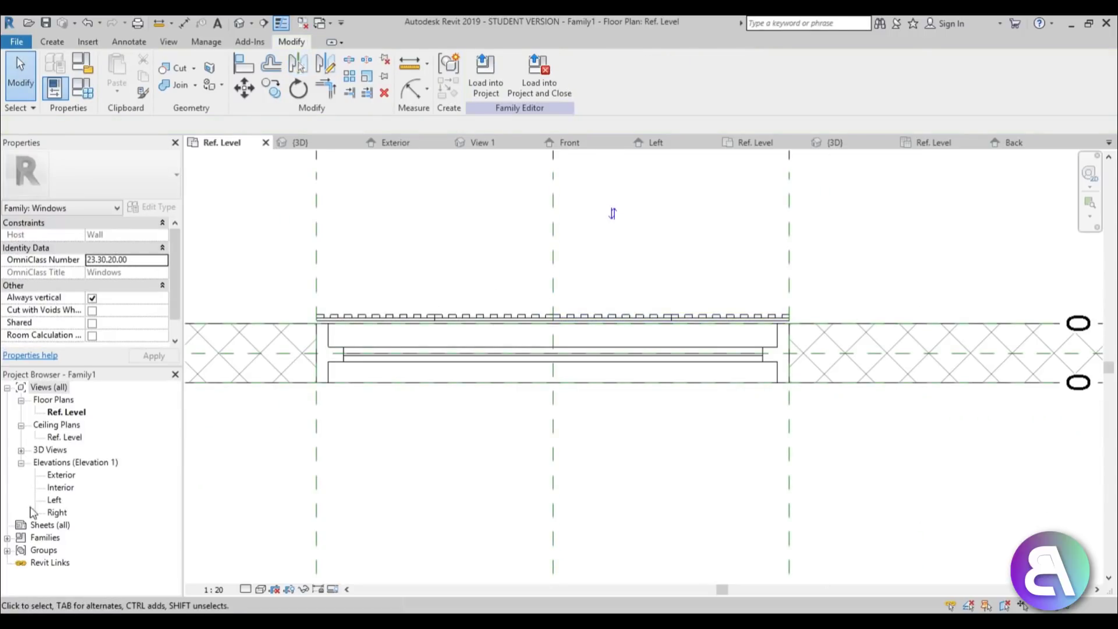
Open the Exterior elevation and check the slat panels' height against the window frame and sill.
{"action": "double_click", "coordinate": [62, 475]}
{"action": "scroll", "coordinate": [484, 287], "scroll_direction": "down", "scroll_amount": 3}
{"action": "scroll", "coordinate": [466, 372], "scroll_direction": "up", "scroll_amount": 4}
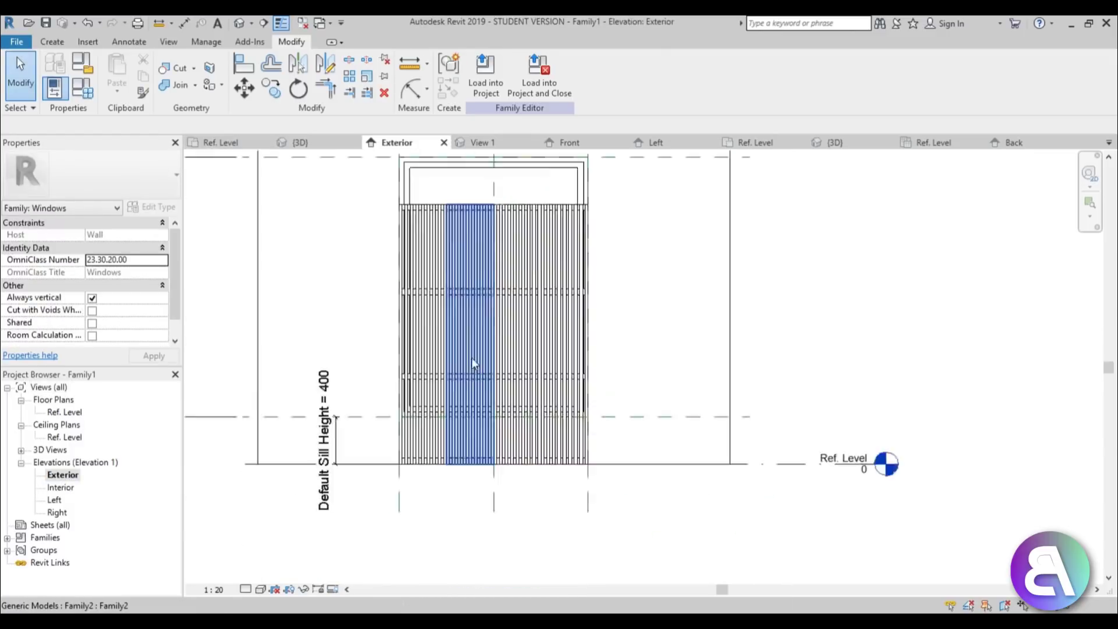
Move all four slat panels up from the reference level to the sill reference plane, an offset of 400.
{"action": "left_click", "coordinate": [424, 469]}
{"action": "left_click", "coordinate": [474, 461], "text": "ctrl"}
{"action": "left_click", "coordinate": [529, 464], "text": "ctrl"}
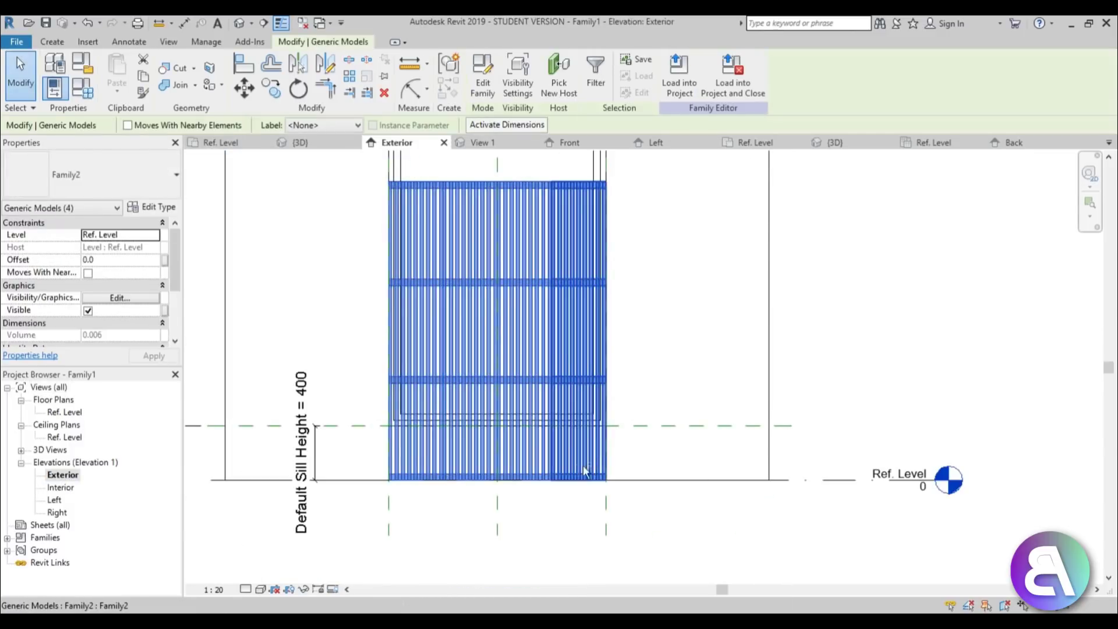
{"action": "left_click", "coordinate": [589, 469], "text": "ctrl"}
{"action": "left_click", "coordinate": [244, 87]}
{"action": "scroll", "coordinate": [363, 483], "scroll_direction": "up", "scroll_amount": 2}
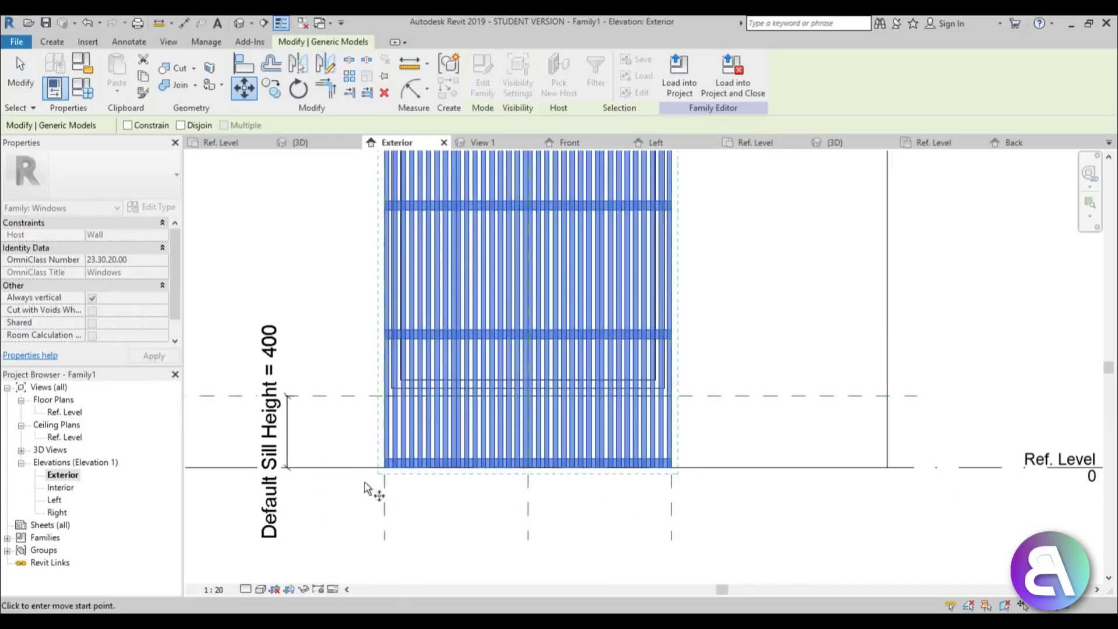
{"action": "left_click", "coordinate": [352, 477]}
{"action": "left_click", "coordinate": [420, 396]}
{"action": "scroll", "coordinate": [384, 449], "scroll_direction": "down", "scroll_amount": 3}
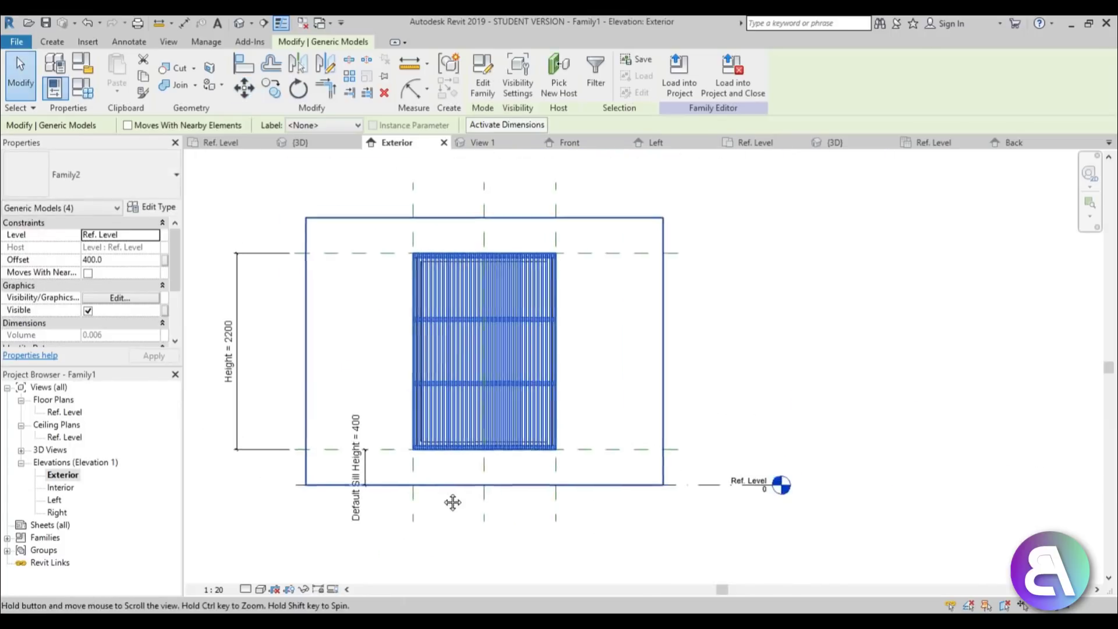
{"action": "scroll", "coordinate": [528, 309], "scroll_direction": "up", "scroll_amount": 3}
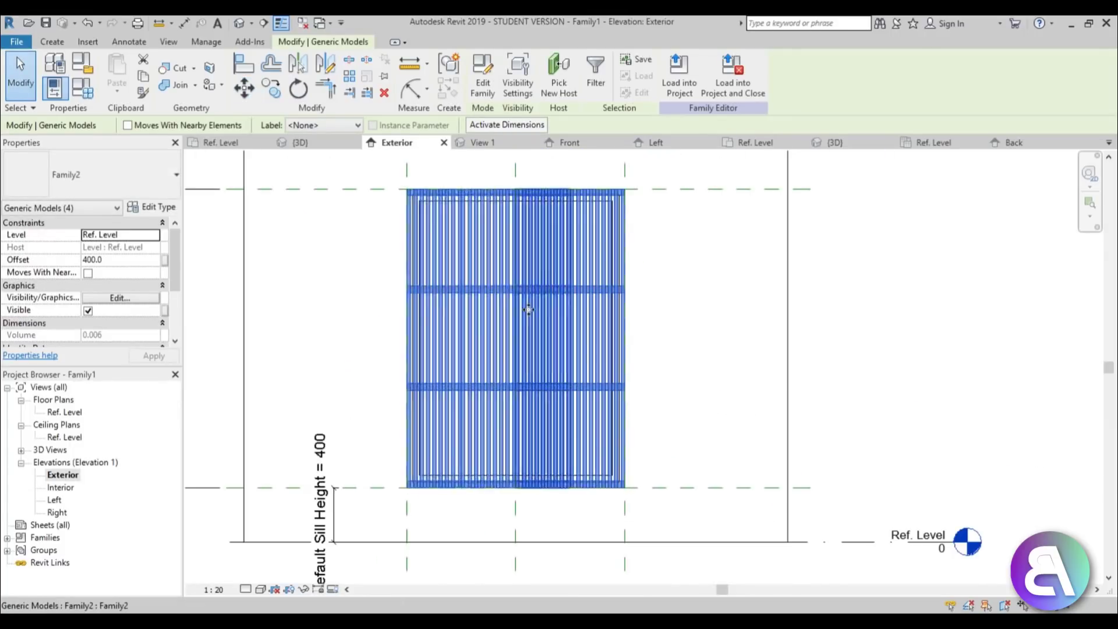
In the 3D view, link the visibility of all four slat panels to a new family type parameter named Closed.
{"action": "left_click", "coordinate": [238, 23]}
{"action": "middle_click_drag", "start_coordinate": [641, 292], "coordinate": [698, 393], "text": "shift"}
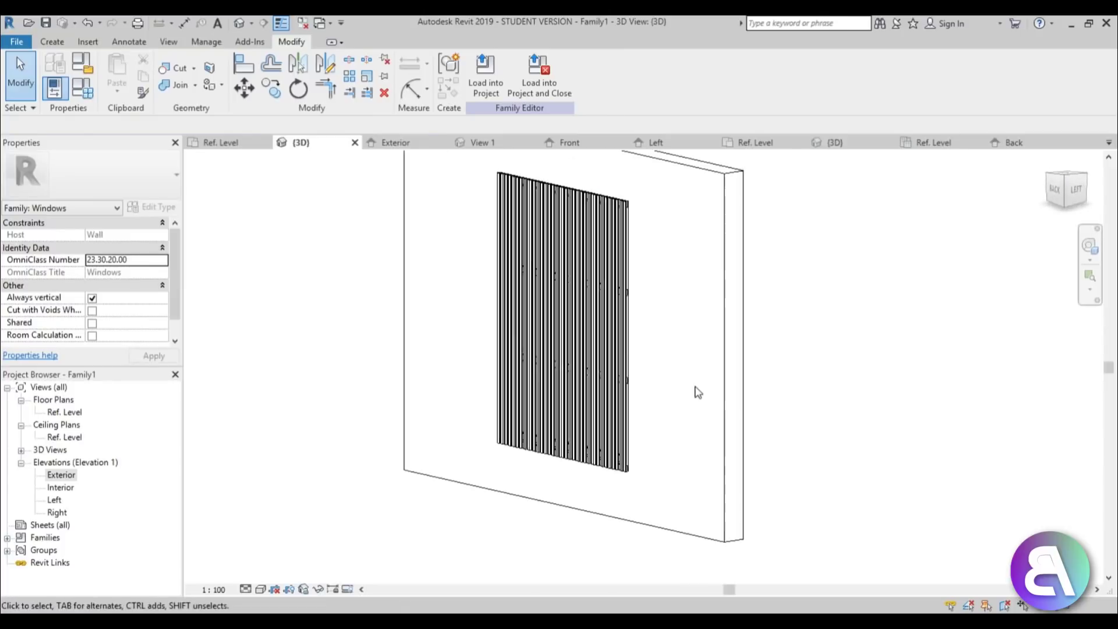
{"action": "left_click", "coordinate": [588, 404]}
{"action": "left_click", "coordinate": [560, 406], "text": "ctrl"}
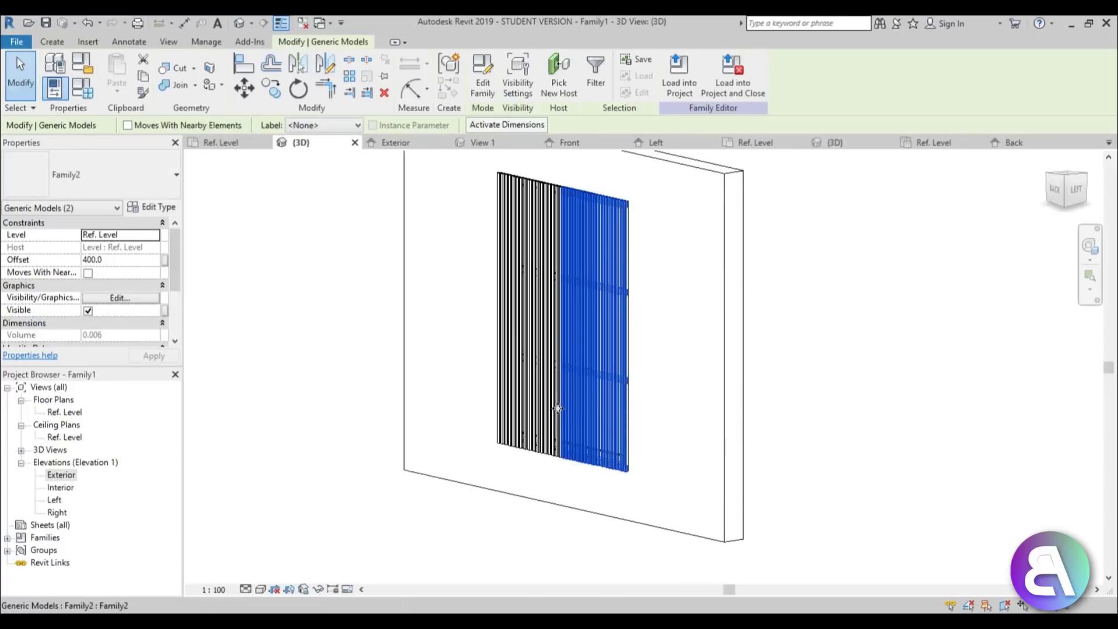
{"action": "left_click", "coordinate": [546, 406], "text": "ctrl"}
{"action": "left_click", "coordinate": [511, 403], "text": "ctrl"}
{"action": "middle_click_drag", "start_coordinate": [511, 403], "coordinate": [646, 402], "text": "shift"}
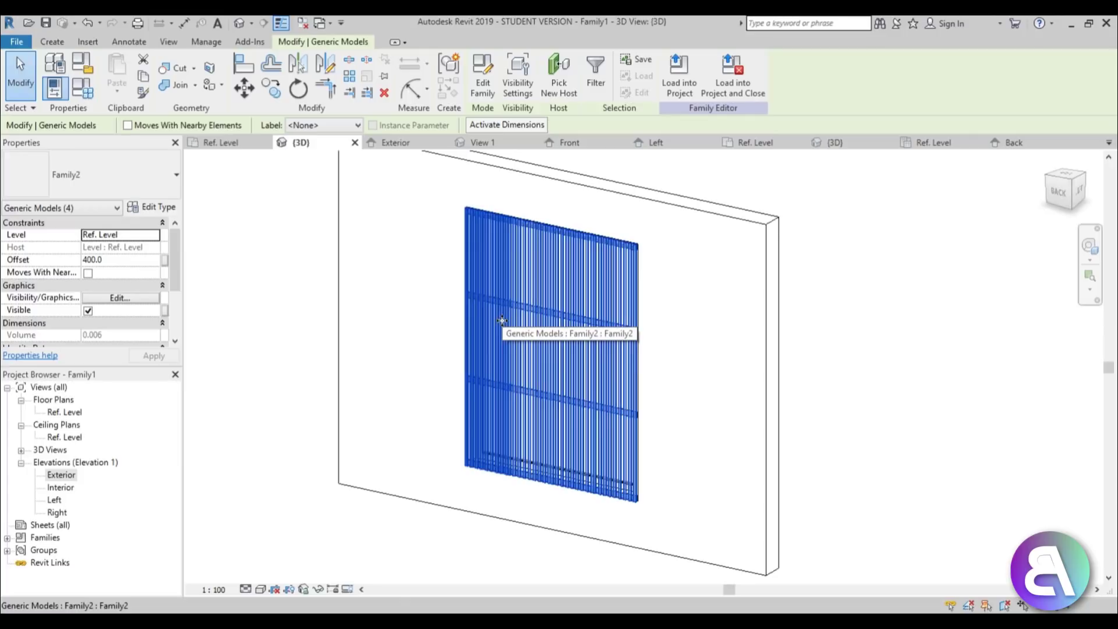
{"action": "left_click", "coordinate": [166, 314]}
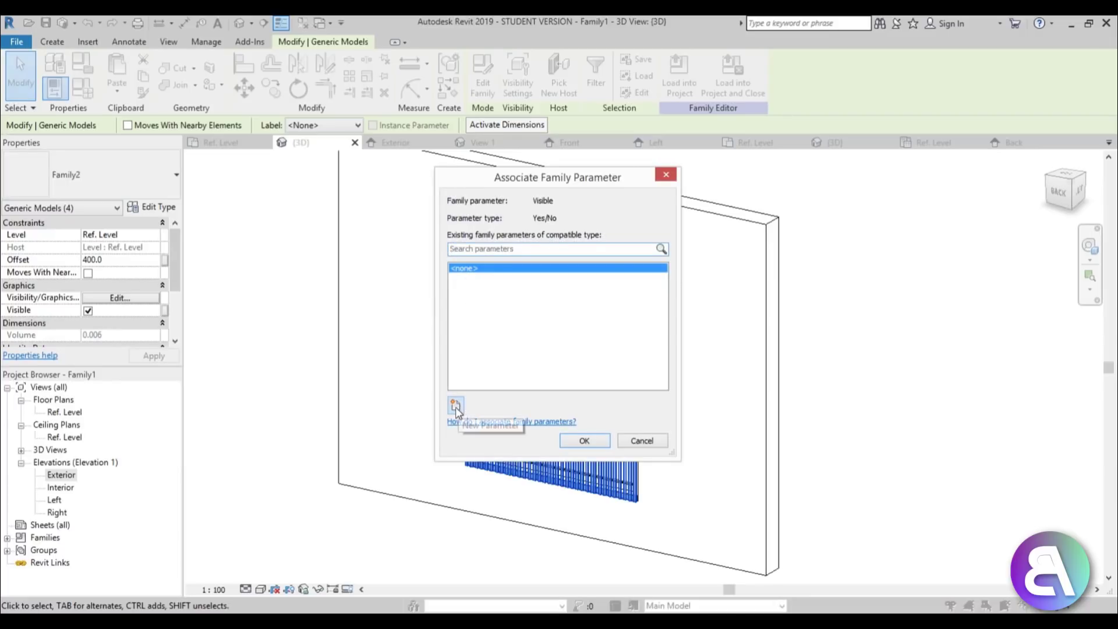
{"action": "left_click", "coordinate": [455, 405]}
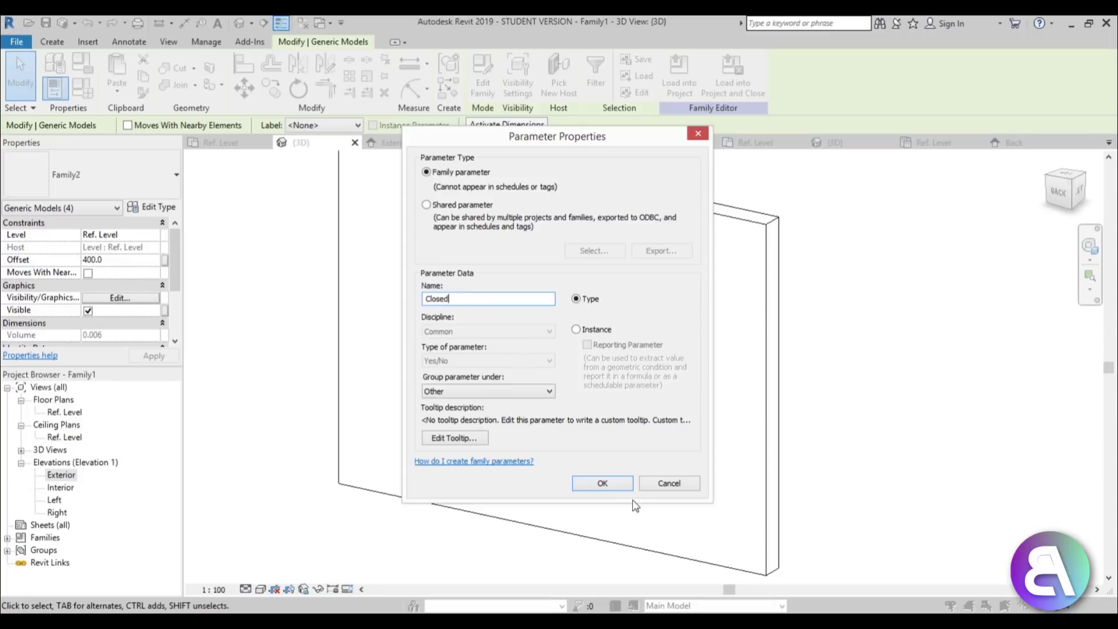
{"action": "left_click", "coordinate": [618, 484]}
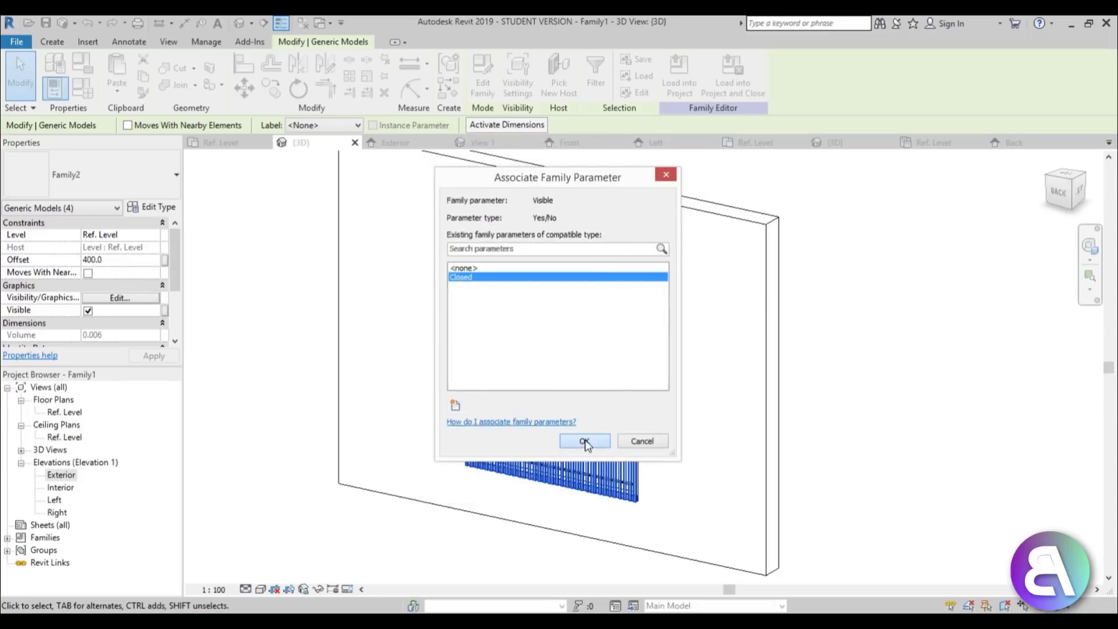
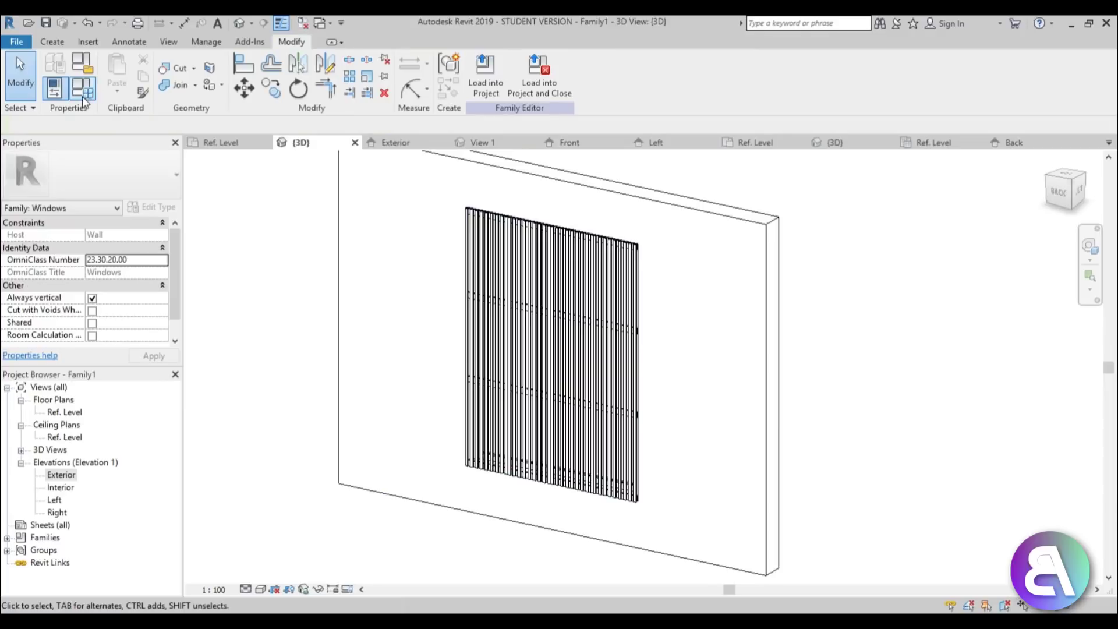
Switch off the Closed parameter in the window's family types.
{"action": "left_click", "coordinate": [83, 95]}
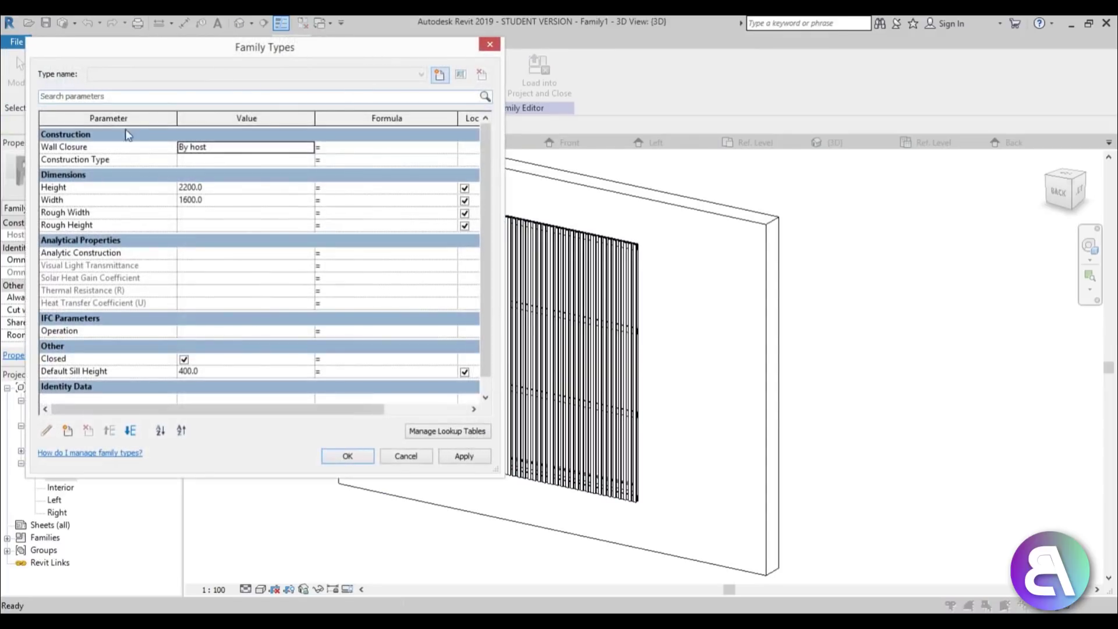
{"action": "scroll", "coordinate": [485, 274], "scroll_direction": "down", "scroll_amount": 1}
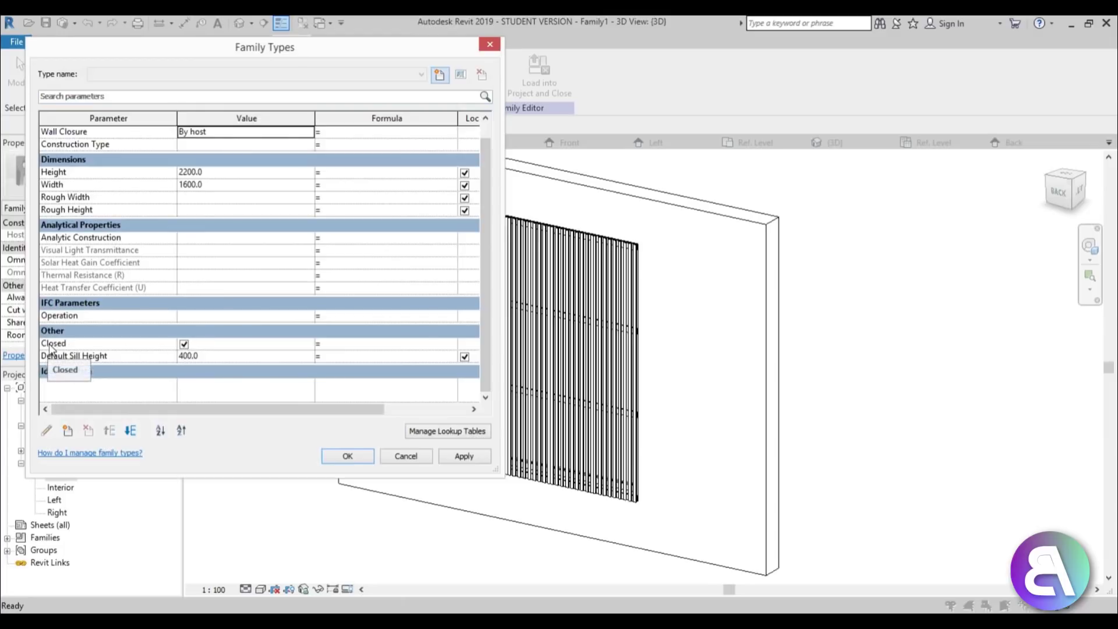
{"action": "left_click", "coordinate": [184, 344]}
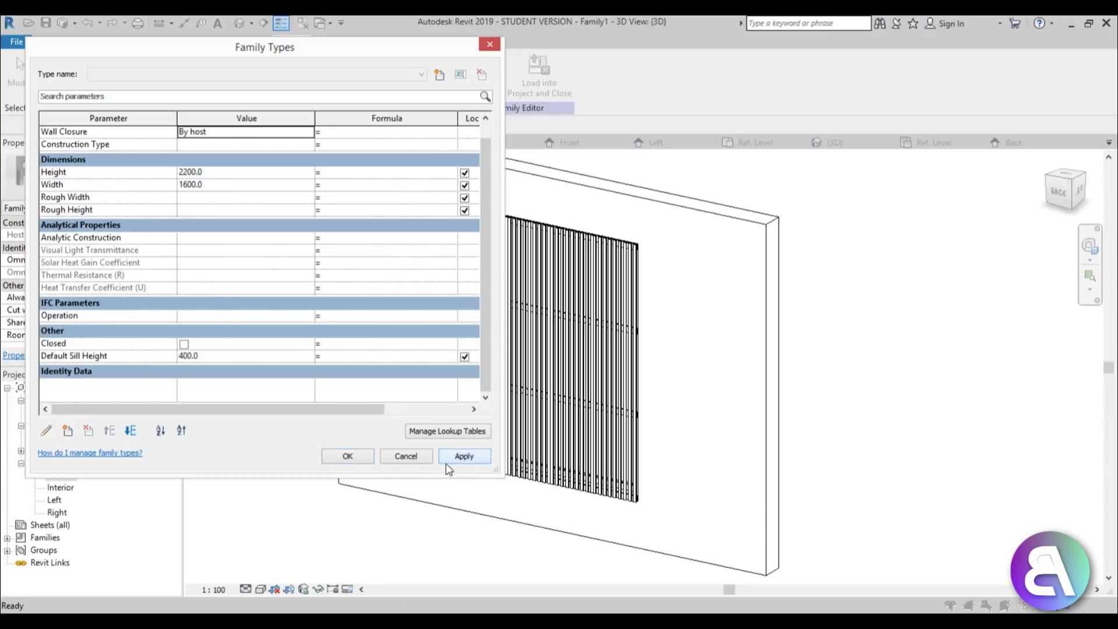
{"action": "left_click", "coordinate": [348, 456]}
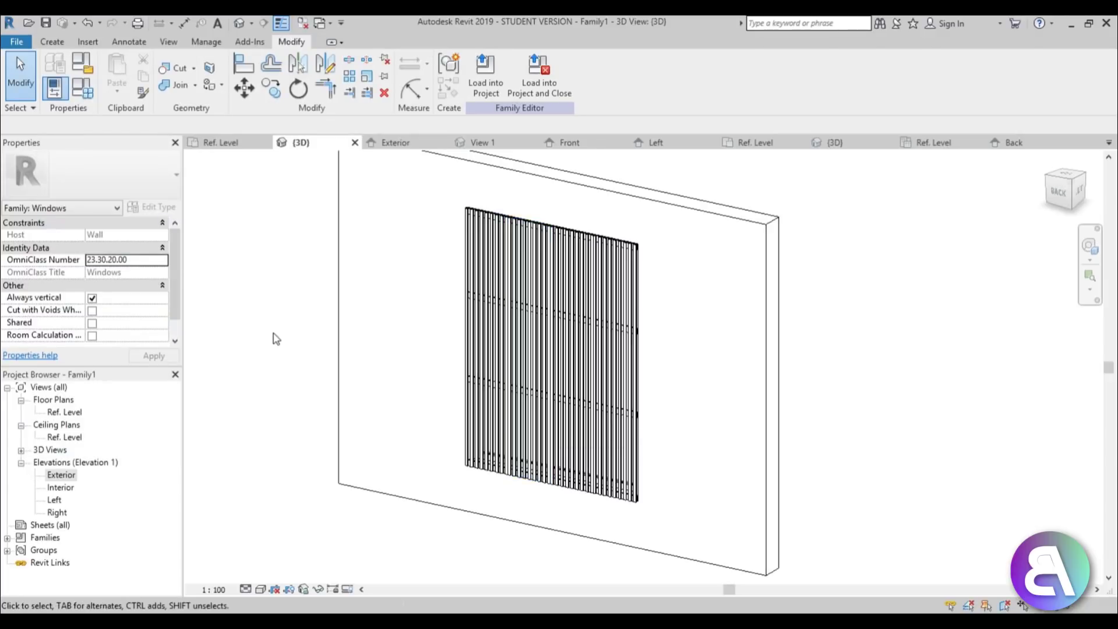
In the Ref. Level plan, place another slat panel outside the closed shutters, slats facing outward and one end on the left reference plane.
{"action": "double_click", "coordinate": [64, 411]}
{"action": "left_click", "coordinate": [405, 328]}
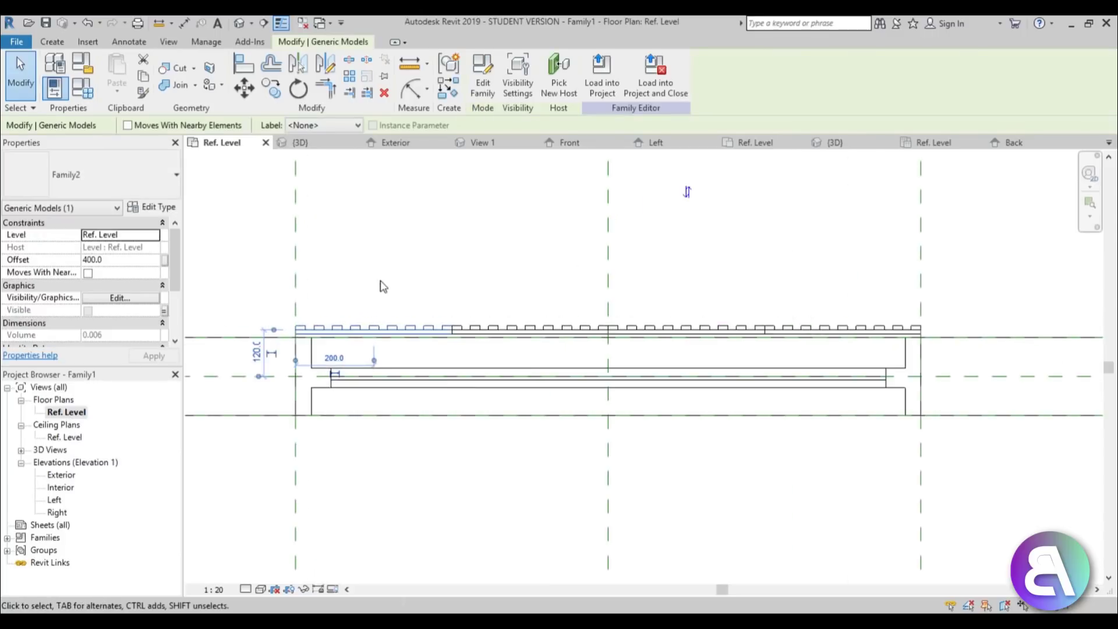
{"action": "key", "text": "c"}
{"action": "key", "text": "s"}
{"action": "key", "text": "space"}
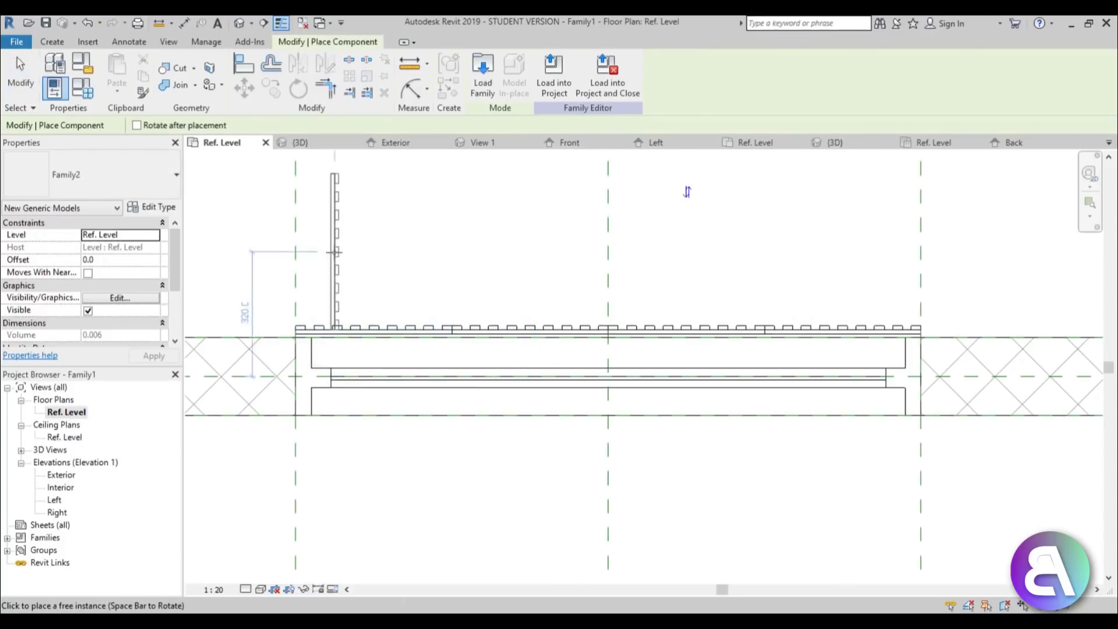
{"action": "key", "text": "space"}
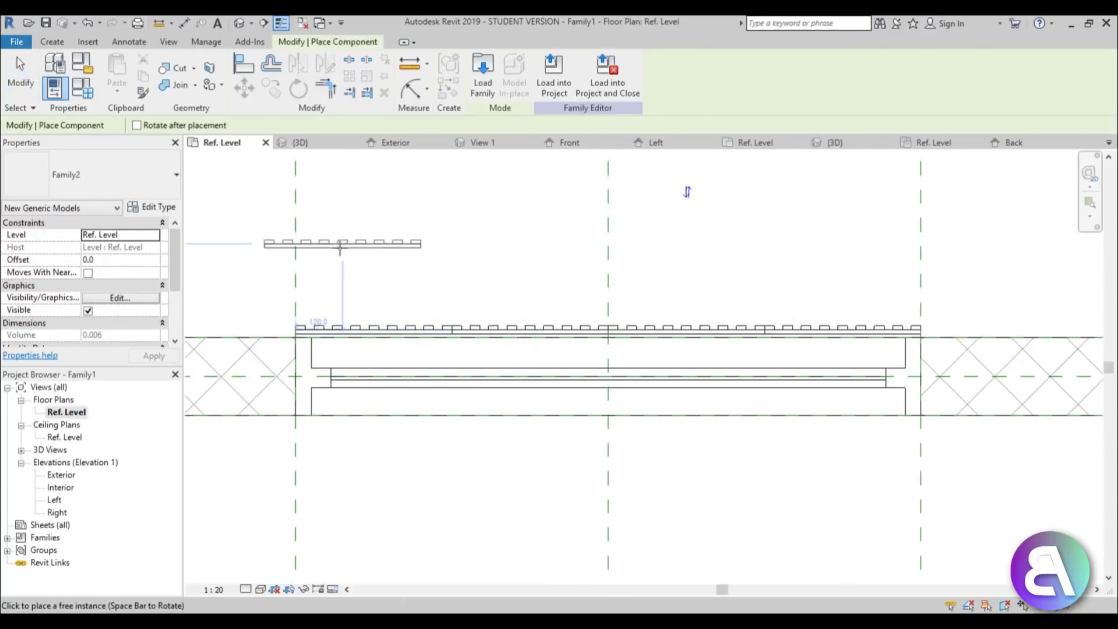
{"action": "left_click", "coordinate": [373, 287]}
{"action": "key", "text": "Escape"}
{"action": "key", "text": "Escape"}
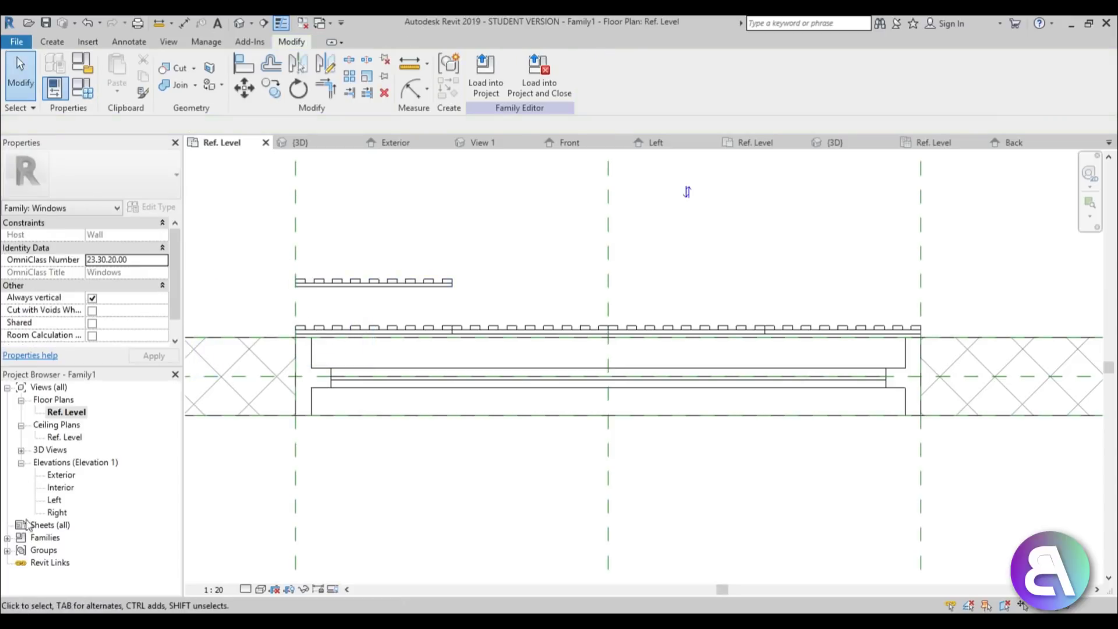
In the Left elevation, move the new slat panel up from the reference level to the sill plane, an offset of 400.
{"action": "double_click", "coordinate": [68, 475]}
{"action": "double_click", "coordinate": [54, 500]}
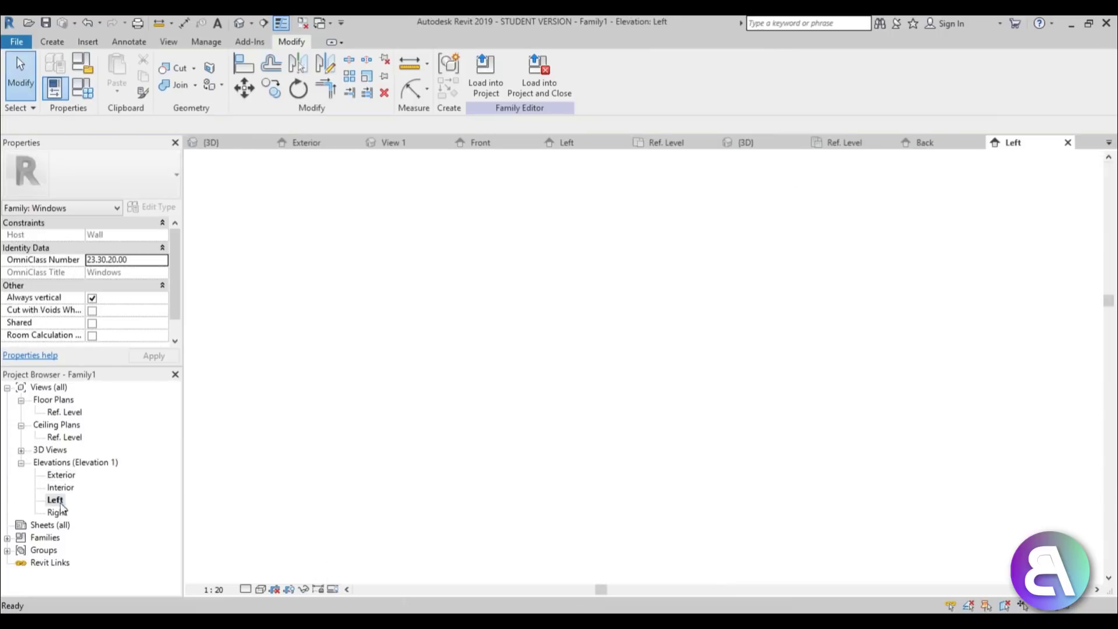
{"action": "scroll", "coordinate": [559, 431], "scroll_direction": "up", "scroll_amount": 3}
{"action": "left_click", "coordinate": [605, 461]}
{"action": "middle_click_drag", "start_coordinate": [597, 461], "coordinate": [453, 296]}
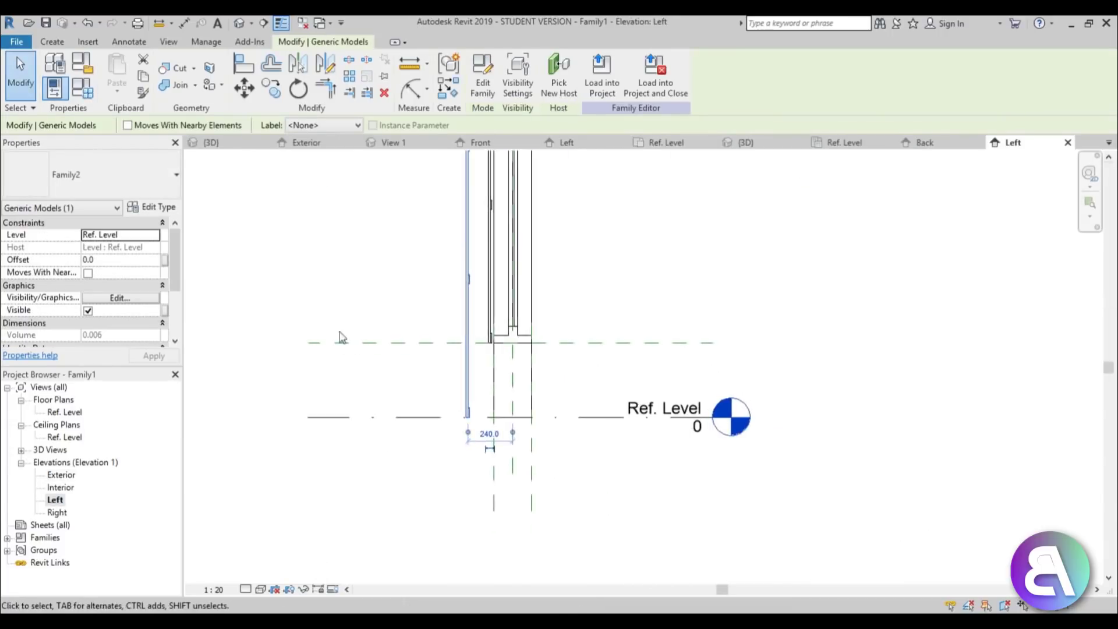
{"action": "scroll", "coordinate": [372, 377], "scroll_direction": "up", "scroll_amount": 1}
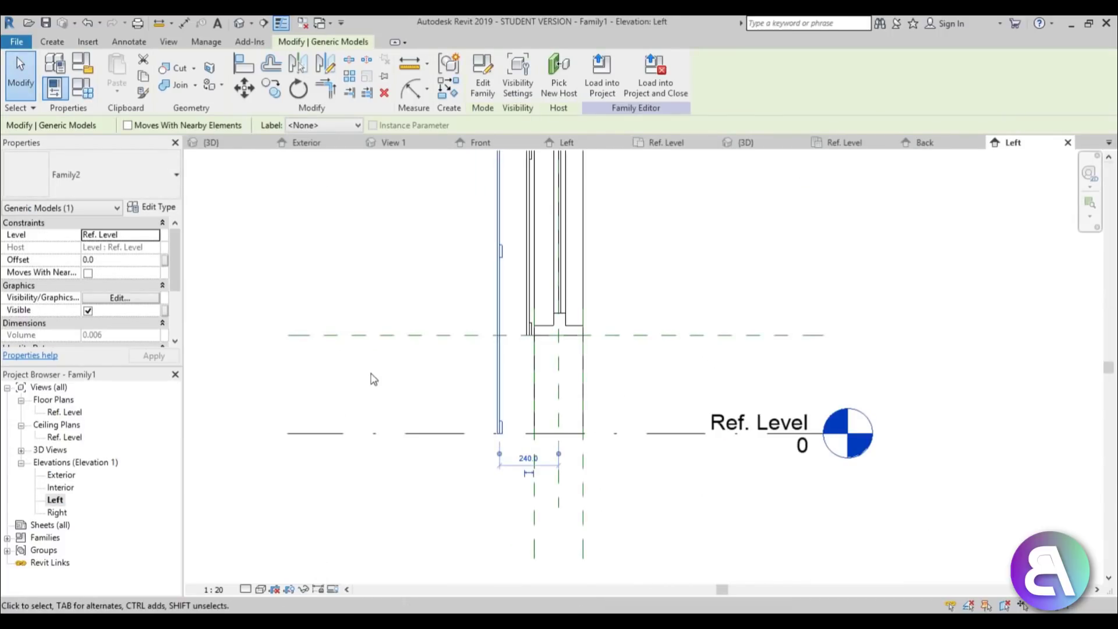
{"action": "key", "text": "m"}
{"action": "key", "text": "v"}
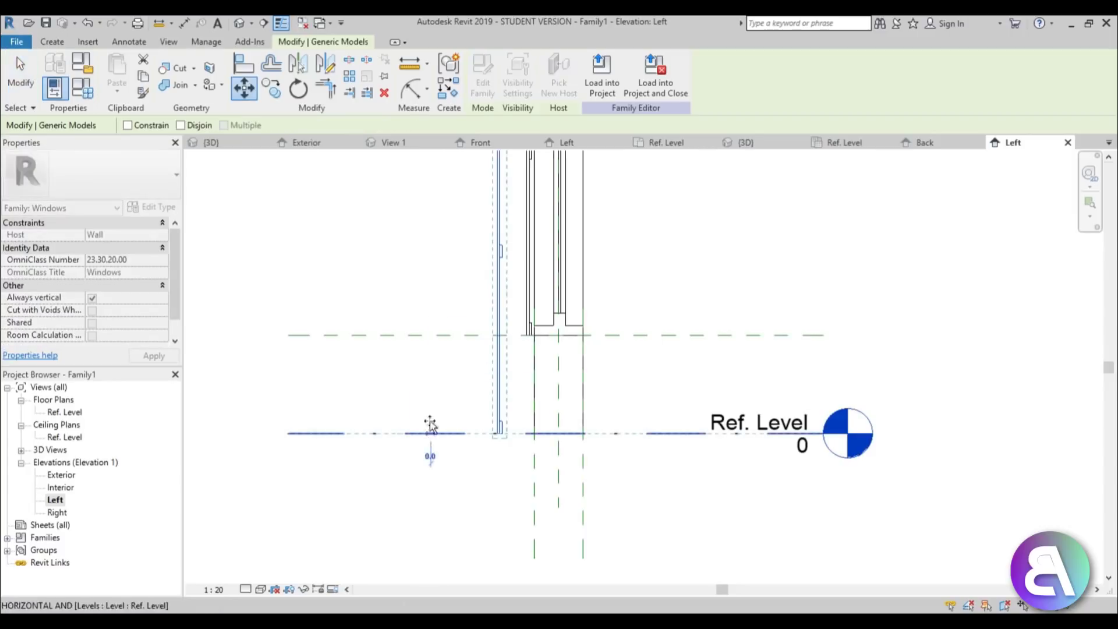
{"action": "left_click", "coordinate": [429, 342]}
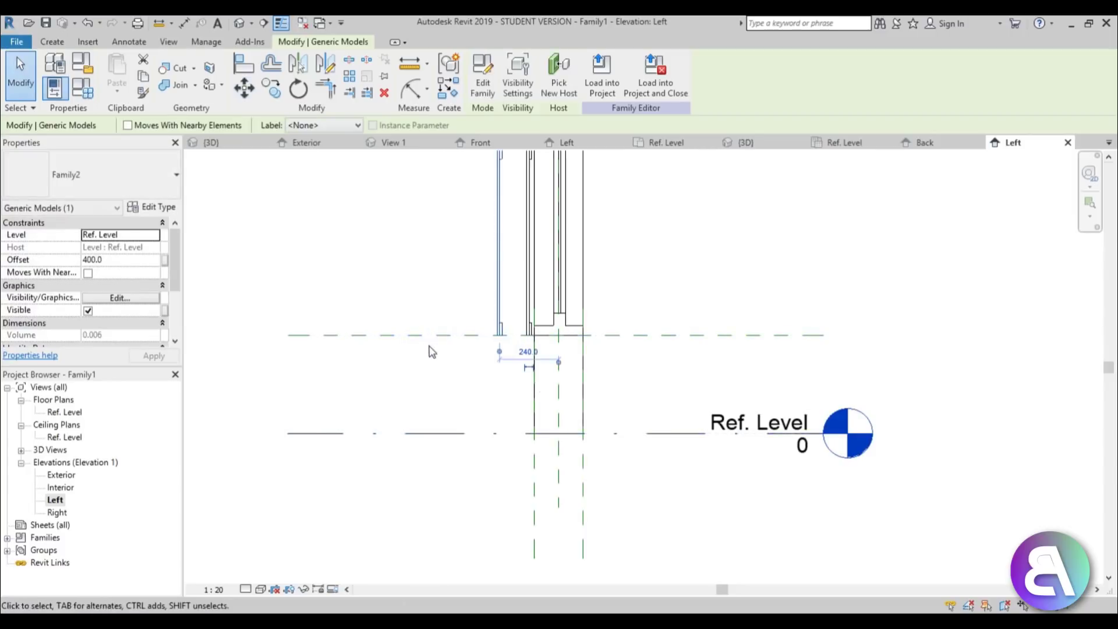
In the Ref. Level plan, rotate the new slat panel about 45 degrees so it angles away from the wall.
{"action": "double_click", "coordinate": [64, 411]}
{"action": "scroll", "coordinate": [302, 314], "scroll_direction": "up", "scroll_amount": 2}
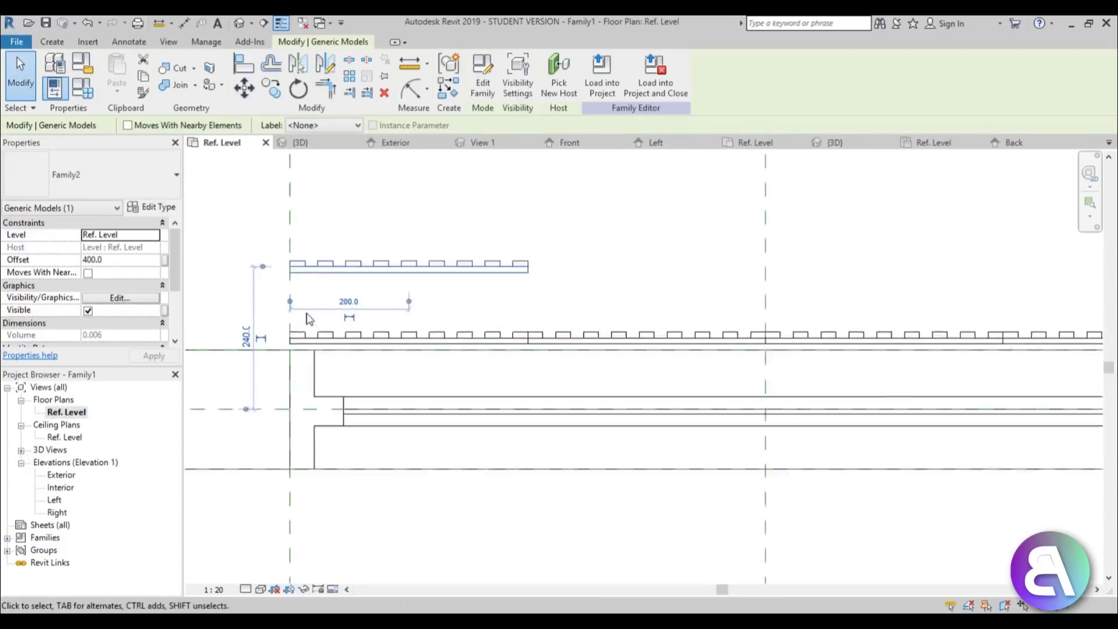
{"action": "left_click", "coordinate": [300, 93]}
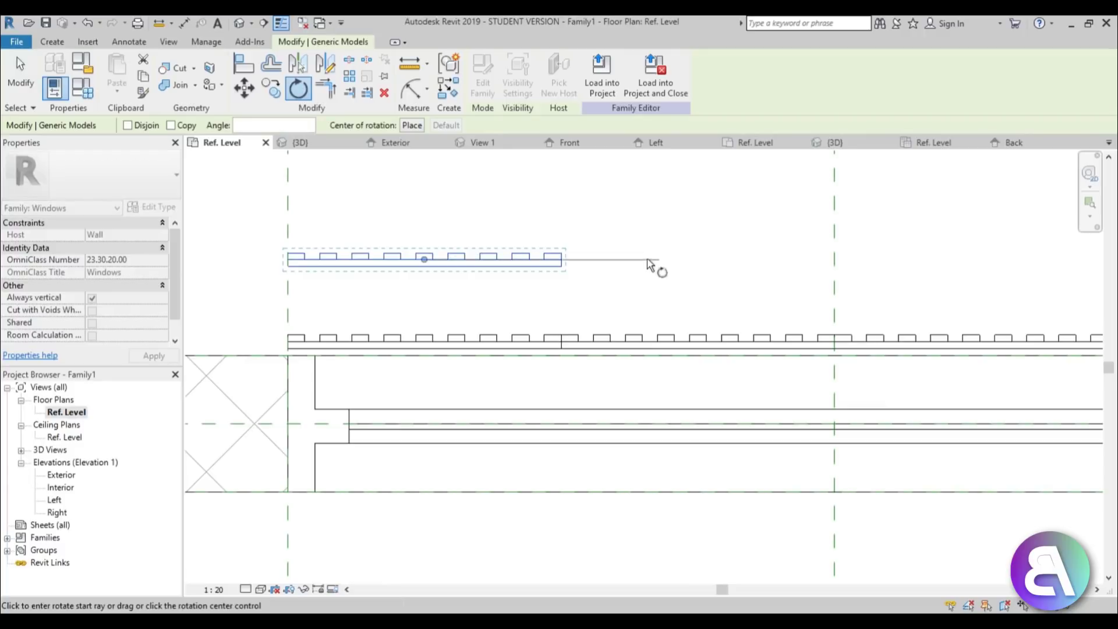
{"action": "left_click", "coordinate": [701, 273]}
{"action": "left_click", "coordinate": [517, 179]}
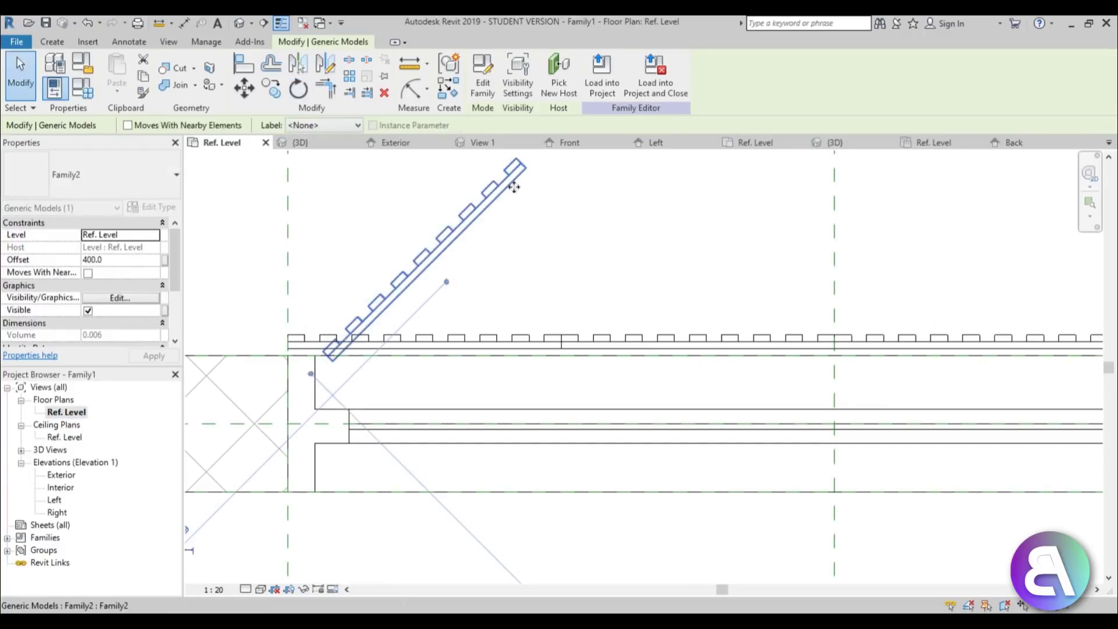
Move the angled slat panel so its lower end sits near the left end of the closed shutters.
{"action": "scroll", "coordinate": [336, 329], "scroll_direction": "up", "scroll_amount": 3}
{"action": "left_click_drag", "start_coordinate": [356, 326], "coordinate": [290, 311]}
{"action": "scroll", "coordinate": [221, 396], "scroll_direction": "up", "scroll_amount": 5}
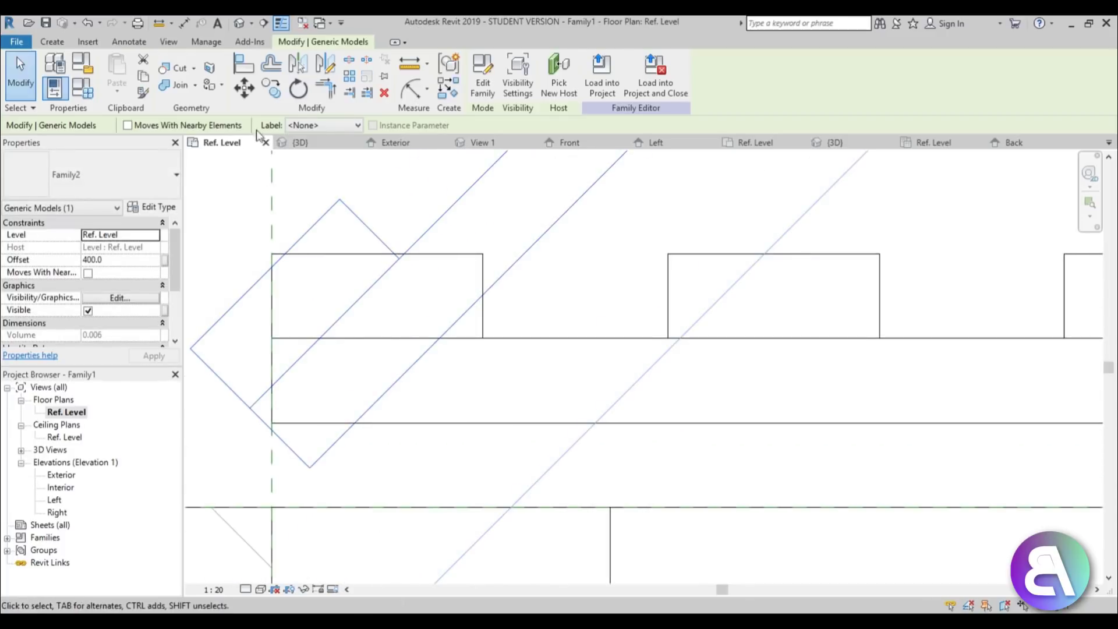
{"action": "key", "text": "m"}
{"action": "key", "text": "v"}
{"action": "left_click", "coordinate": [250, 408]}
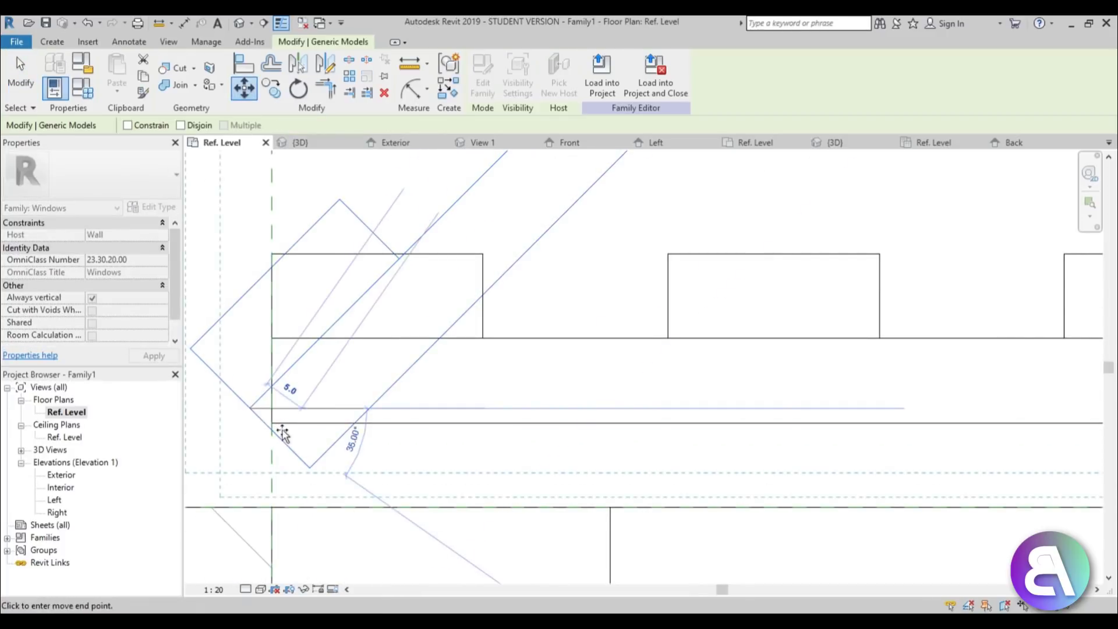
{"action": "left_click", "coordinate": [277, 431]}
{"action": "scroll", "coordinate": [312, 454], "scroll_direction": "down", "scroll_amount": 5}
{"action": "scroll", "coordinate": [309, 452], "scroll_direction": "up", "scroll_amount": 4}
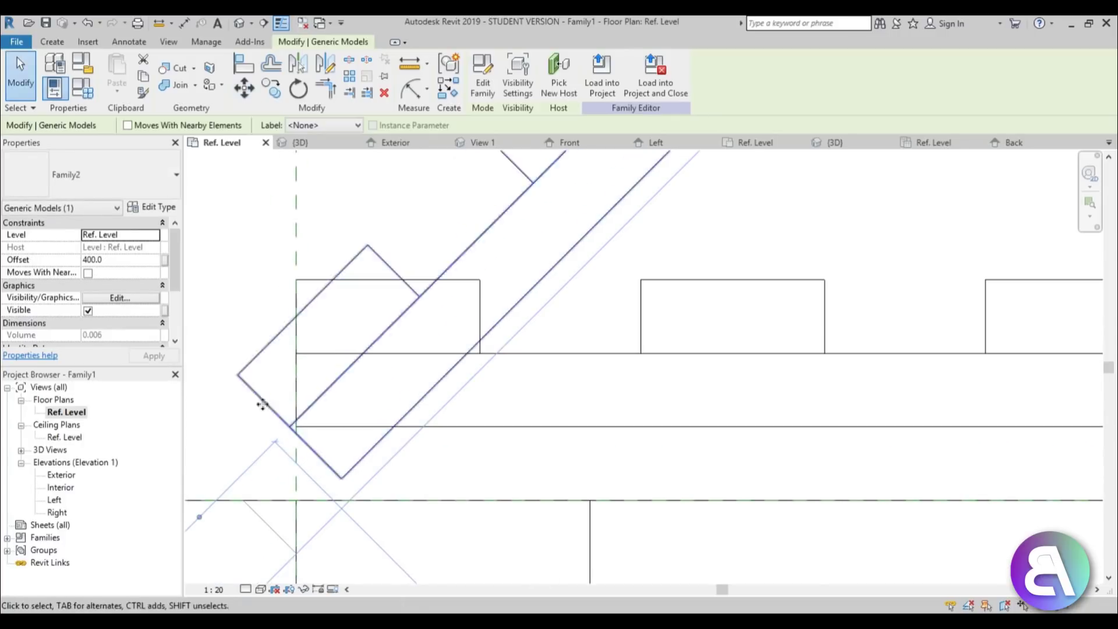
Snap the endpoint on the angled panel's lower edge to the closed panel's inner corner on the left reference plane.
{"action": "scroll", "coordinate": [279, 419], "scroll_direction": "up", "scroll_amount": 4}
{"action": "key", "text": "m"}
{"action": "key", "text": "v"}
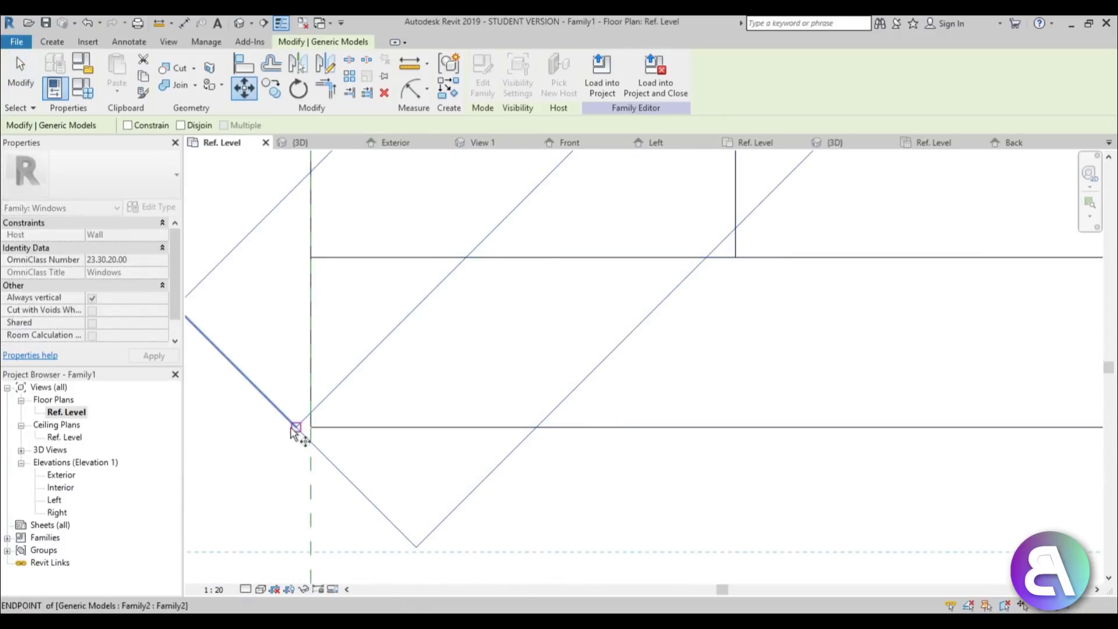
{"action": "left_click", "coordinate": [295, 427]}
{"action": "left_click", "coordinate": [269, 465]}
{"action": "scroll", "coordinate": [307, 439], "scroll_direction": "down", "scroll_amount": 5}
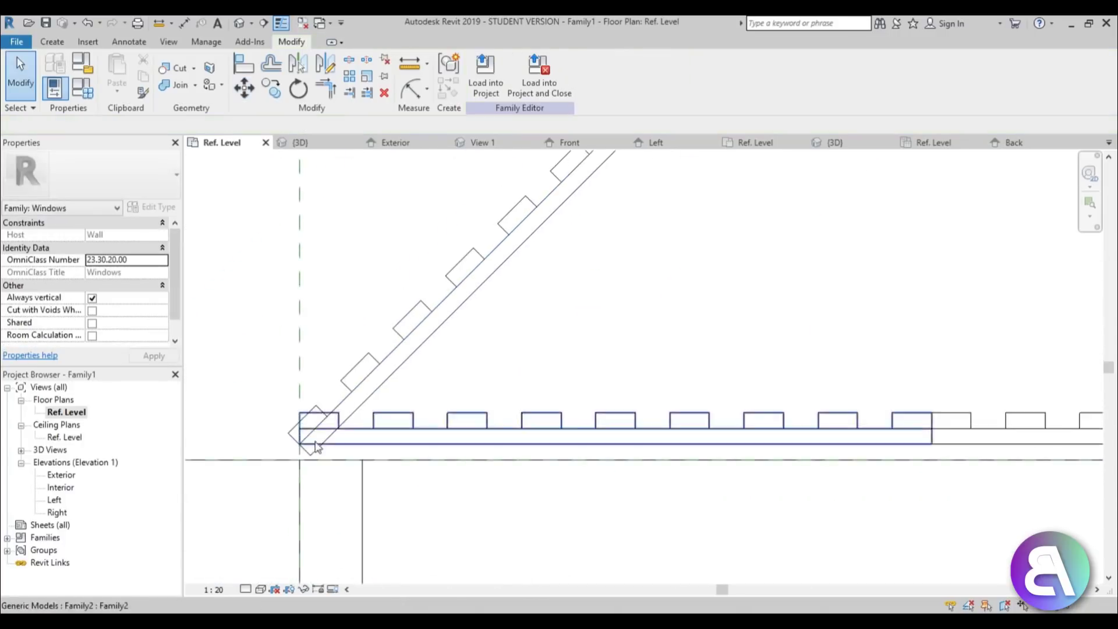
Mirror a copy of the angled slat panel about a vertical axis through its outer corner to form a folded pair.
{"action": "scroll", "coordinate": [433, 381], "scroll_direction": "up", "scroll_amount": 3}
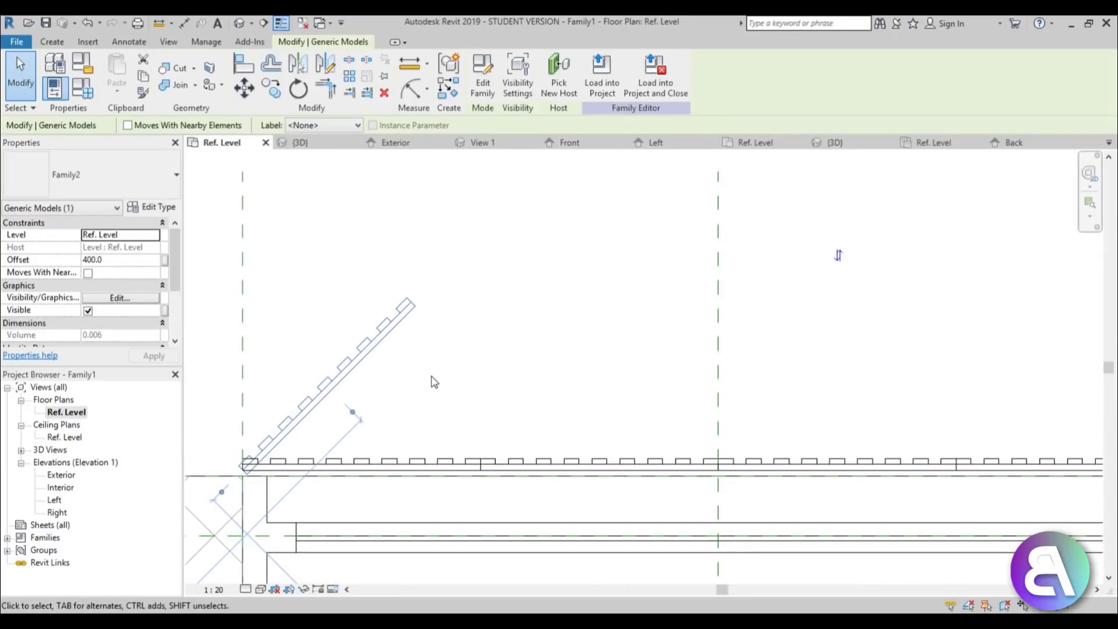
{"action": "key", "text": "d"}
{"action": "key", "text": "m"}
{"action": "scroll", "coordinate": [419, 312], "scroll_direction": "up", "scroll_amount": 3}
{"action": "left_click", "coordinate": [410, 299]}
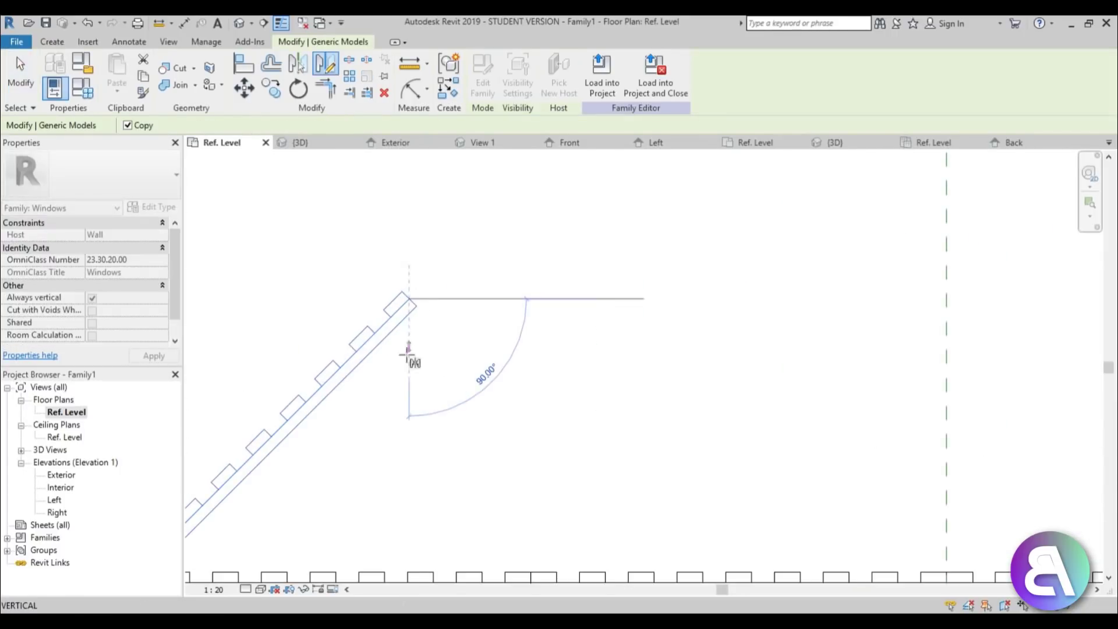
{"action": "left_click", "coordinate": [407, 417]}
{"action": "scroll", "coordinate": [408, 392], "scroll_direction": "down", "scroll_amount": 3}
Mirror a copy of the folded slat panel pair about the window's centre reference plane onto the opposite side.
{"action": "left_click_drag", "start_coordinate": [489, 378], "coordinate": [352, 357]}
{"action": "middle_click_drag", "start_coordinate": [449, 362], "coordinate": [308, 305]}
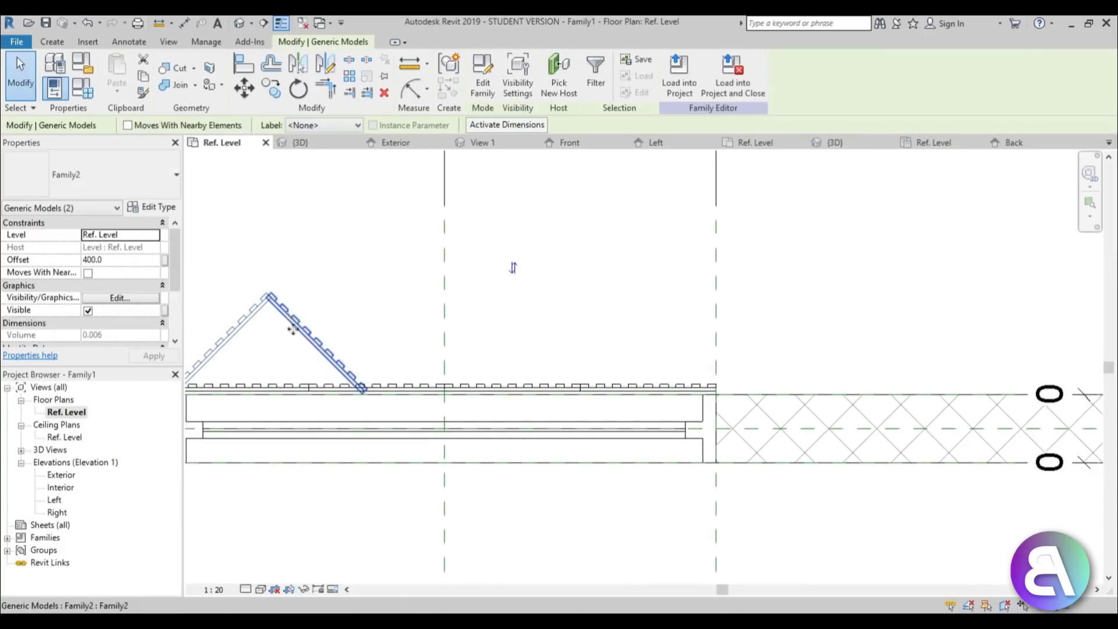
{"action": "key", "text": "m"}
{"action": "left_click", "coordinate": [444, 343]}
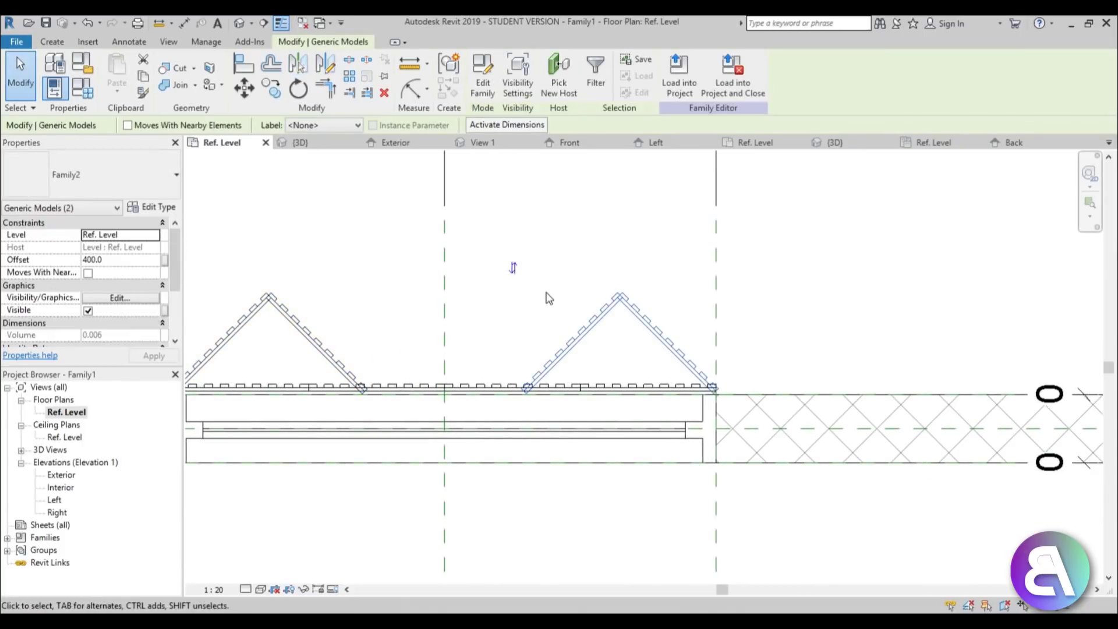
{"action": "left_click", "coordinate": [547, 313]}
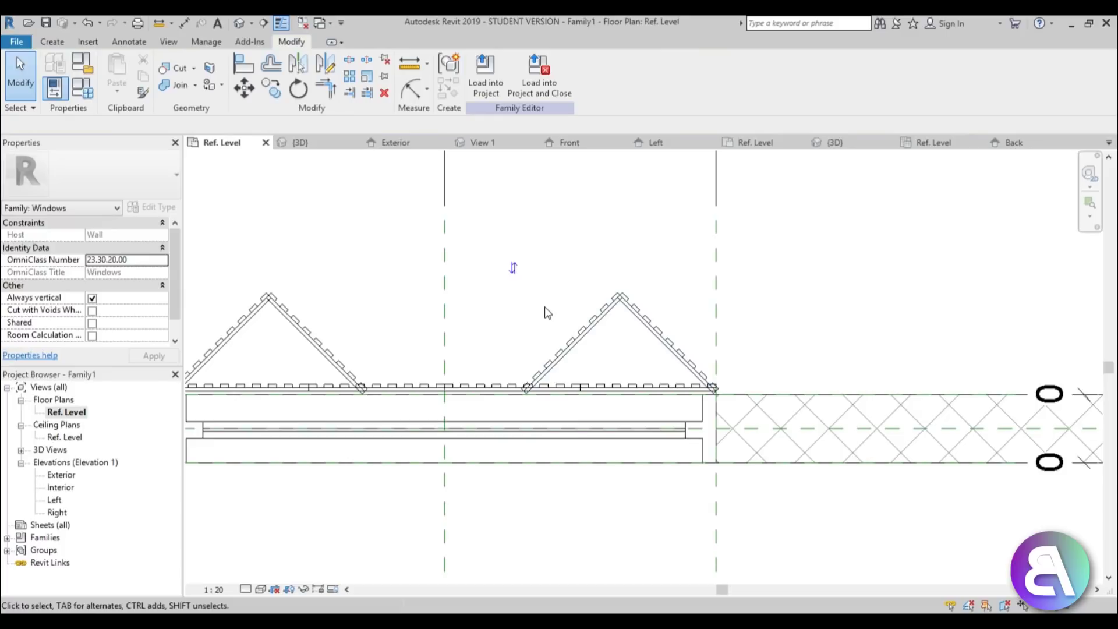
Associate the visibility of all four angled slat panels with a new type-based family parameter named "half open".
{"action": "scroll", "coordinate": [362, 341], "scroll_direction": "down", "scroll_amount": 2}
{"action": "left_click_drag", "start_coordinate": [327, 295], "coordinate": [257, 307]}
{"action": "left_click_drag", "start_coordinate": [589, 295], "coordinate": [525, 319], "text": "ctrl"}
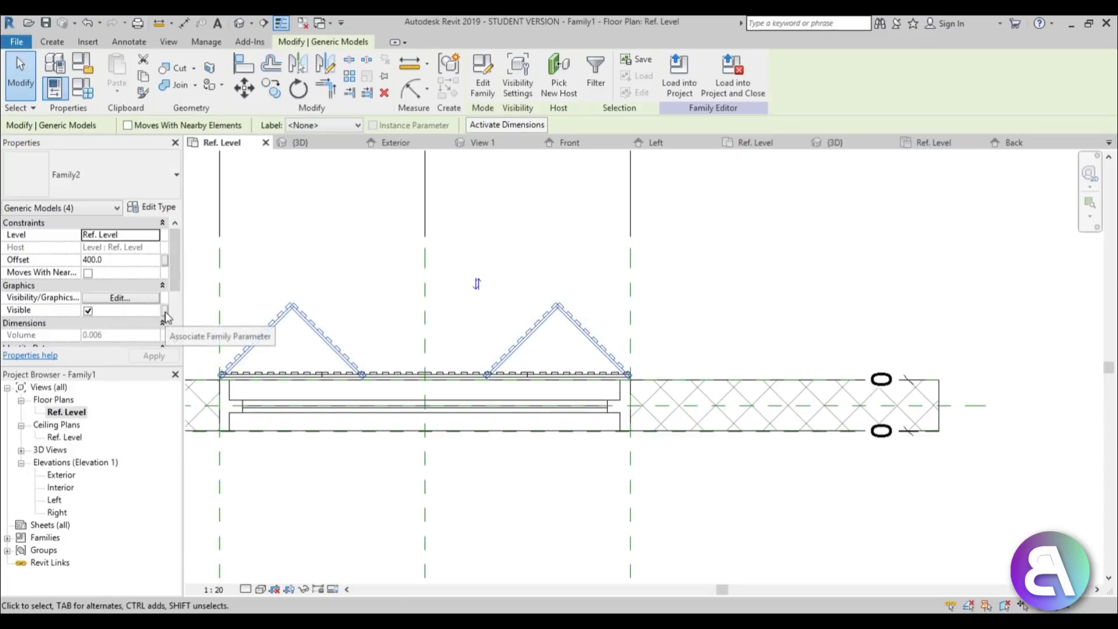
{"action": "left_click", "coordinate": [164, 311]}
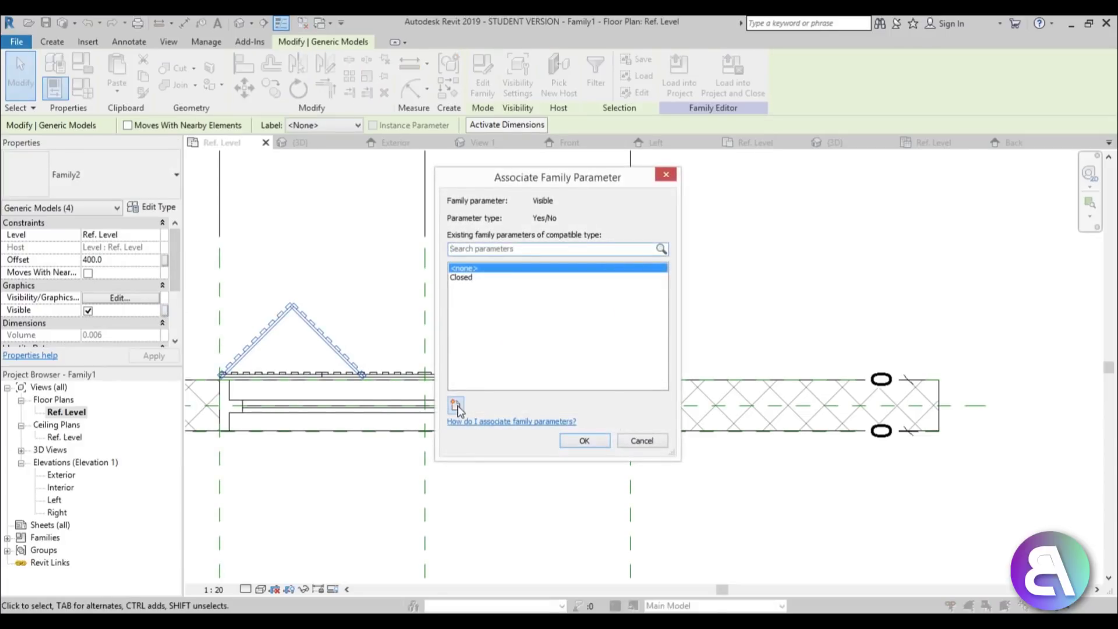
{"action": "left_click", "coordinate": [455, 404]}
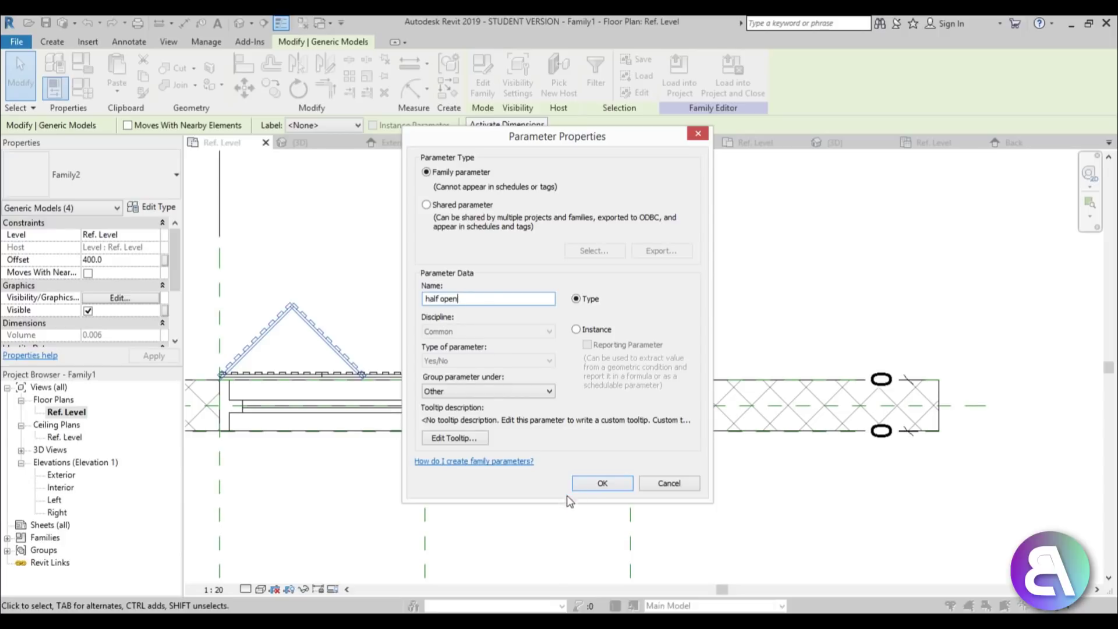
{"action": "left_click", "coordinate": [601, 483]}
{"action": "left_click", "coordinate": [598, 437]}
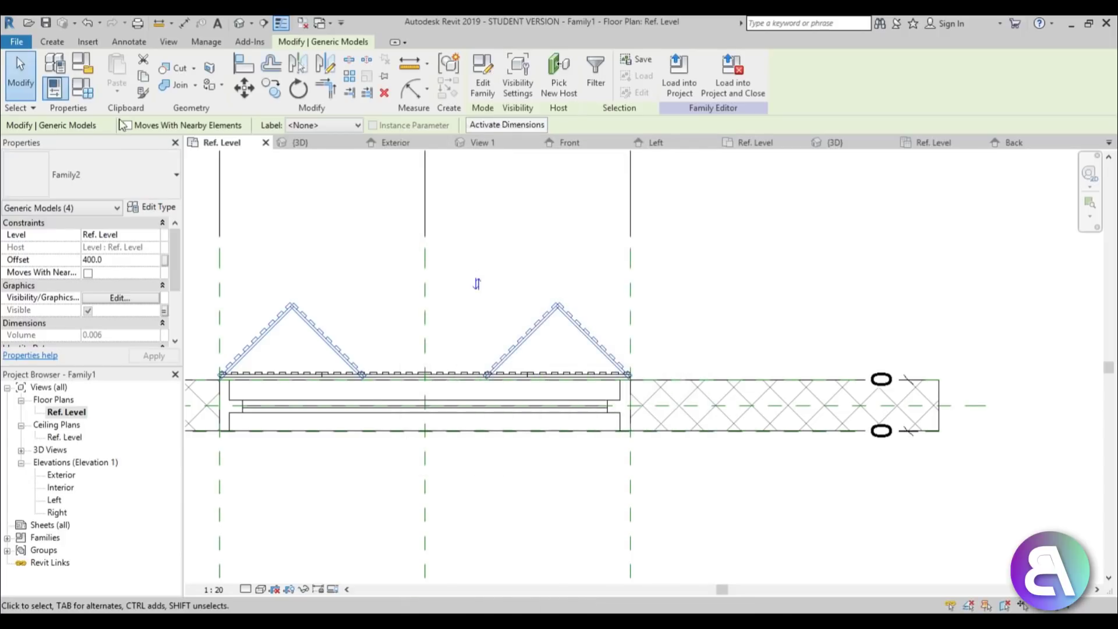
Turn off the half open parameter in the family types and apply the change.
{"action": "left_click", "coordinate": [82, 87]}
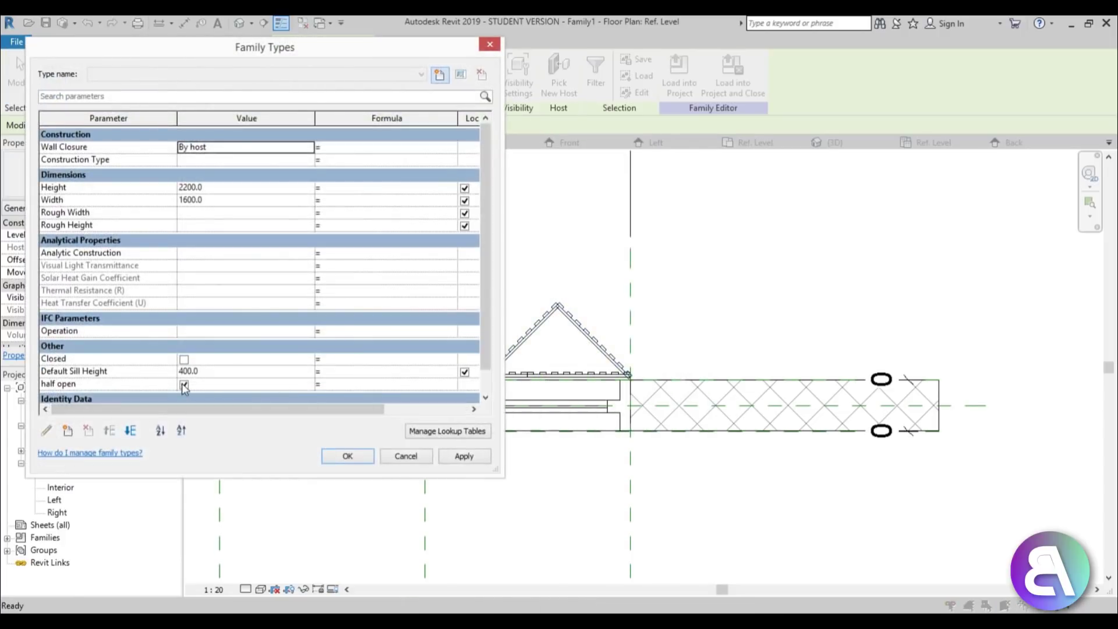
{"action": "left_click", "coordinate": [184, 385]}
{"action": "left_click", "coordinate": [464, 457]}
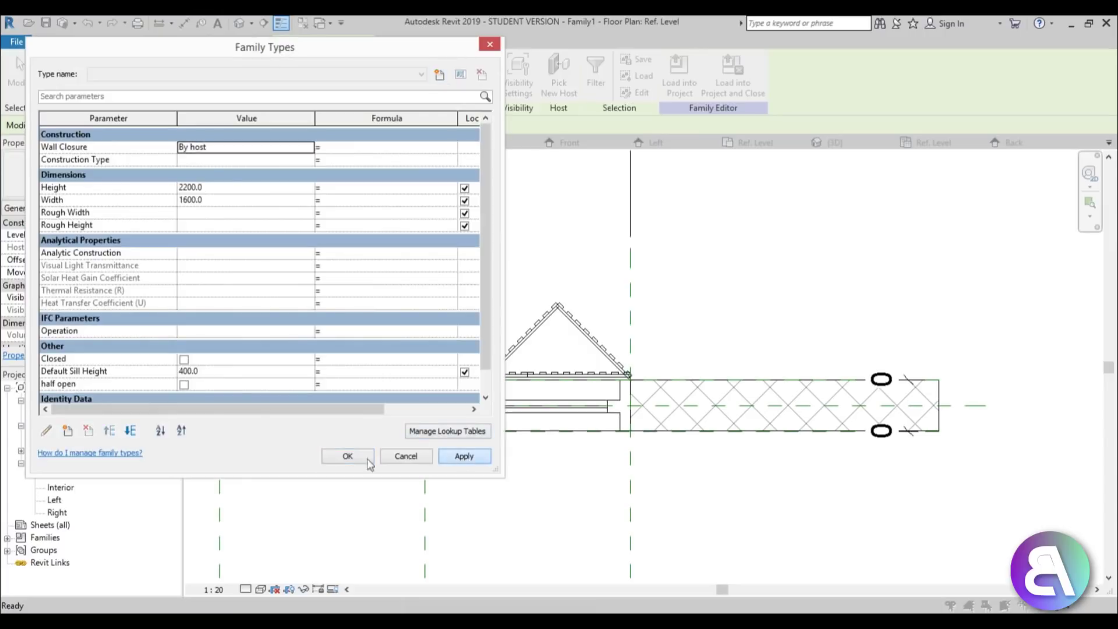
{"action": "left_click", "coordinate": [347, 456]}
Copy the leftmost closed slat panel straight out from the wall, about 500 mm from the wall's centreline.
{"action": "scroll", "coordinate": [291, 349], "scroll_direction": "up", "scroll_amount": 3}
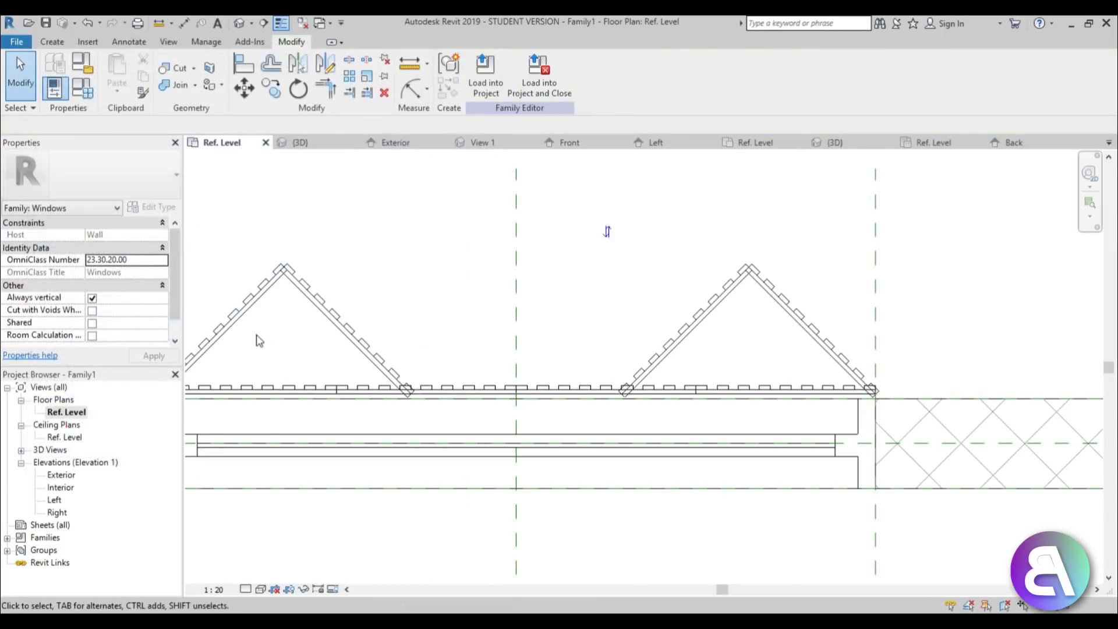
{"action": "left_click", "coordinate": [239, 330]}
{"action": "middle_click_drag", "start_coordinate": [239, 330], "coordinate": [549, 361]}
{"action": "left_click", "coordinate": [549, 362]}
{"action": "left_click", "coordinate": [465, 387]}
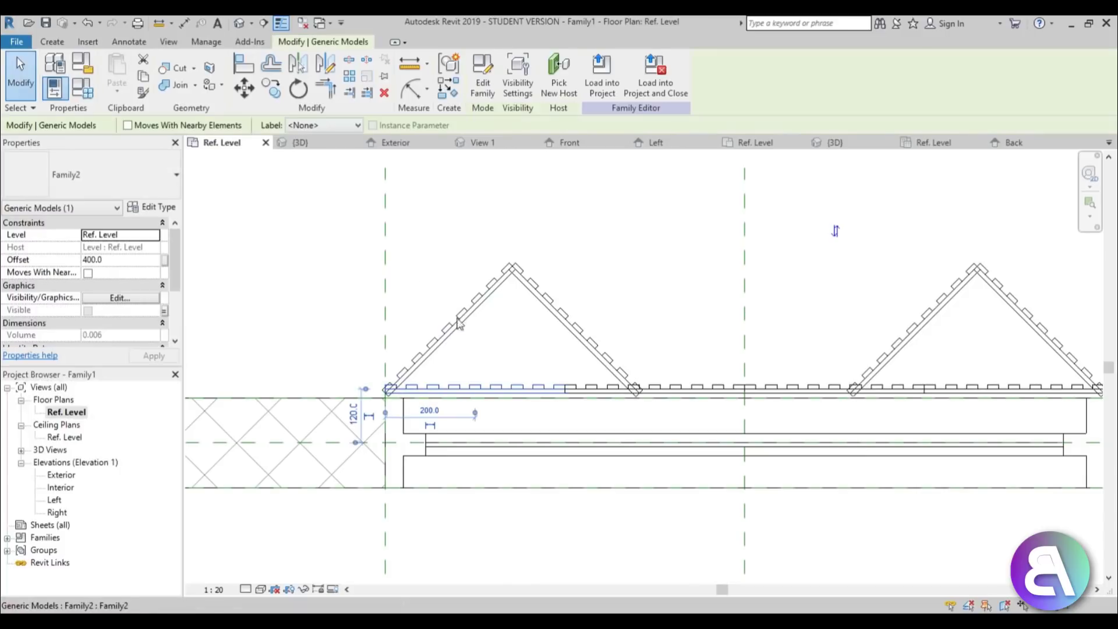
{"action": "left_click", "coordinate": [277, 86]}
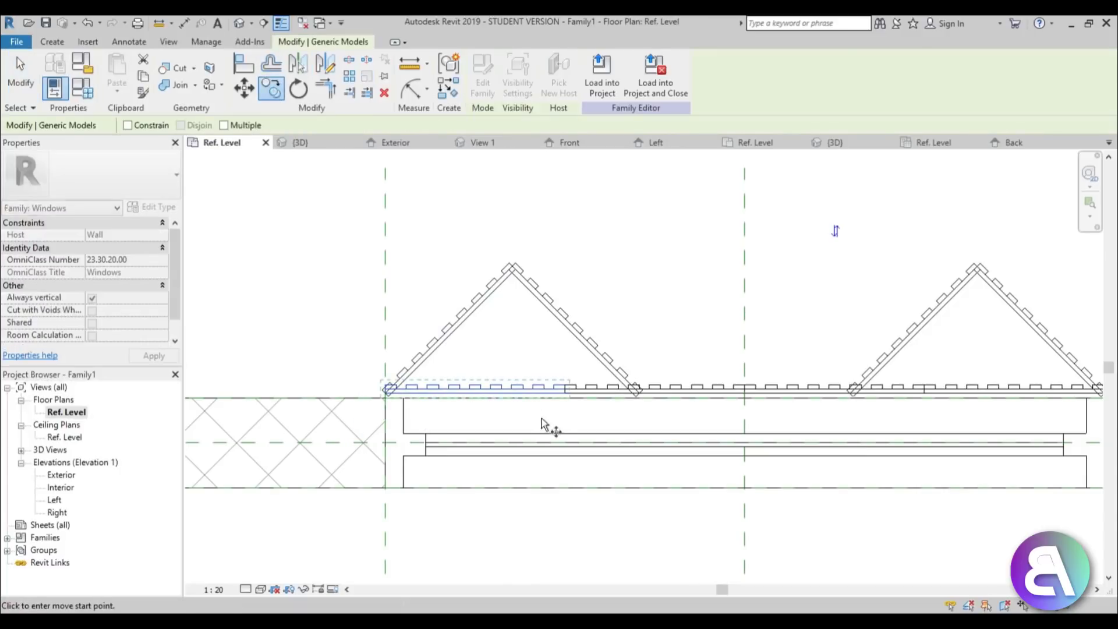
{"action": "left_click", "coordinate": [496, 395]}
{"action": "left_click", "coordinate": [491, 223]}
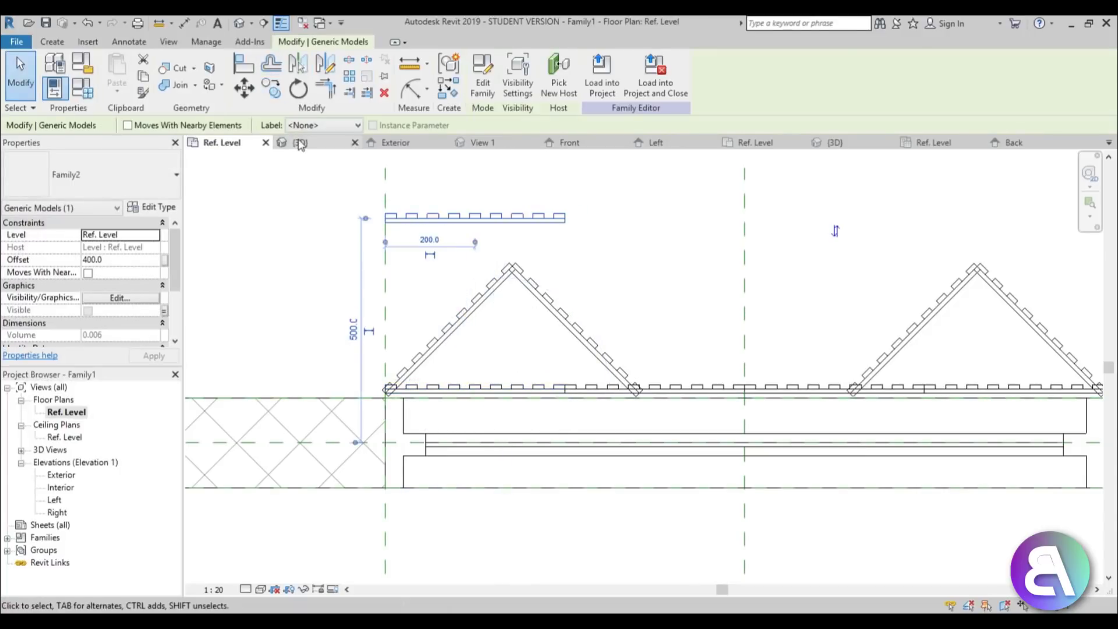
Rotate the copied slat panel 90 degrees so it stands perpendicular to the wall.
{"action": "left_click", "coordinate": [299, 89]}
{"action": "left_click", "coordinate": [605, 219]}
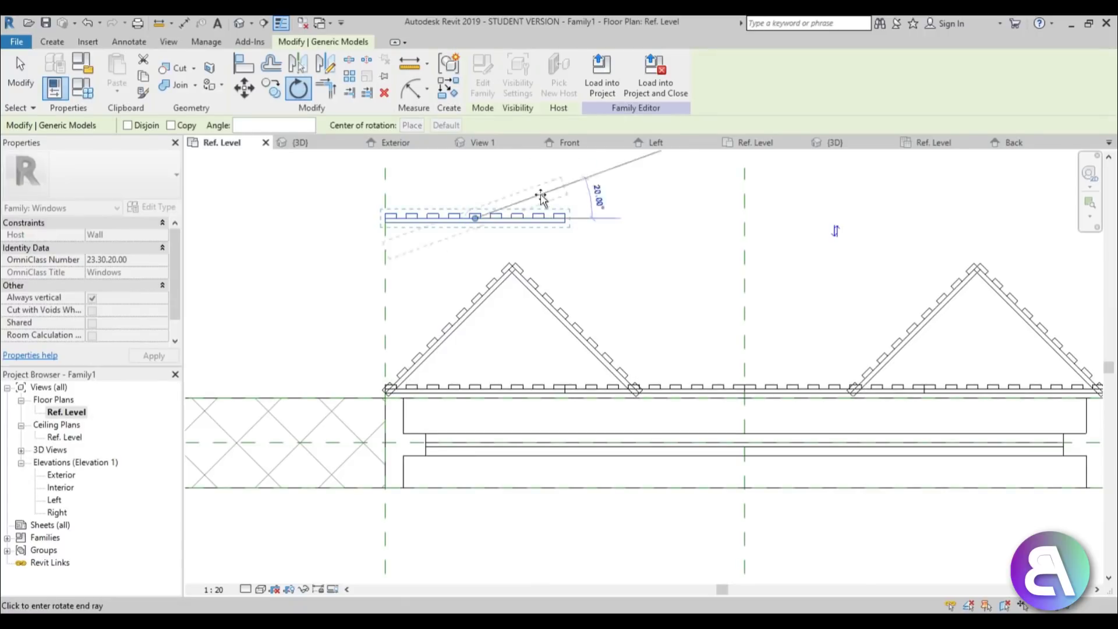
{"action": "left_click", "coordinate": [474, 184]}
Move the perpendicular panel so its lower corner meets the closed shutter's corner on the left reference plane.
{"action": "middle_click_drag", "start_coordinate": [499, 220], "coordinate": [472, 285]}
{"action": "left_click_drag", "start_coordinate": [448, 366], "coordinate": [366, 357]}
{"action": "scroll", "coordinate": [358, 437], "scroll_direction": "up", "scroll_amount": 3}
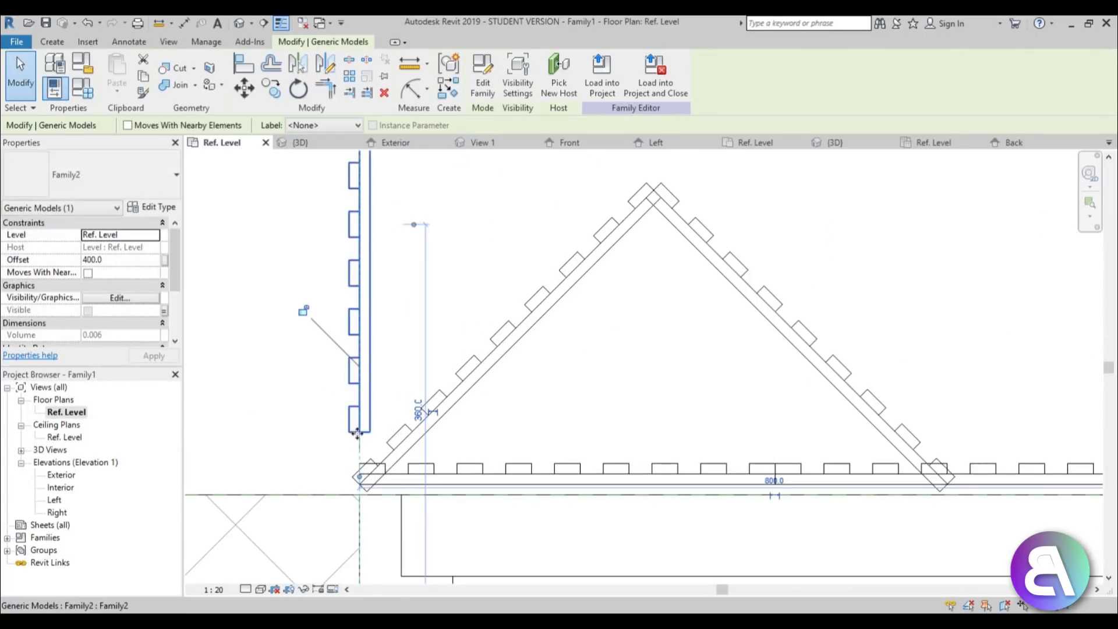
{"action": "left_click", "coordinate": [359, 482]}
{"action": "scroll", "coordinate": [357, 491], "scroll_direction": "up", "scroll_amount": 4}
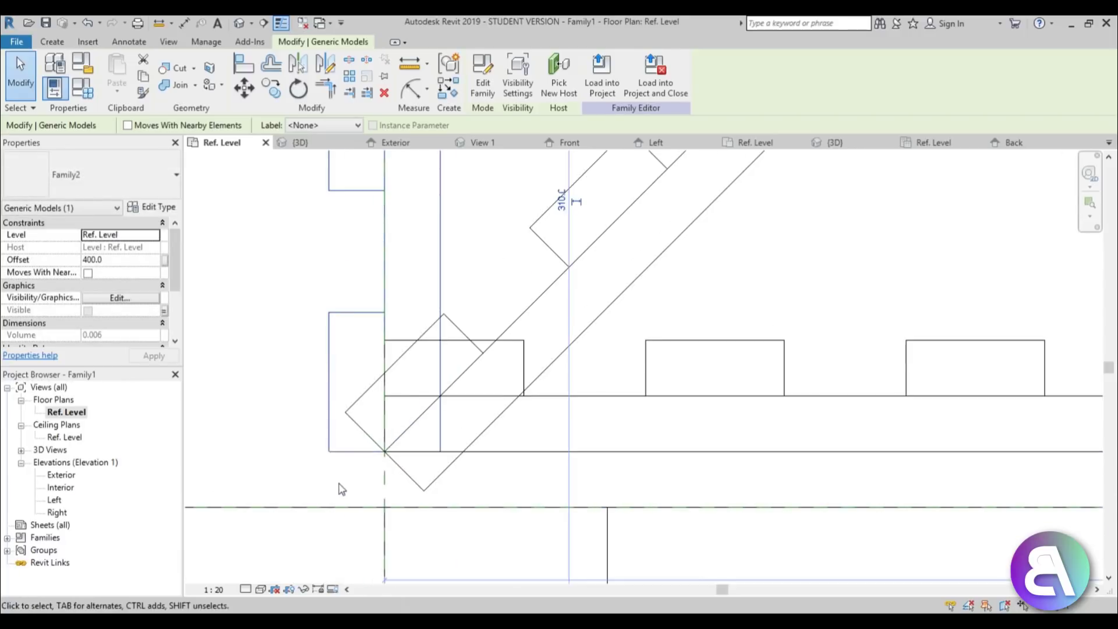
Mirror a copy of the perpendicular slat panel about its inner edge to form a fully folded back-to-back pair.
{"action": "scroll", "coordinate": [341, 487], "scroll_direction": "down", "scroll_amount": 6}
{"action": "scroll", "coordinate": [342, 464], "scroll_direction": "down", "scroll_amount": 3}
{"action": "scroll", "coordinate": [364, 374], "scroll_direction": "up", "scroll_amount": 5}
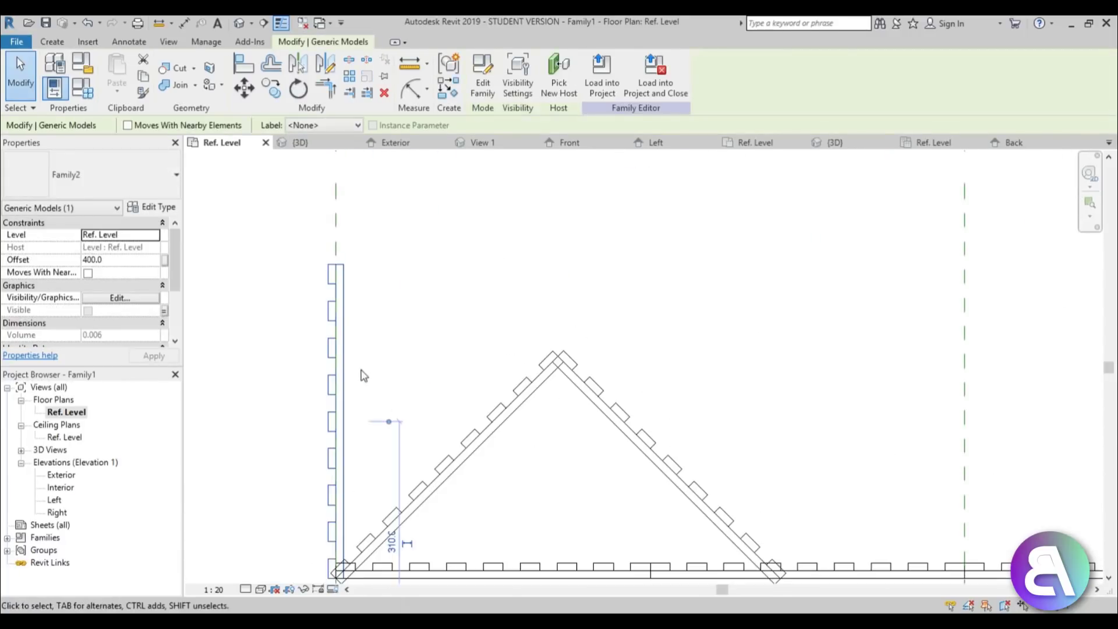
{"action": "left_click", "coordinate": [357, 314]}
{"action": "left_click", "coordinate": [332, 303]}
{"action": "left_click", "coordinate": [365, 251]}
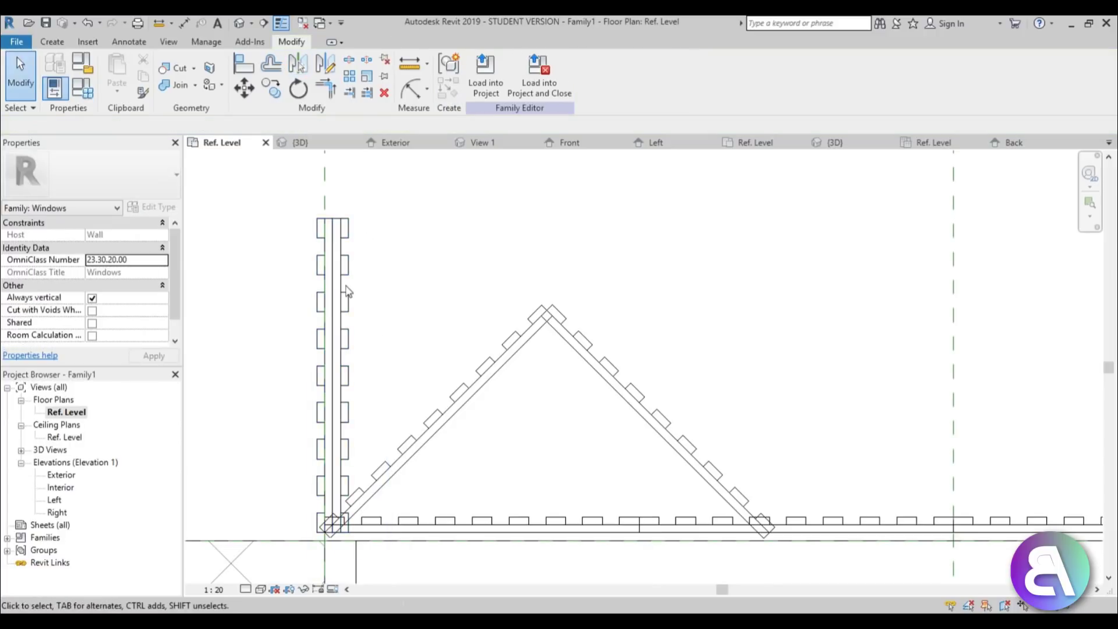
Mirror a copy of the fully folded perpendicular pair about the centre reference plane to the window's right end.
{"action": "left_click", "coordinate": [347, 291]}
{"action": "scroll", "coordinate": [347, 297], "scroll_direction": "down", "scroll_amount": 4}
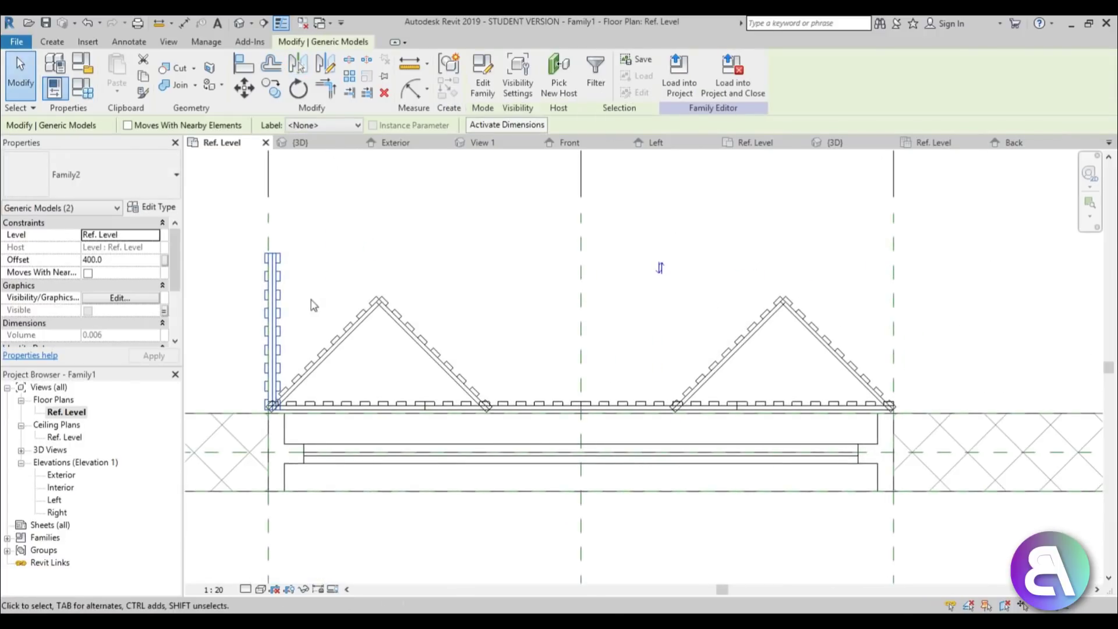
{"action": "key", "text": "m"}
{"action": "key", "text": "m"}
{"action": "left_click", "coordinate": [580, 314]}
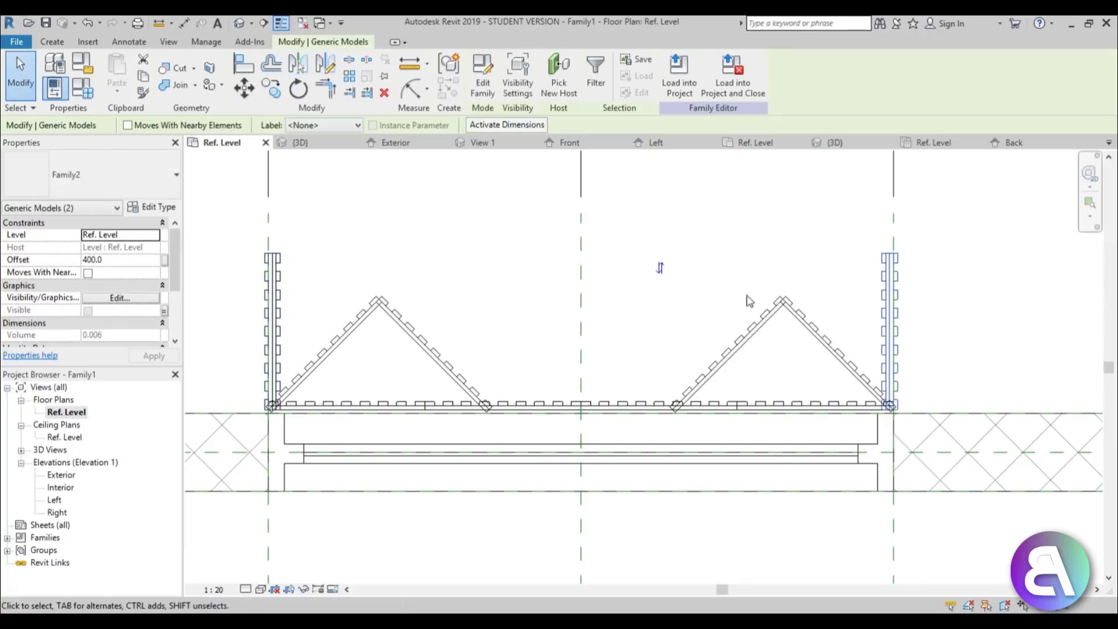
{"action": "left_click", "coordinate": [482, 291]}
Associate the visibility of all four perpendicular slat panels with a new family parameter named "open".
{"action": "scroll", "coordinate": [263, 251], "scroll_direction": "up", "scroll_amount": 3}
{"action": "left_click", "coordinate": [288, 266]}
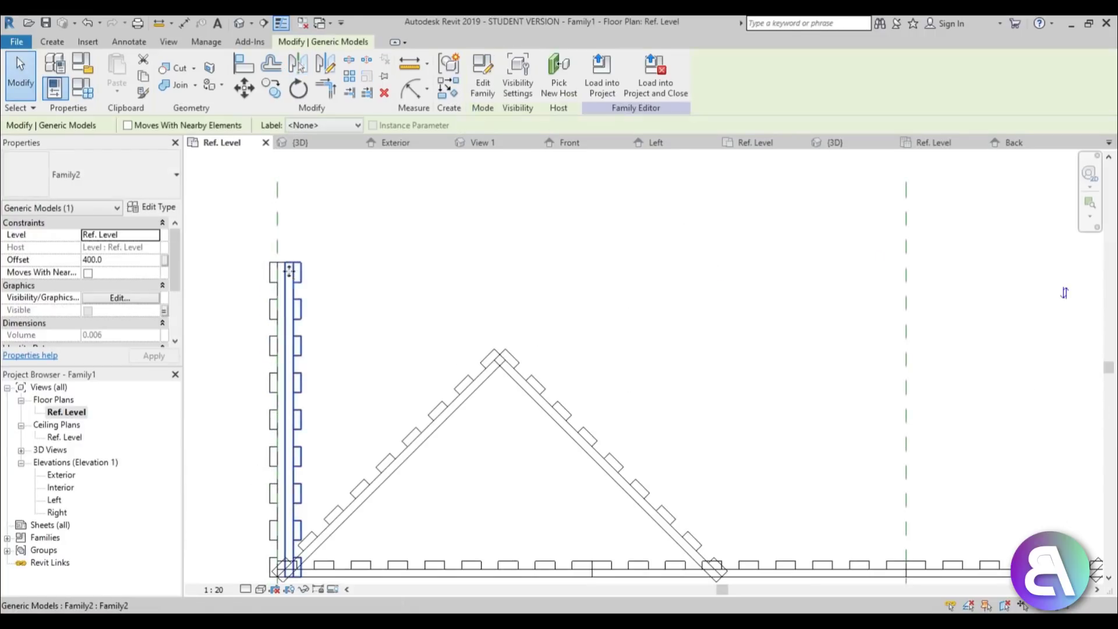
{"action": "scroll", "coordinate": [233, 221], "scroll_direction": "down", "scroll_amount": 3}
{"action": "left_click", "coordinate": [724, 350], "text": "ctrl"}
{"action": "scroll", "coordinate": [722, 326], "scroll_direction": "up", "scroll_amount": 3}
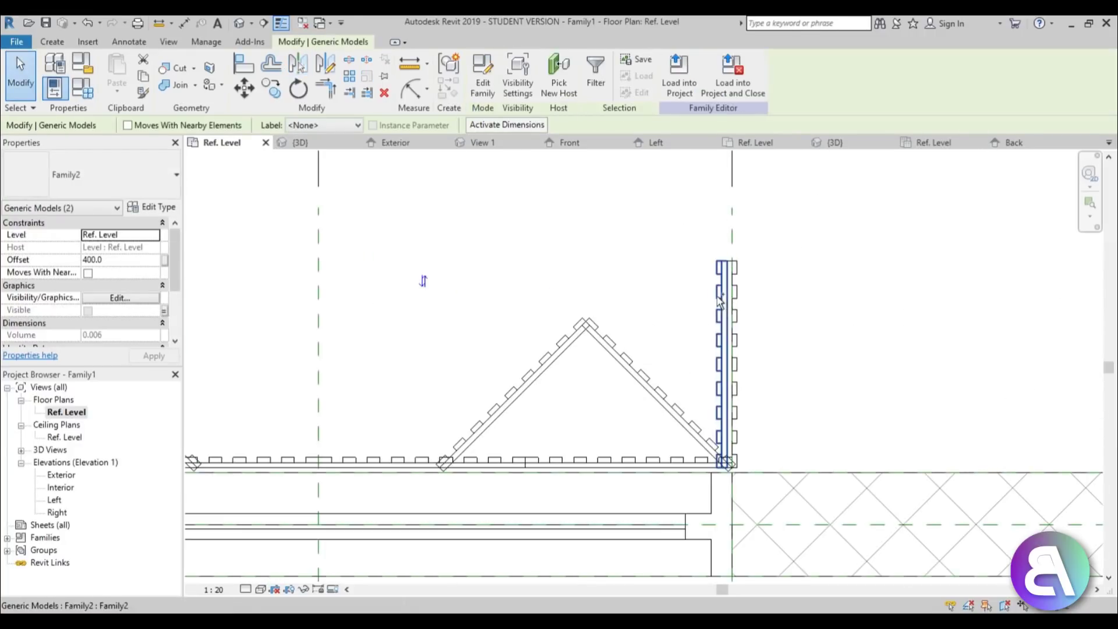
{"action": "left_click", "coordinate": [725, 297], "text": "ctrl"}
{"action": "scroll", "coordinate": [734, 291], "scroll_direction": "down", "scroll_amount": 3}
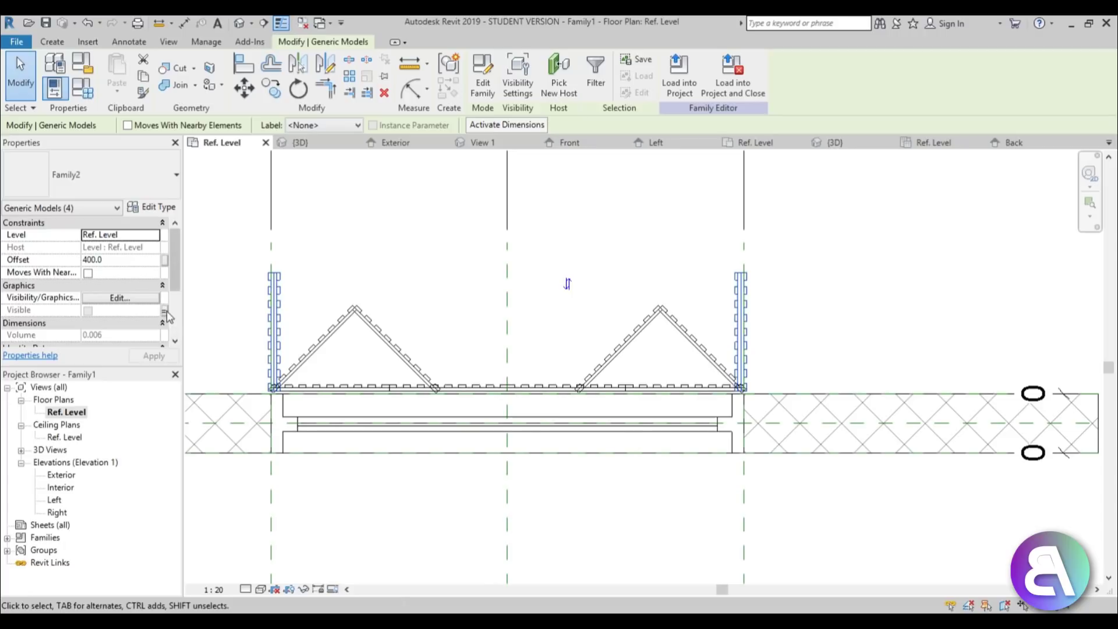
{"action": "left_click", "coordinate": [165, 311]}
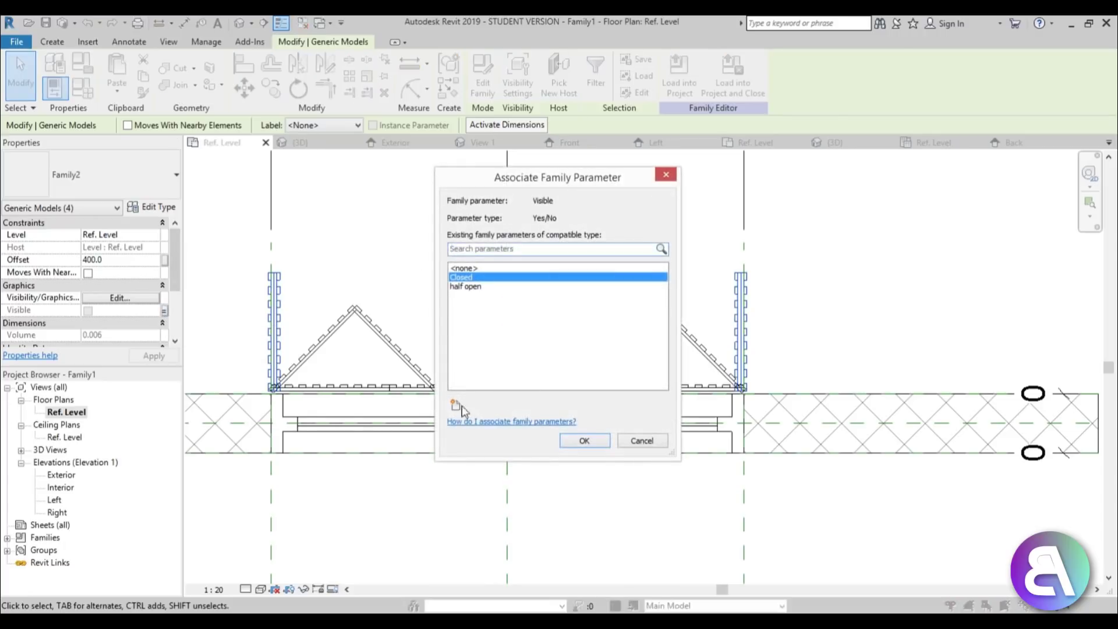
{"action": "left_click", "coordinate": [456, 406]}
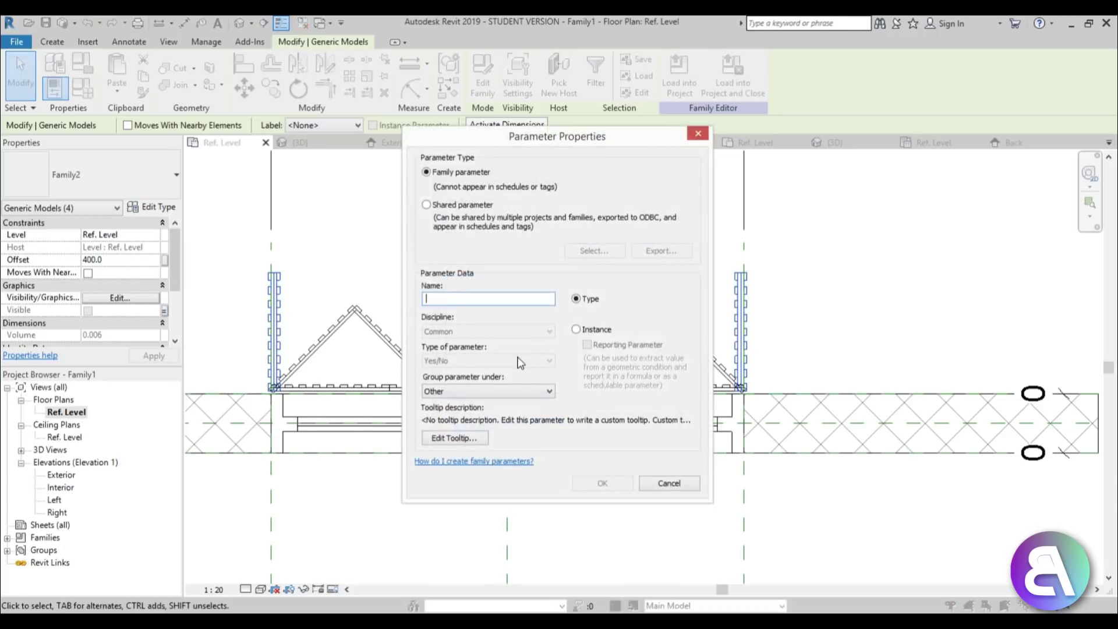
{"action": "type", "text": "open"}
{"action": "key", "text": "Return"}
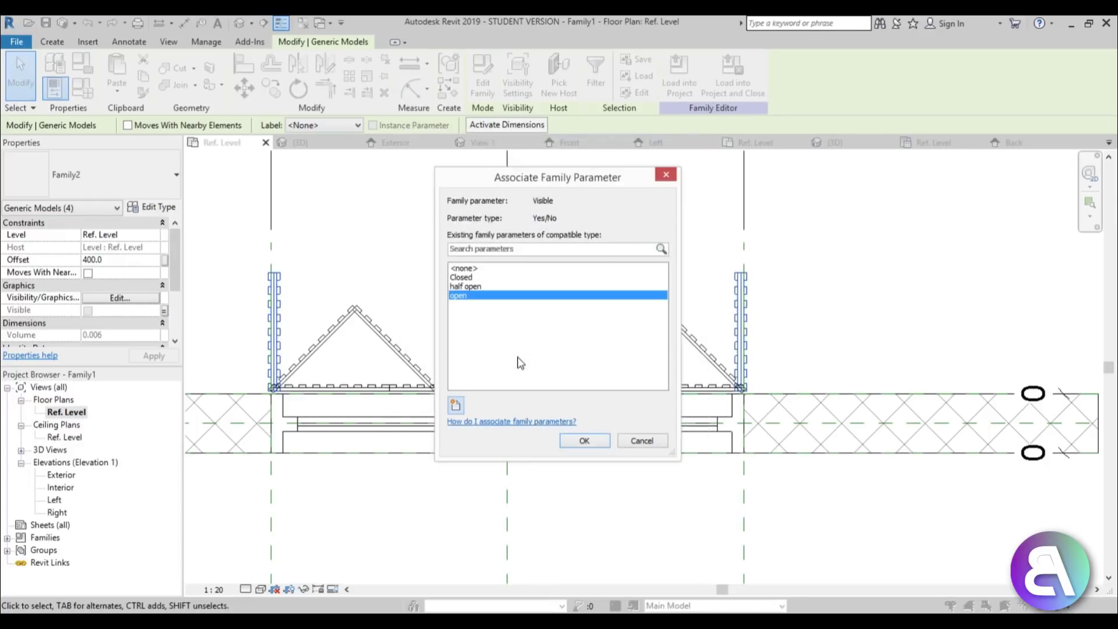
{"action": "left_click", "coordinate": [585, 440]}
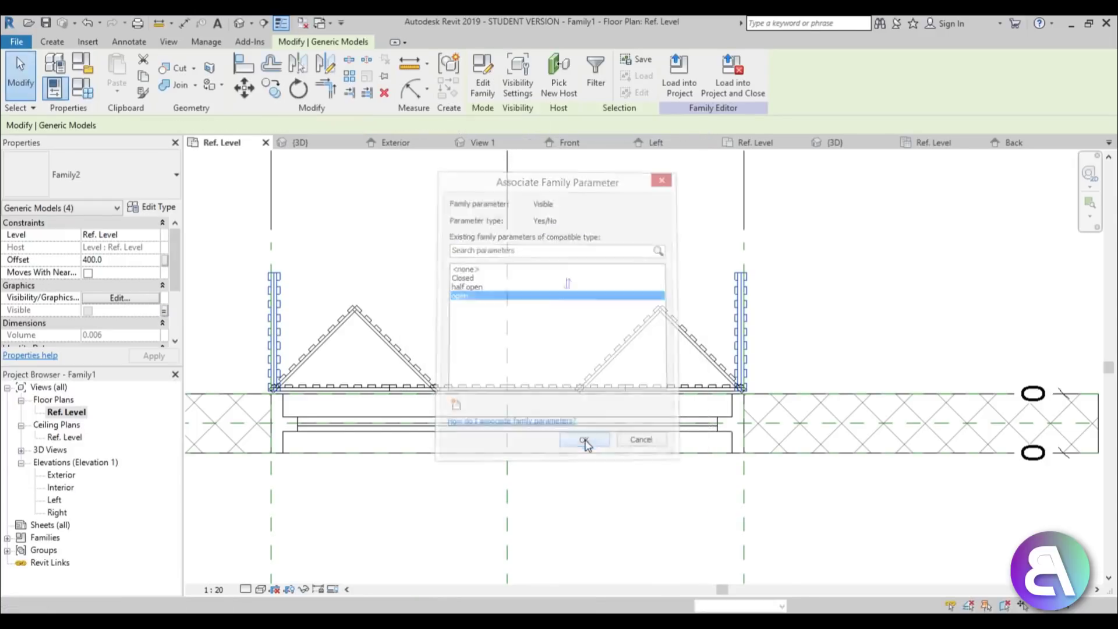
{"action": "left_click", "coordinate": [402, 267]}
{"action": "left_click", "coordinate": [275, 317]}
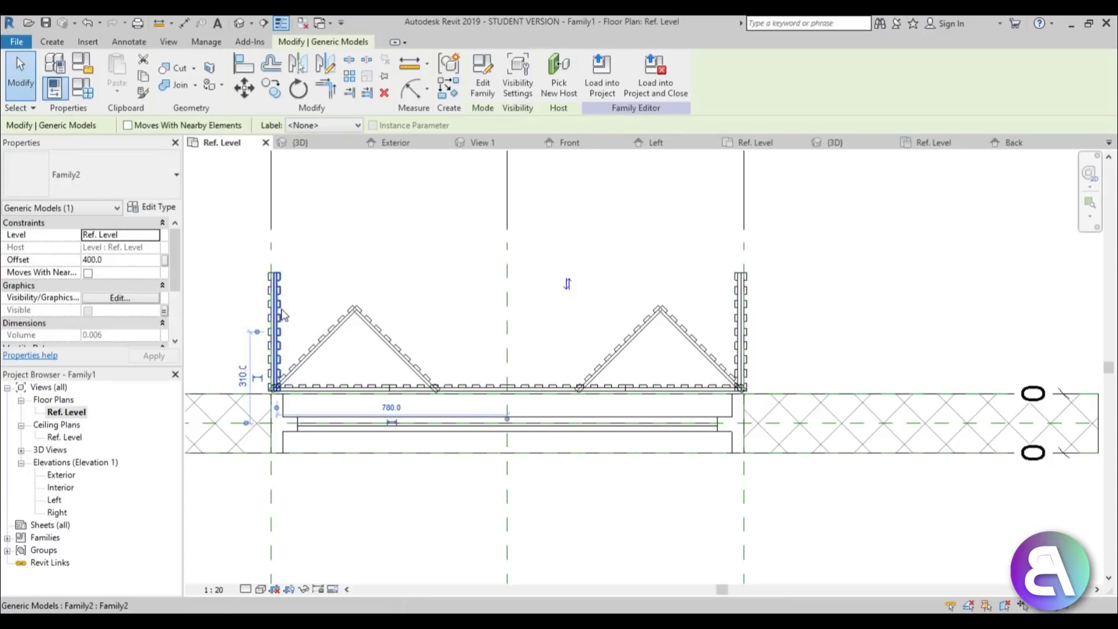
{"action": "left_click", "coordinate": [349, 287]}
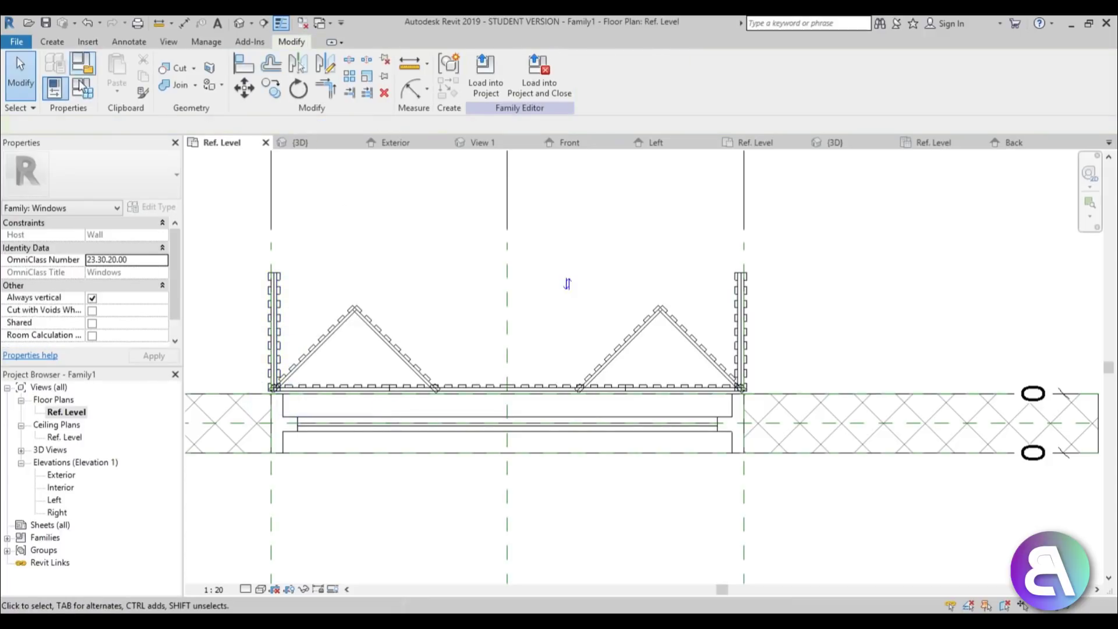
Create a family type named "open" with the open parameter enabled, and apply it.
{"action": "left_click", "coordinate": [82, 64]}
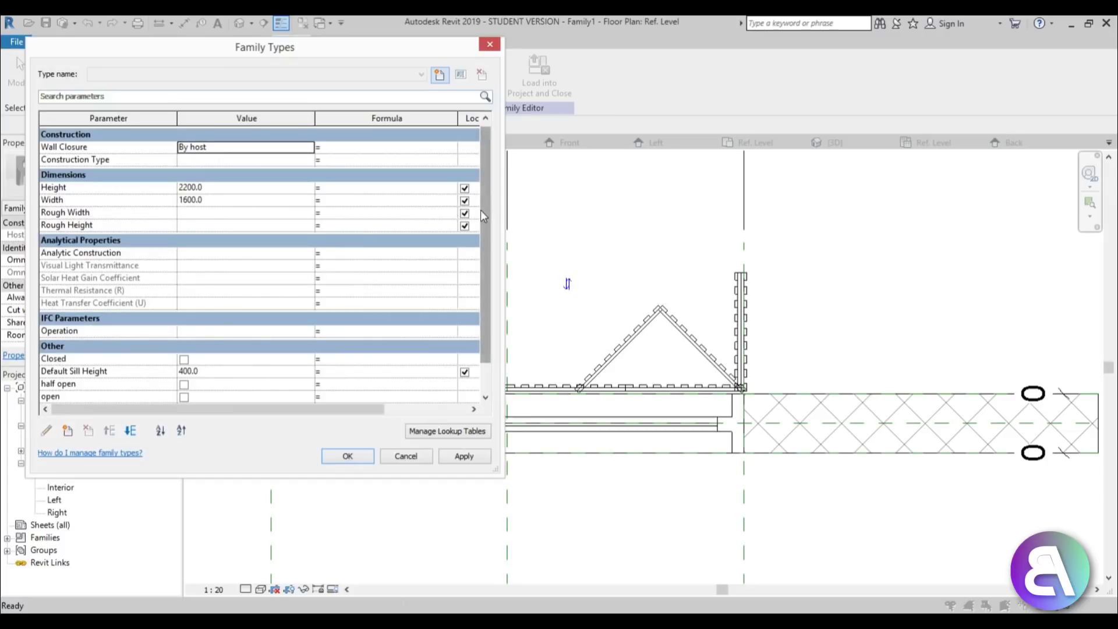
{"action": "scroll", "coordinate": [481, 209], "scroll_direction": "down", "scroll_amount": 1}
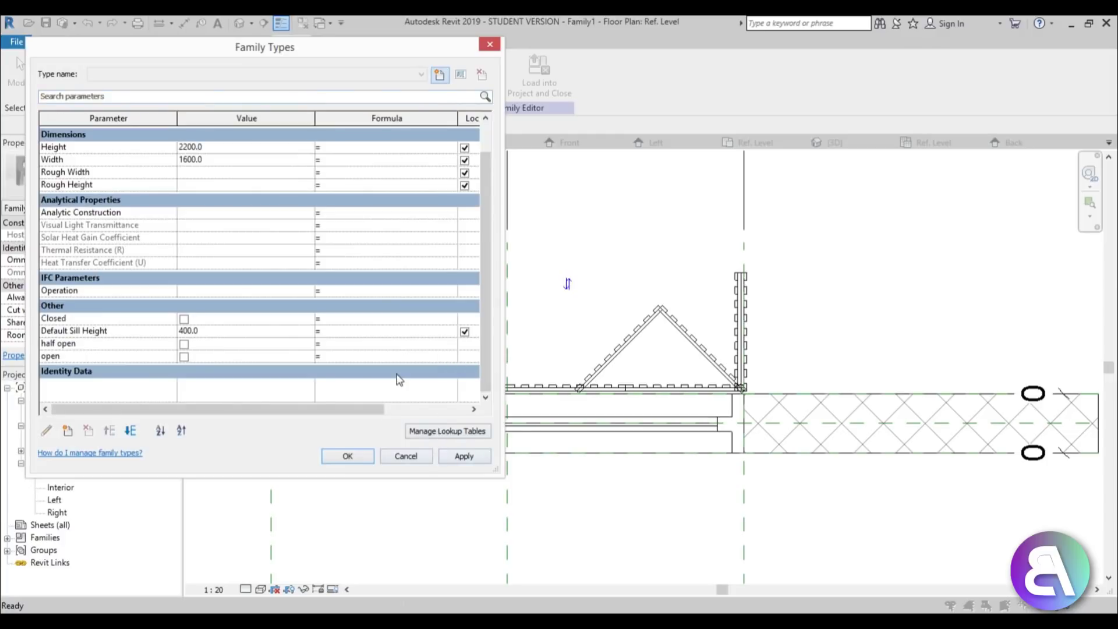
{"action": "left_click", "coordinate": [440, 76]}
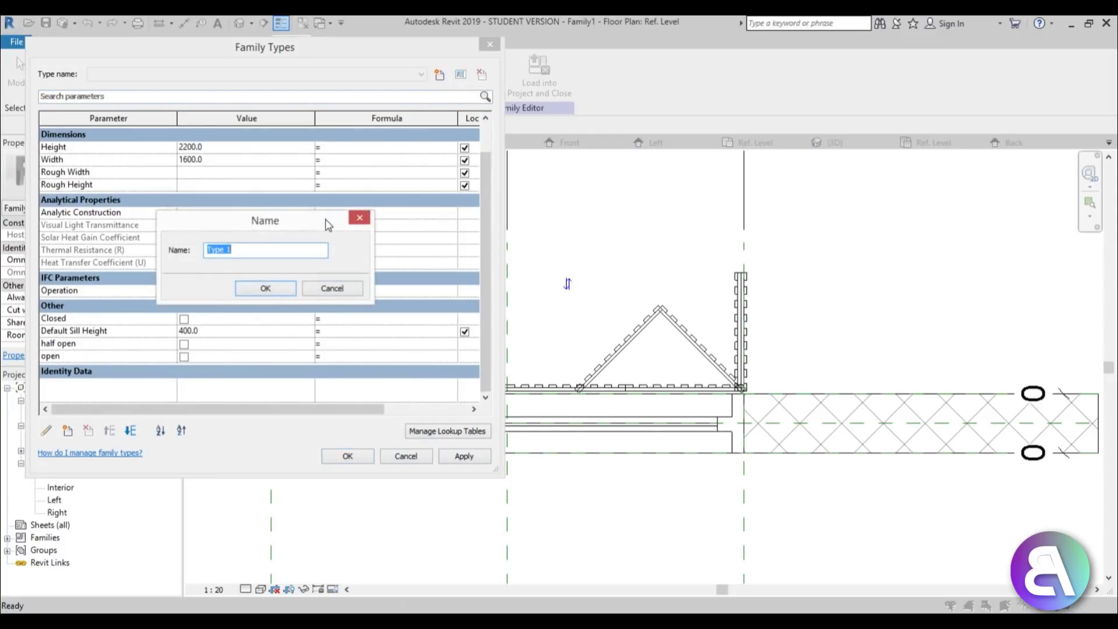
{"action": "type", "text": "open"}
{"action": "key", "text": "Return"}
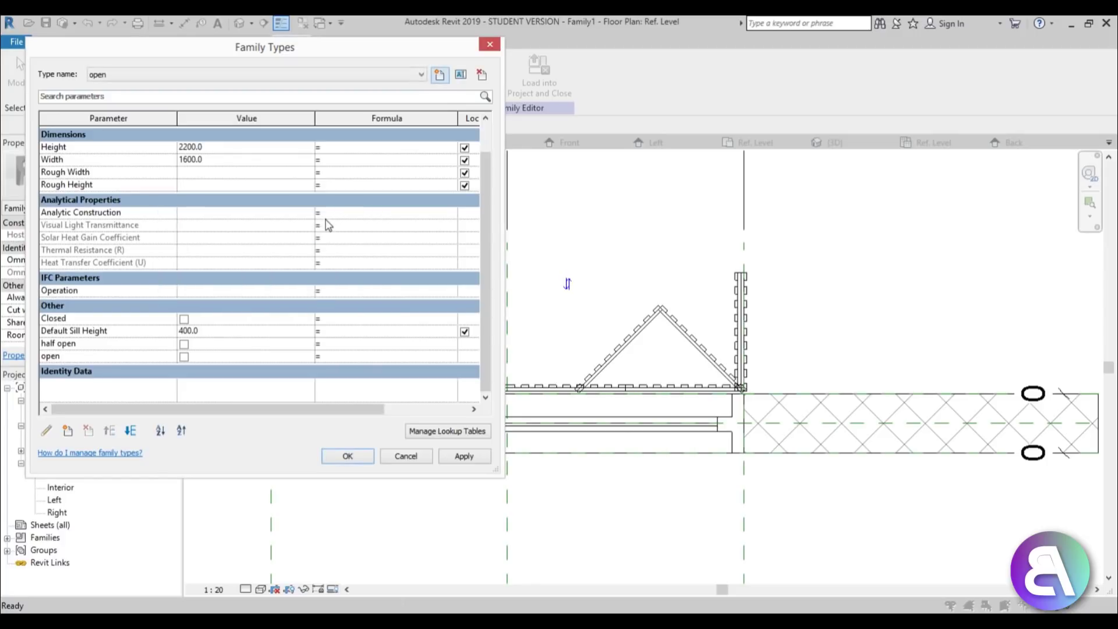
{"action": "left_click", "coordinate": [184, 356]}
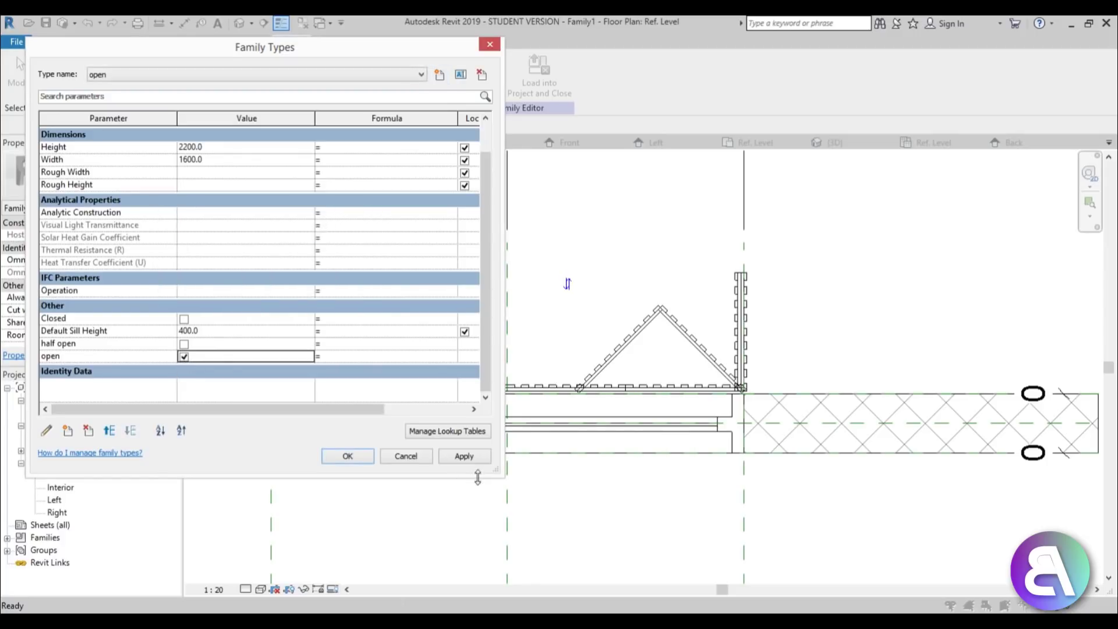
{"action": "left_click", "coordinate": [464, 456]}
{"action": "left_click", "coordinate": [167, 75]}
{"action": "left_click", "coordinate": [166, 74]}
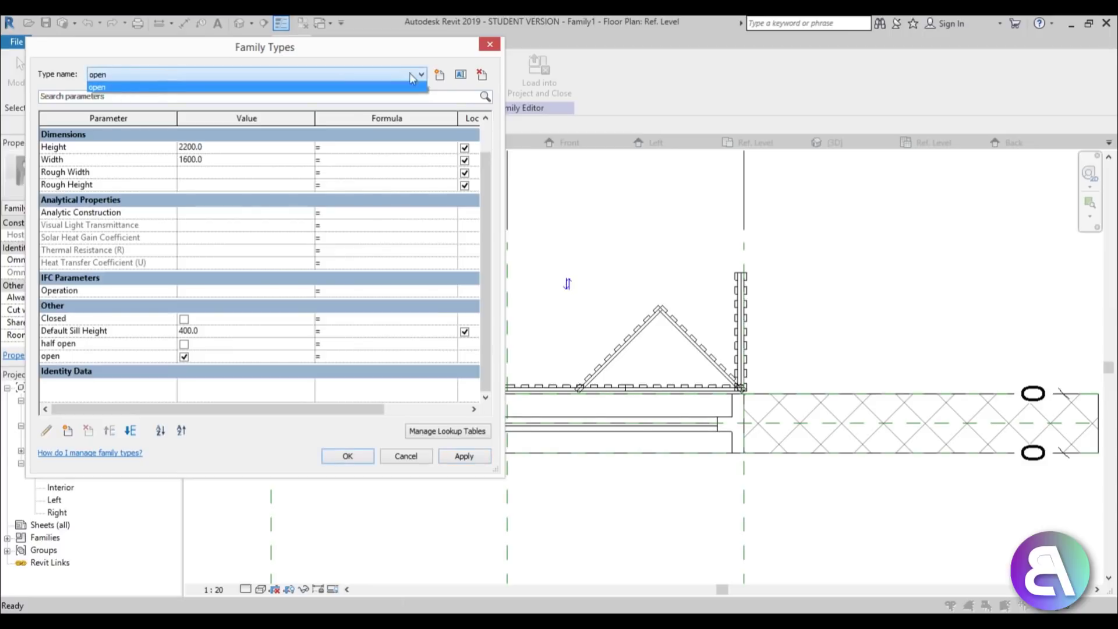
Create a family type named "closed" with the Closed parameter enabled and open disabled, and apply it.
{"action": "left_click", "coordinate": [440, 74]}
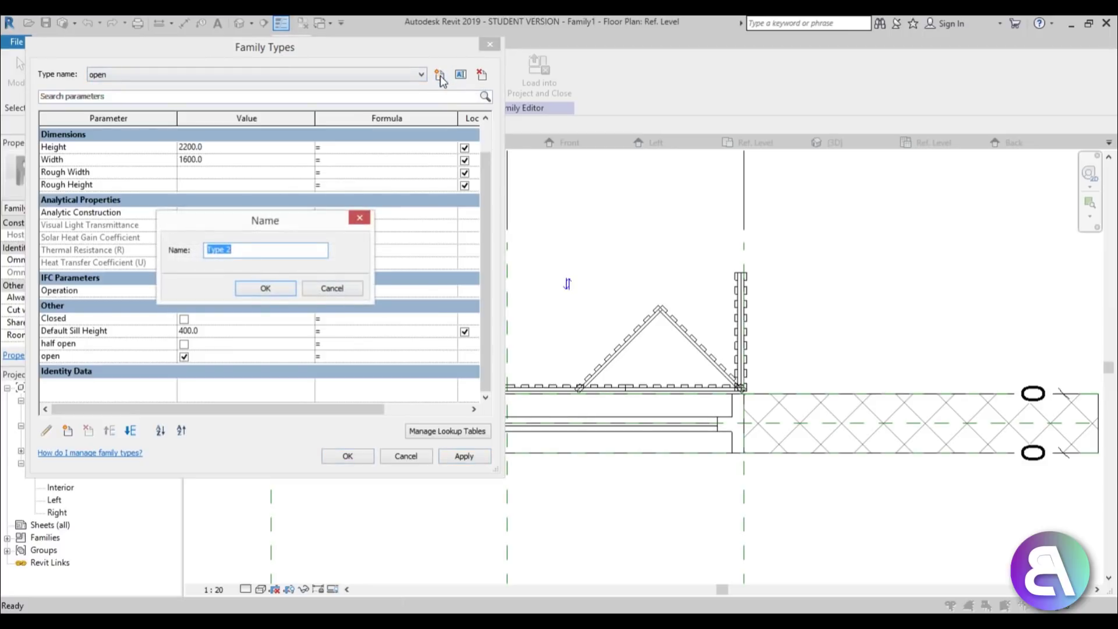
{"action": "type", "text": "closed"}
{"action": "key", "text": "Return"}
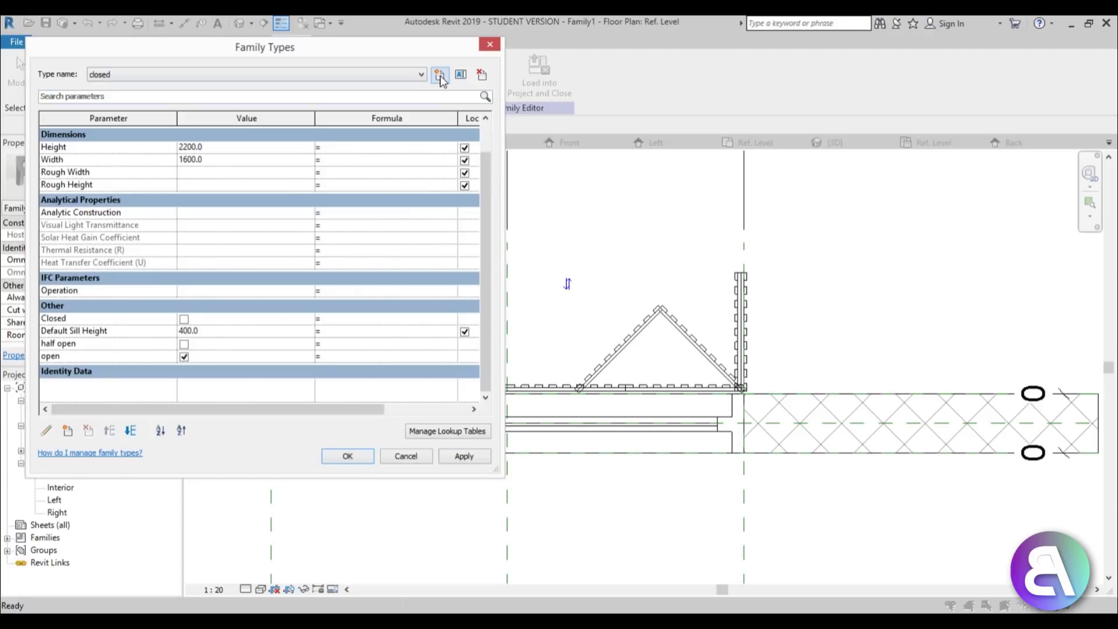
{"action": "left_click", "coordinate": [183, 357]}
{"action": "left_click", "coordinate": [184, 320]}
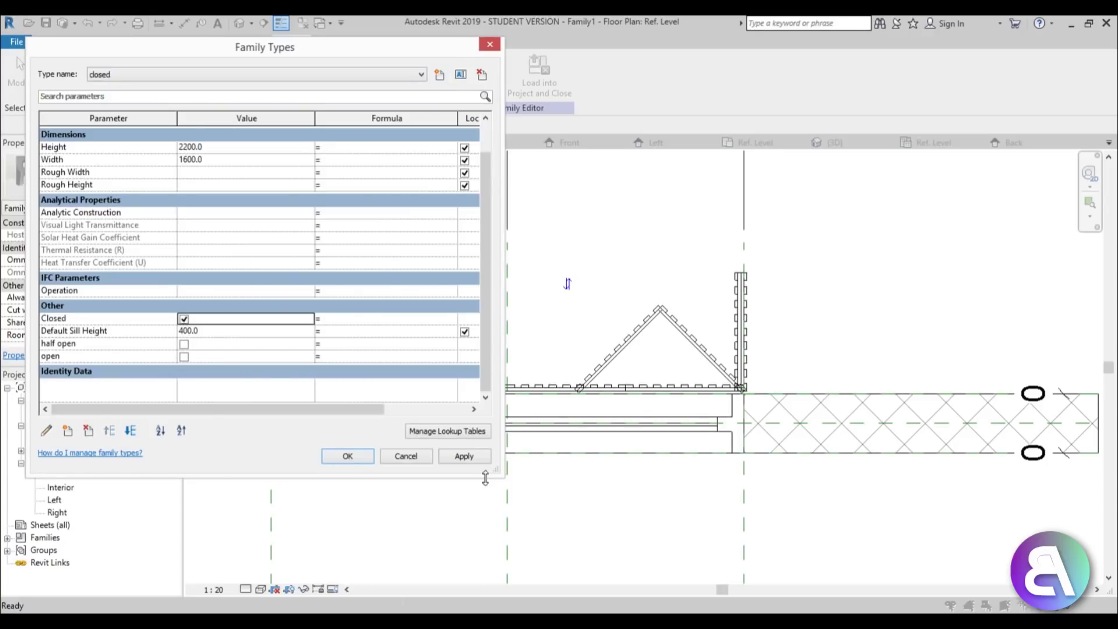
{"action": "left_click", "coordinate": [463, 455]}
Create a family type named "half open" with only the half open visibility parameter enabled, apply it and accept the family types.
{"action": "left_click", "coordinate": [439, 74]}
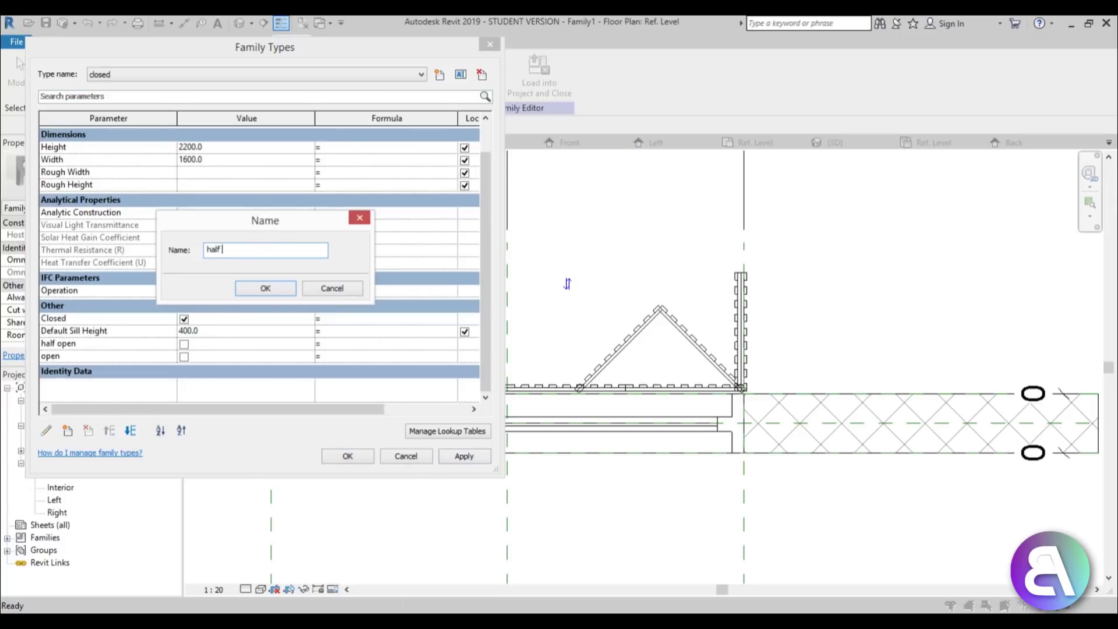
{"action": "key", "text": "Return"}
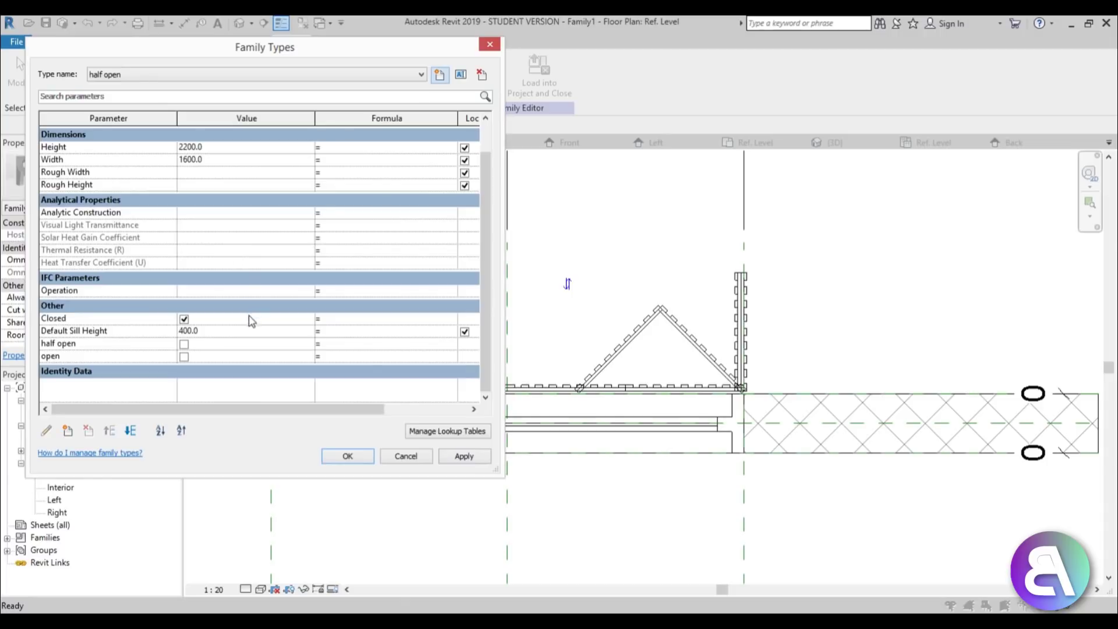
{"action": "left_click", "coordinate": [184, 319]}
{"action": "left_click", "coordinate": [184, 344]}
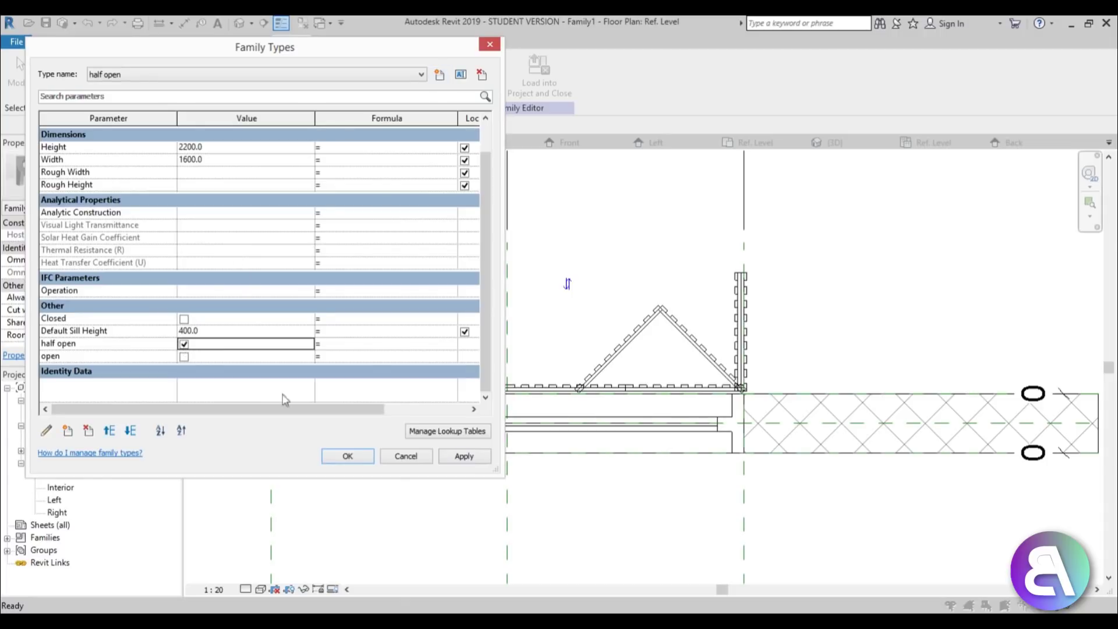
{"action": "left_click", "coordinate": [464, 457]}
{"action": "left_click", "coordinate": [349, 456]}
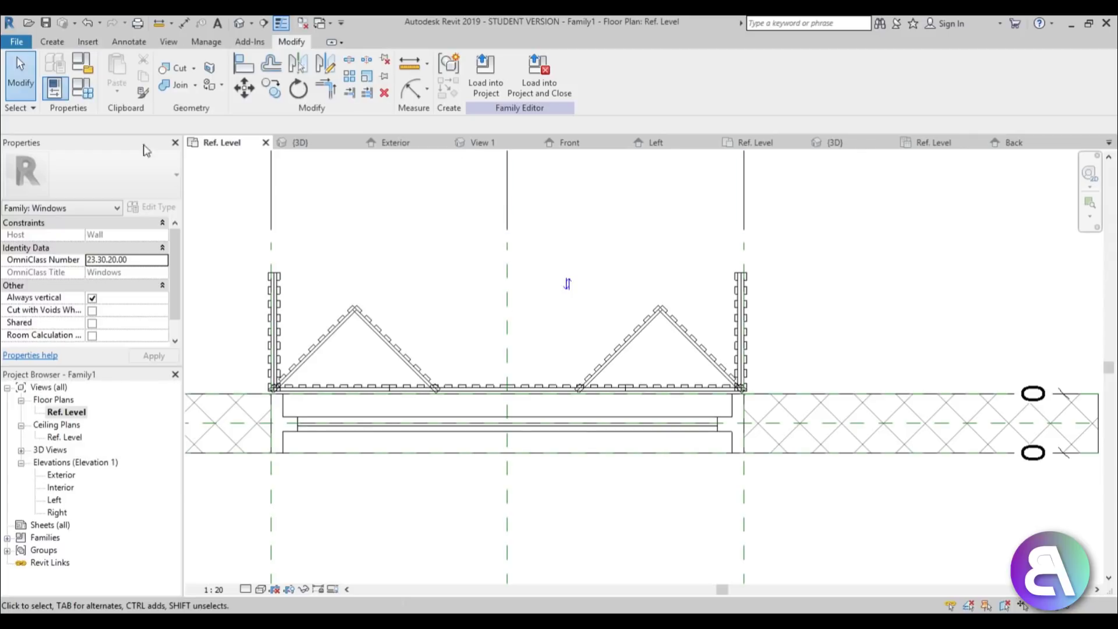
Create a new project from the Architectural Template.
{"action": "left_click", "coordinate": [17, 41]}
{"action": "mouse_move", "coordinate": [58, 95]}
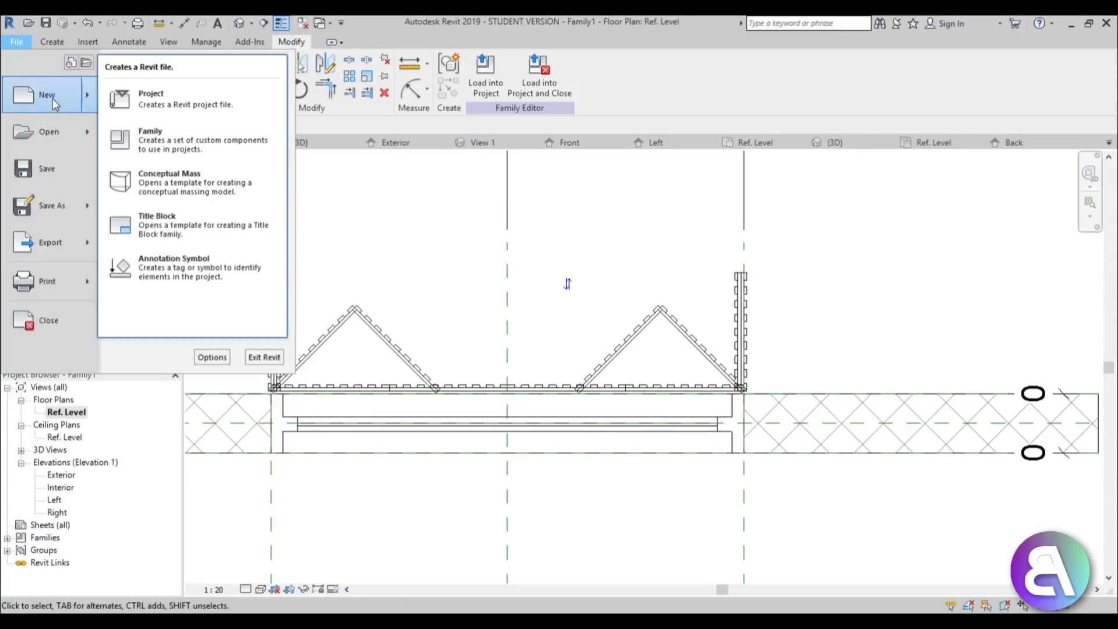
{"action": "left_click", "coordinate": [152, 99]}
{"action": "left_click", "coordinate": [530, 291]}
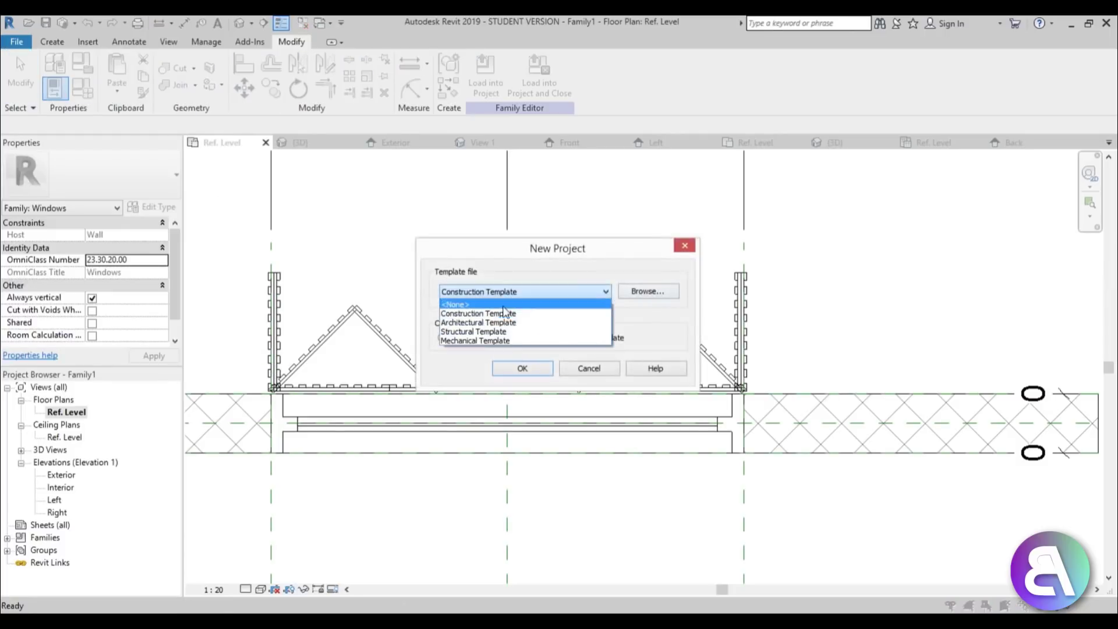
{"action": "left_click", "coordinate": [495, 323]}
{"action": "left_click", "coordinate": [526, 365]}
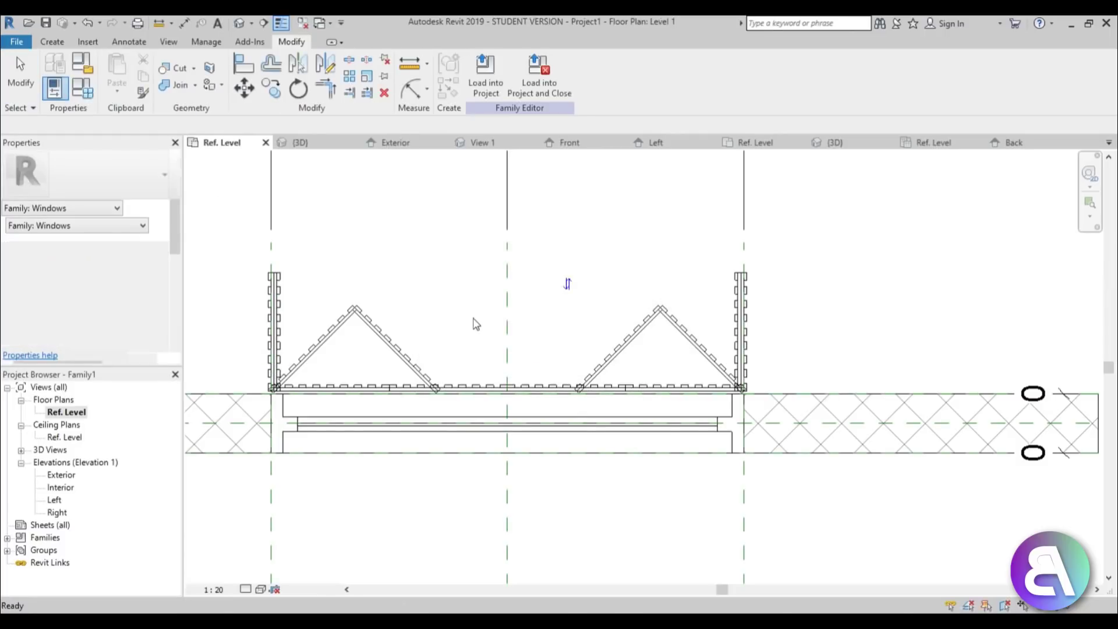
Draw a straight horizontal Generic - 200mm wall on Level 1 between the west and east elevation markers.
{"action": "middle_click_drag", "start_coordinate": [529, 347], "coordinate": [495, 342]}
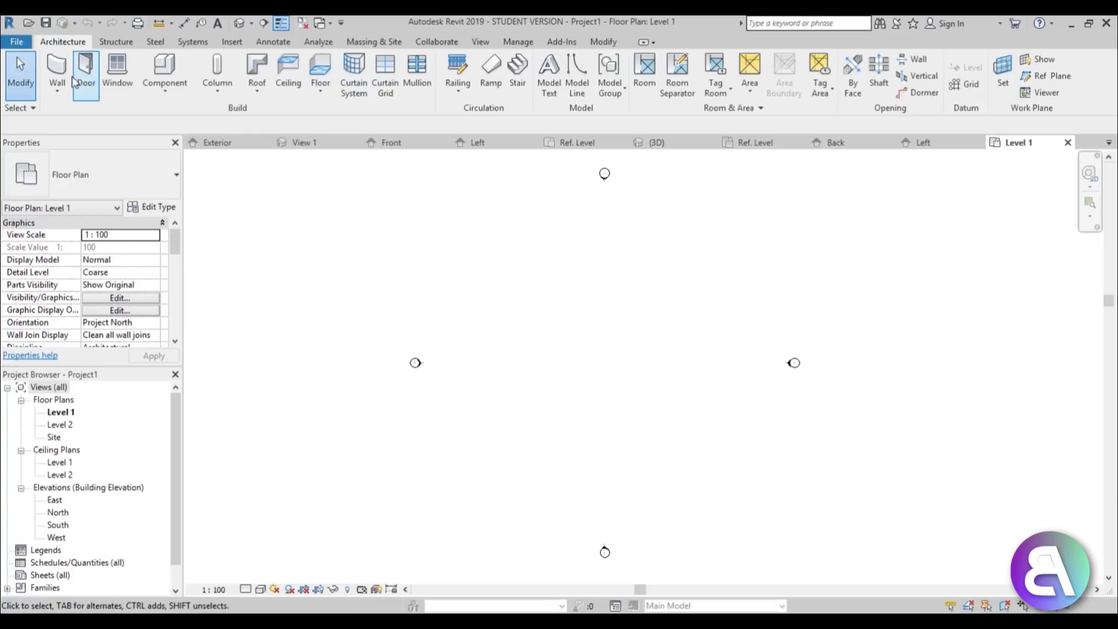
{"action": "key", "text": "w"}
{"action": "key", "text": "a"}
{"action": "left_click", "coordinate": [492, 362]}
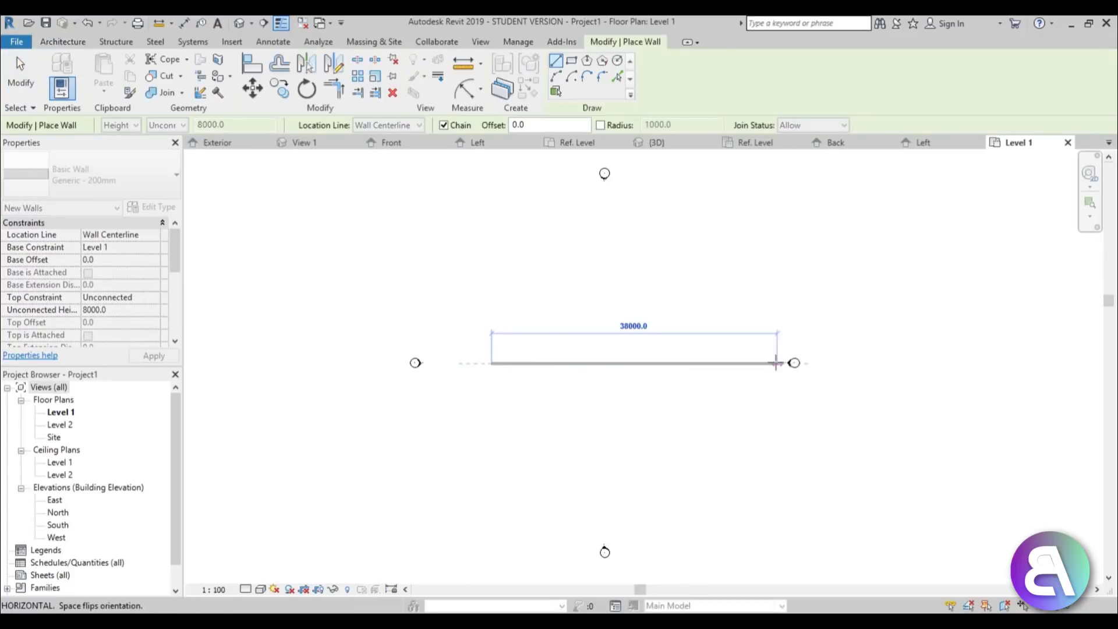
{"action": "left_click", "coordinate": [732, 363]}
{"action": "key", "text": "Escape"}
{"action": "key", "text": "Escape"}
View the new wall in 3D and in the South elevation.
{"action": "left_click", "coordinate": [239, 23]}
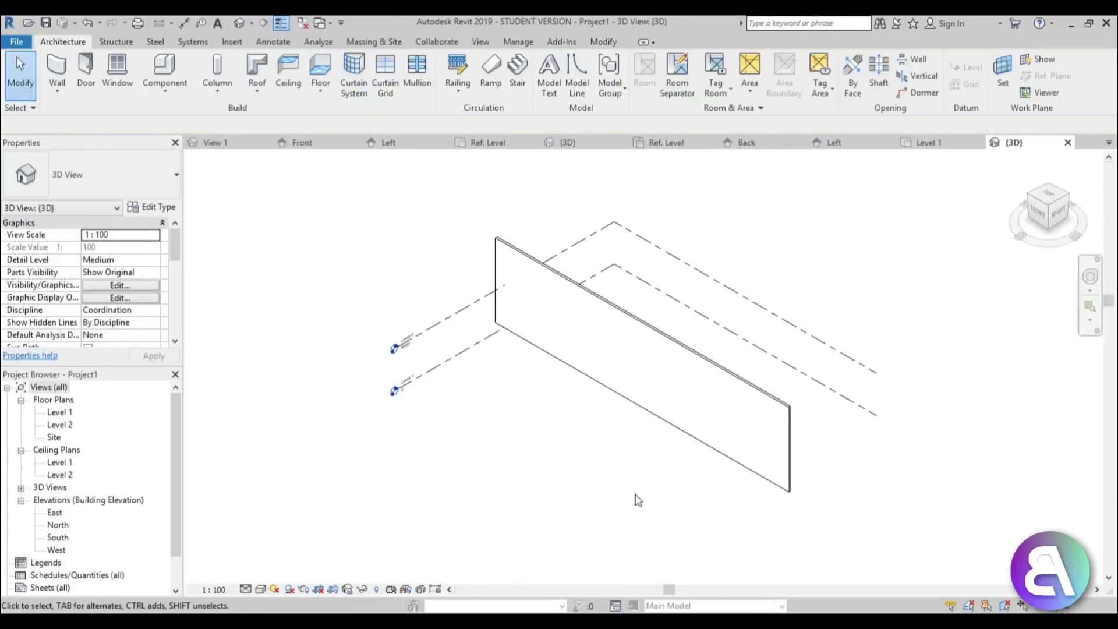
{"action": "middle_click_drag", "start_coordinate": [640, 499], "coordinate": [708, 442], "text": "shift"}
{"action": "double_click", "coordinate": [57, 537]}
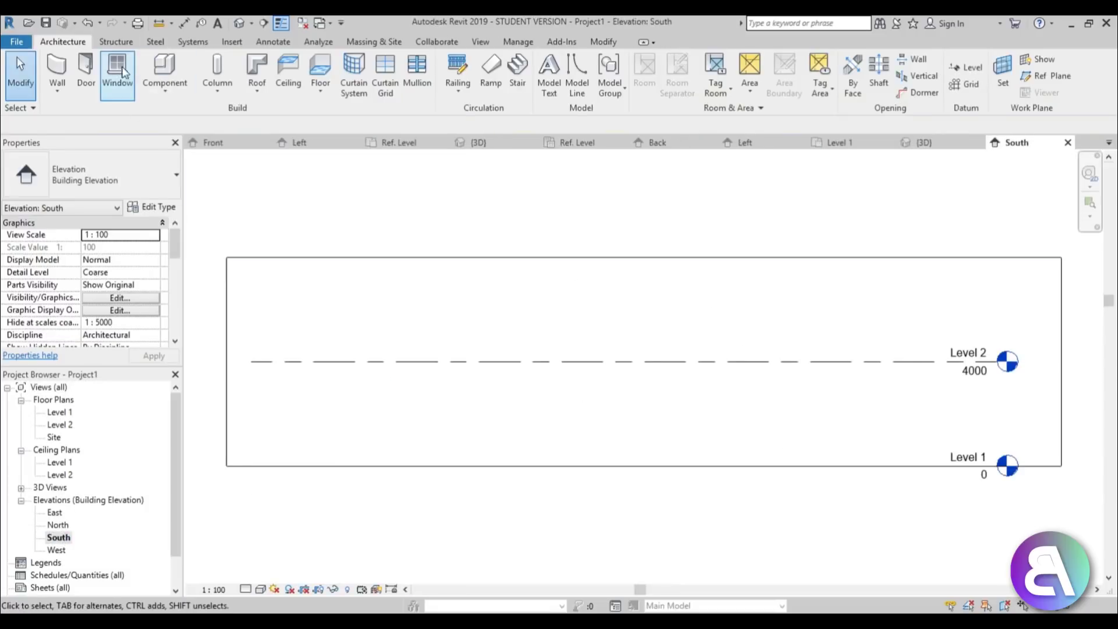
{"action": "left_click", "coordinate": [169, 82]}
{"action": "key", "text": "Escape"}
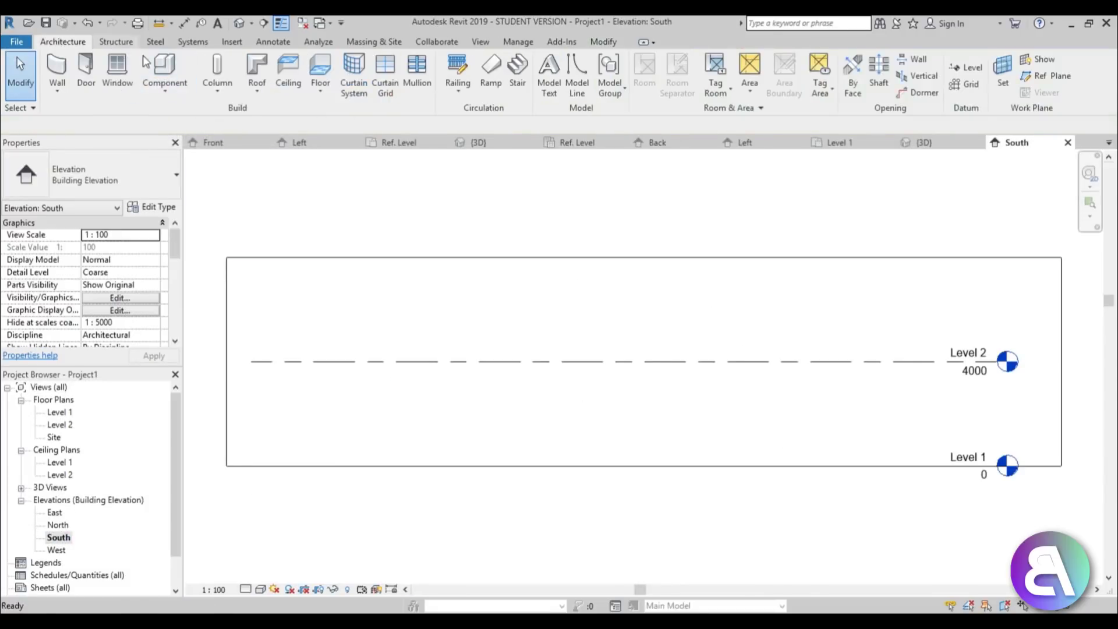
Return to the Family1 window family among the open views and display it in 3D from the shutter side.
{"action": "left_click", "coordinate": [482, 143]}
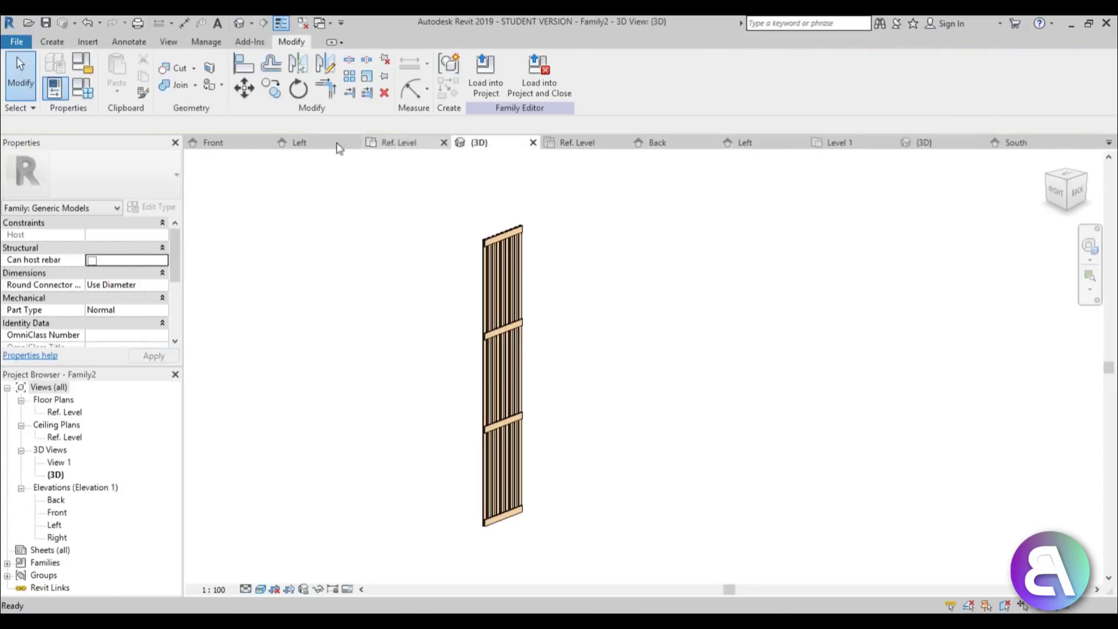
{"action": "left_click", "coordinate": [302, 144]}
{"action": "left_click", "coordinate": [215, 143]}
{"action": "left_click", "coordinate": [751, 147]}
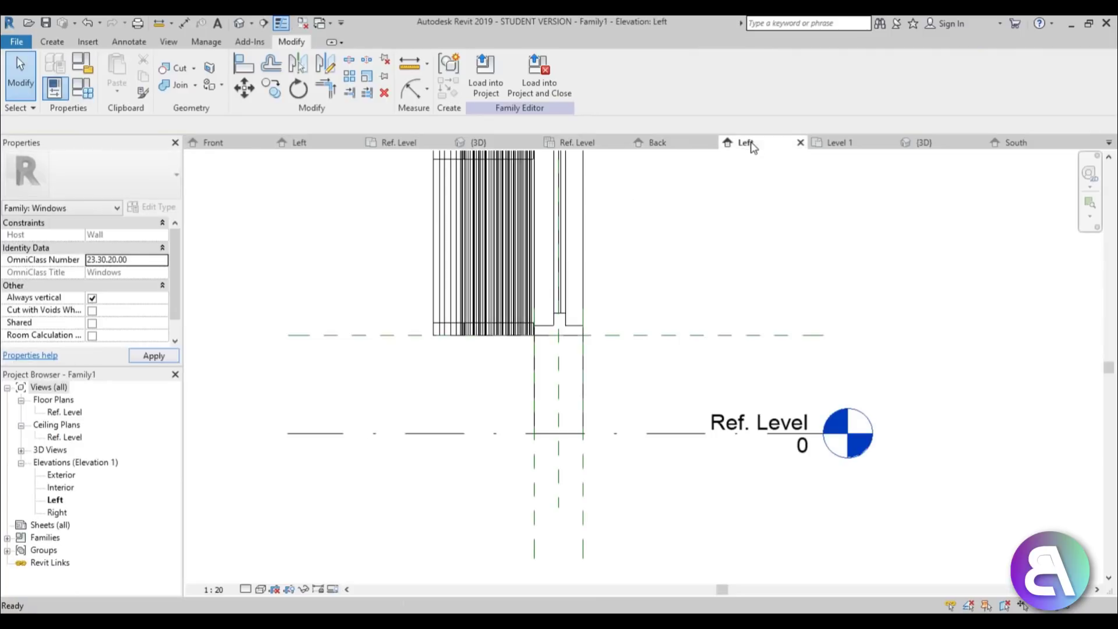
{"action": "left_click", "coordinate": [953, 144]}
{"action": "left_click", "coordinate": [856, 144]}
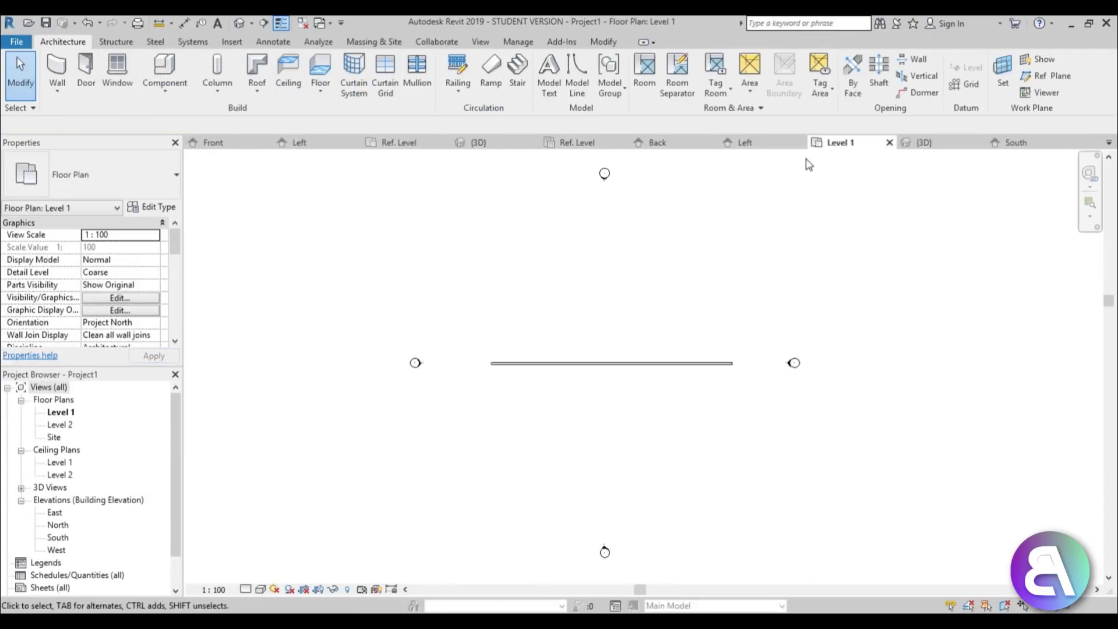
{"action": "left_click", "coordinate": [744, 143]}
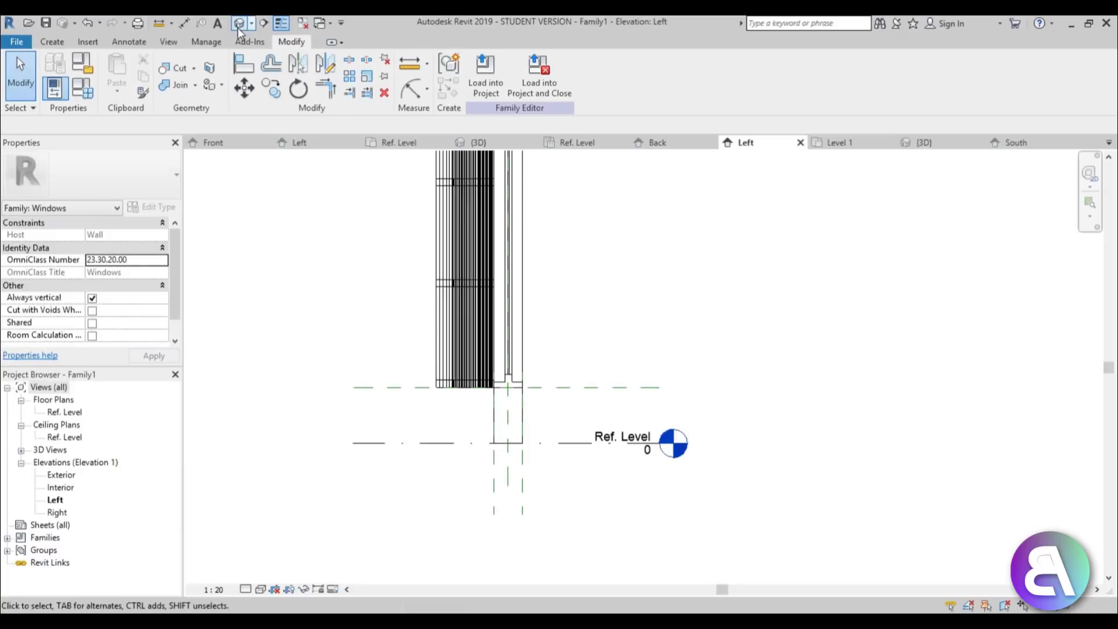
{"action": "left_click", "coordinate": [239, 27]}
{"action": "middle_click_drag", "start_coordinate": [716, 414], "coordinate": [668, 271], "text": "shift"}
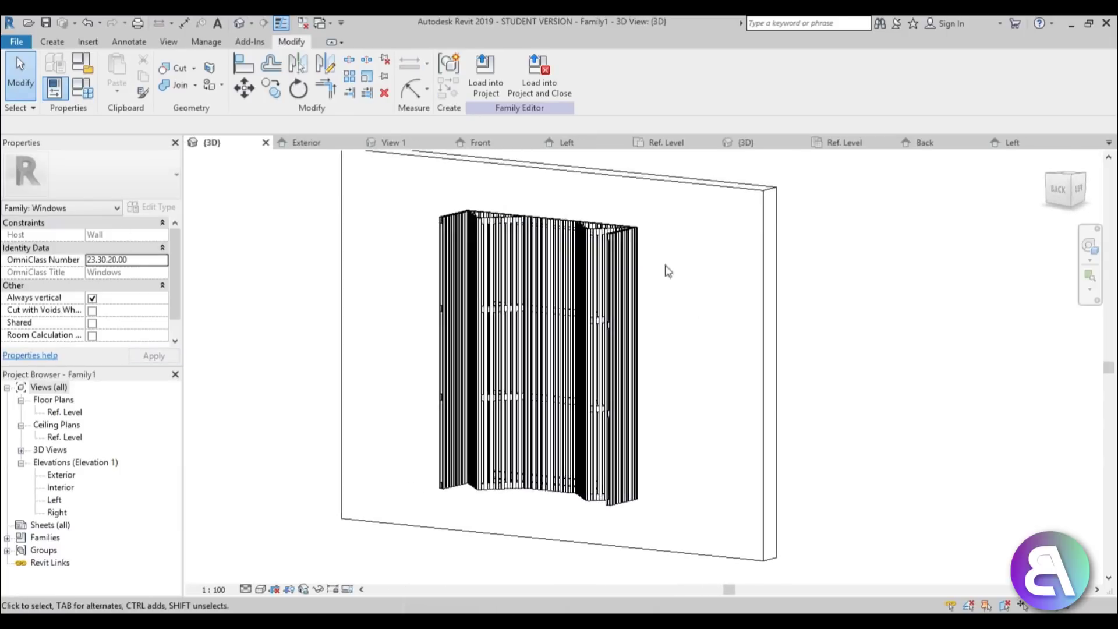
Load the shutter window family into Project1 only.
{"action": "left_click", "coordinate": [486, 73]}
{"action": "left_click", "coordinate": [467, 257]}
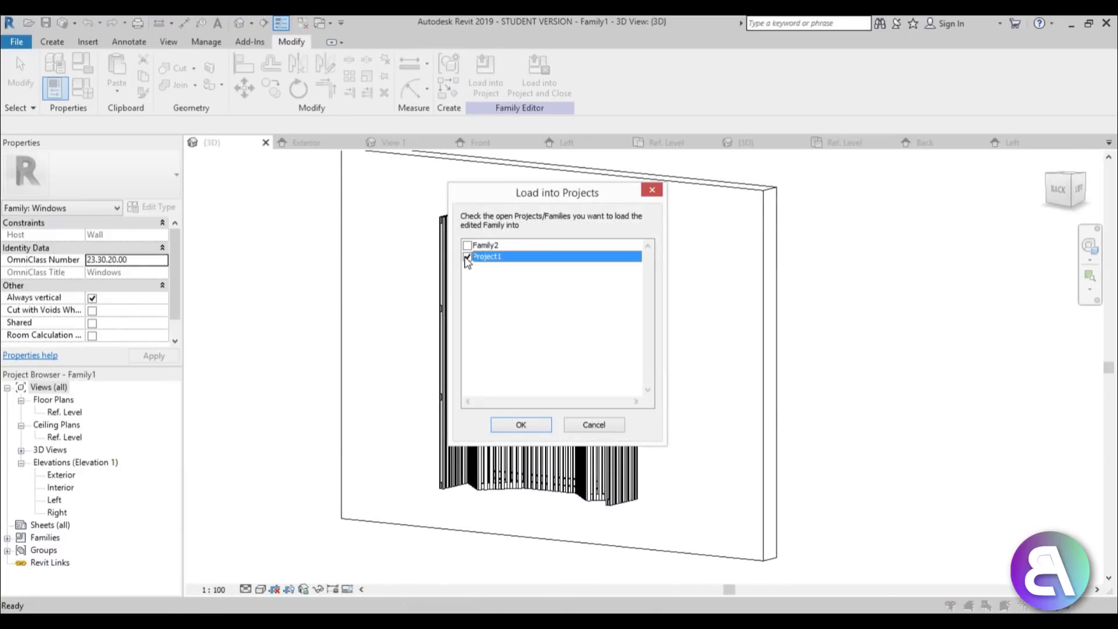
{"action": "left_click", "coordinate": [532, 429]}
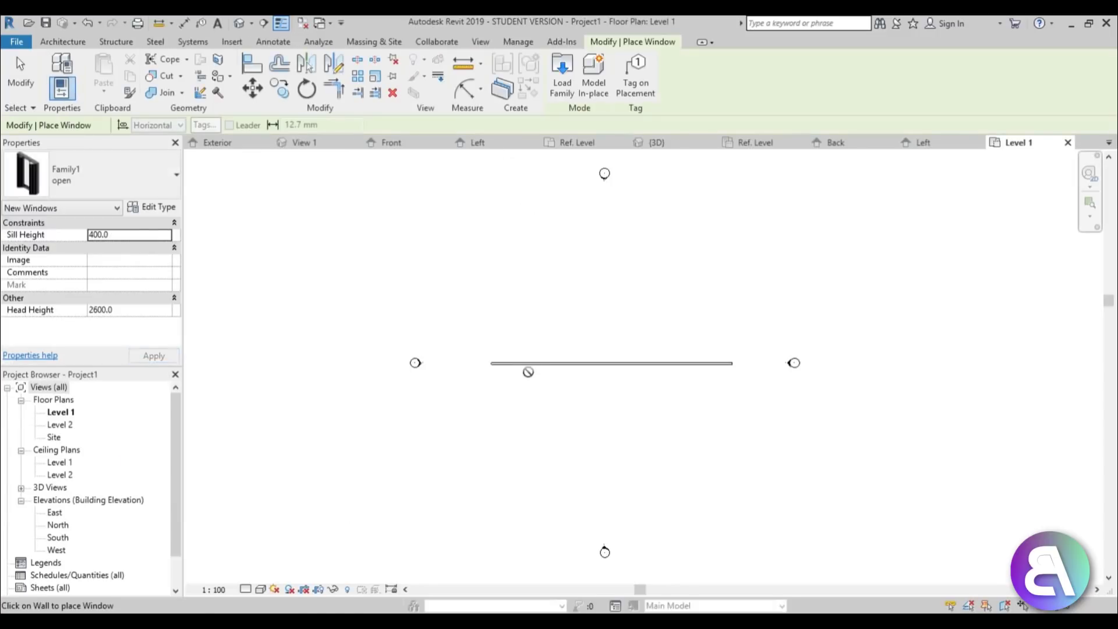
Place three open-type Family1 windows in the wall, starting about 3900 mm from its west end, with gaps of about 1100 and 1000 mm.
{"action": "scroll", "coordinate": [533, 365], "scroll_direction": "up", "scroll_amount": 3}
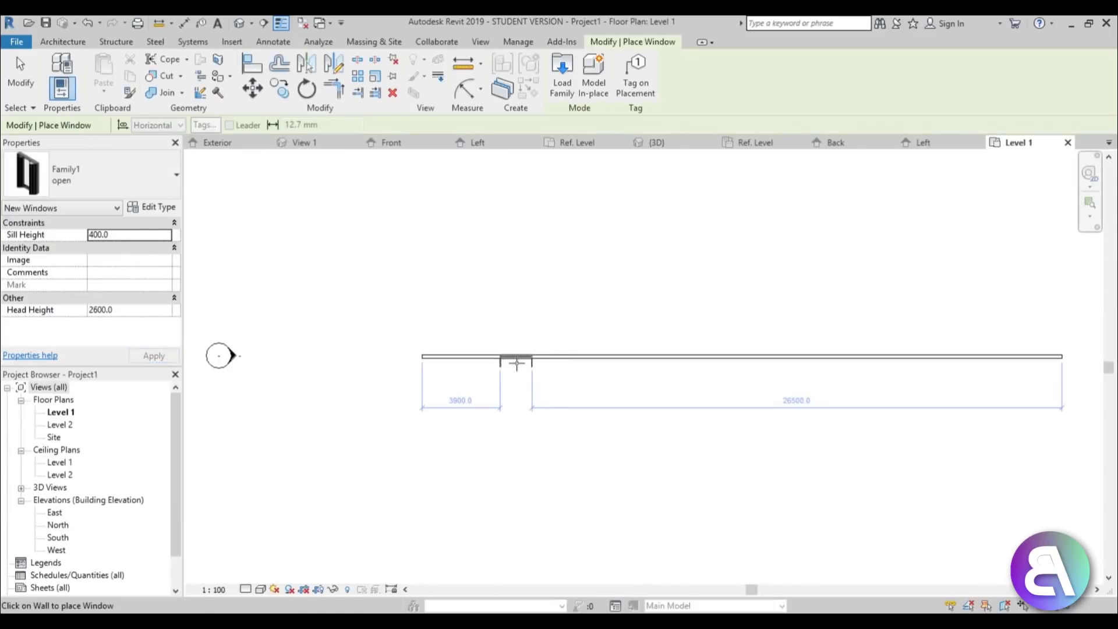
{"action": "left_click", "coordinate": [517, 362]}
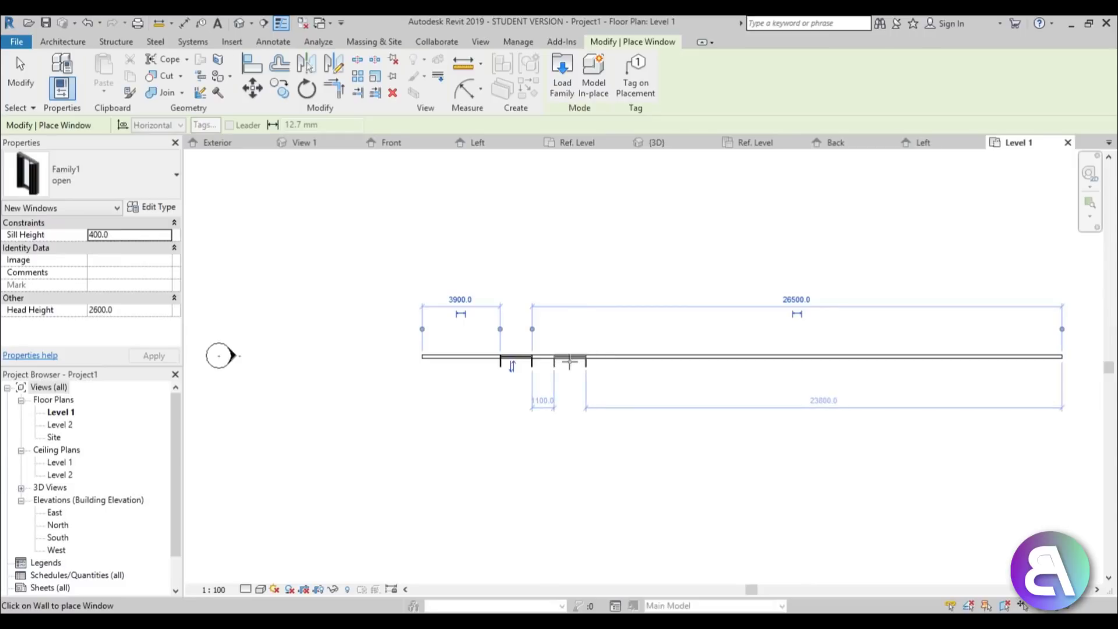
{"action": "left_click", "coordinate": [570, 361]}
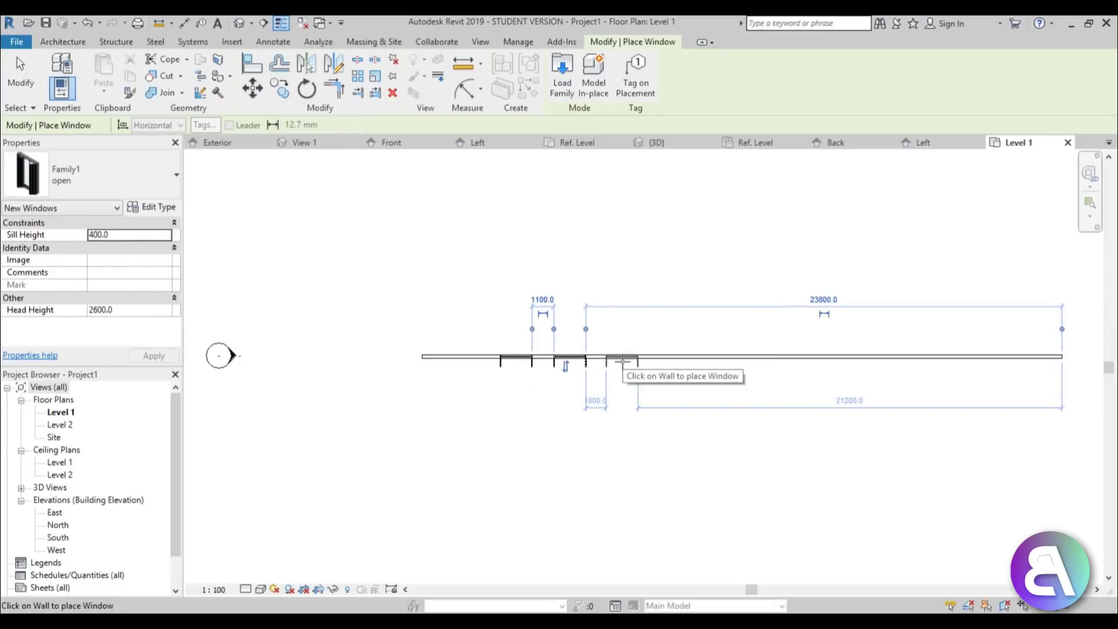
{"action": "left_click", "coordinate": [622, 360]}
{"action": "left_click", "coordinate": [16, 57]}
In the 3D view, change the westernmost window to the closed type.
{"action": "left_click", "coordinate": [239, 23]}
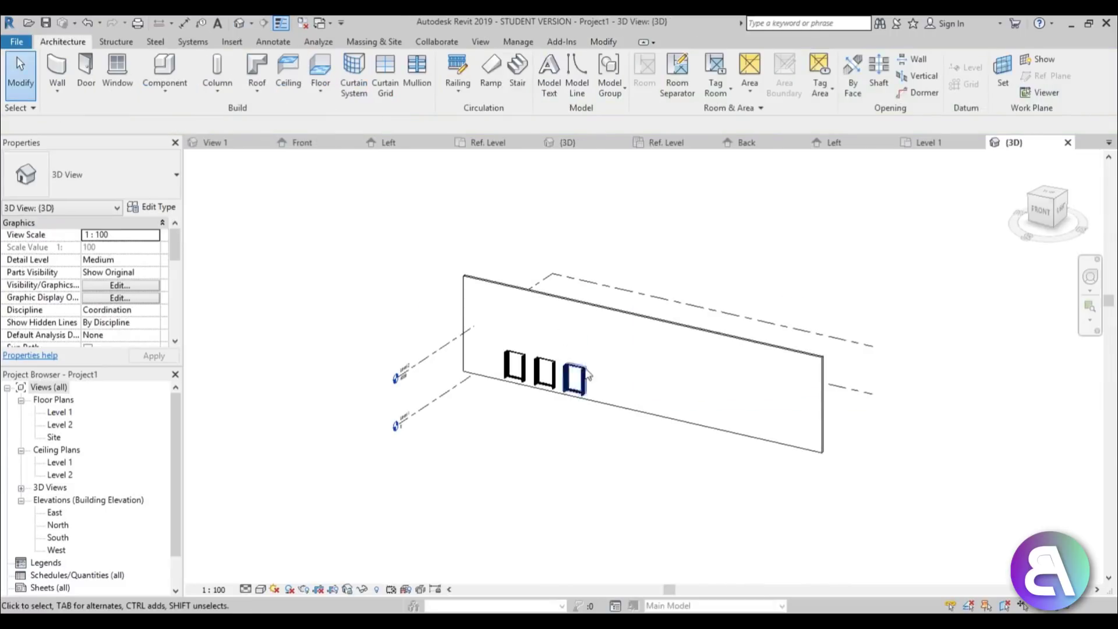
{"action": "mouse_move", "coordinate": [535, 372]}
{"action": "middle_mouse_down", "text": "shift"}
{"action": "mouse_move", "coordinate": [582, 375]}
{"action": "mouse_move", "coordinate": [495, 379]}
{"action": "mouse_move", "coordinate": [528, 378]}
{"action": "middle_mouse_up", "text": "shift"}
{"action": "scroll", "coordinate": [528, 379], "scroll_direction": "up", "scroll_amount": 6}
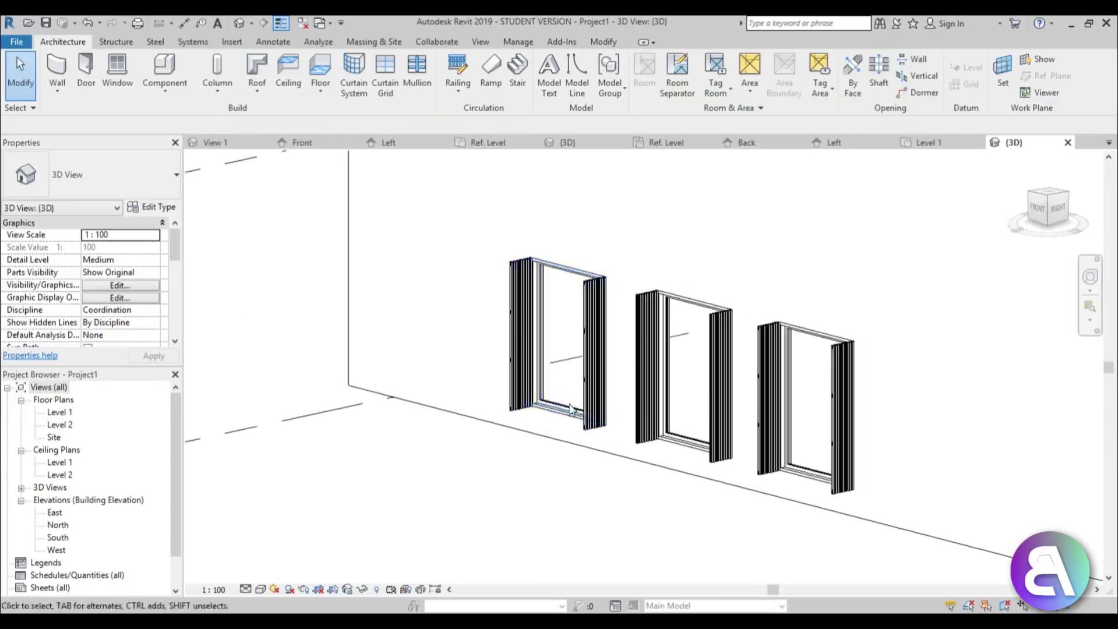
{"action": "left_click", "coordinate": [401, 382]}
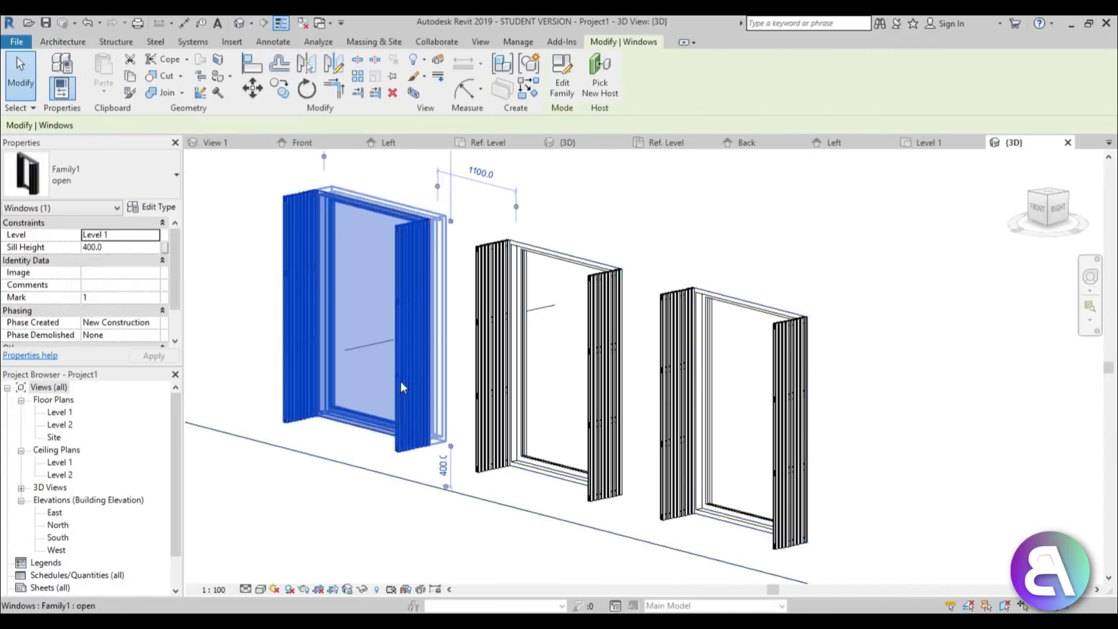
{"action": "left_click", "coordinate": [143, 185]}
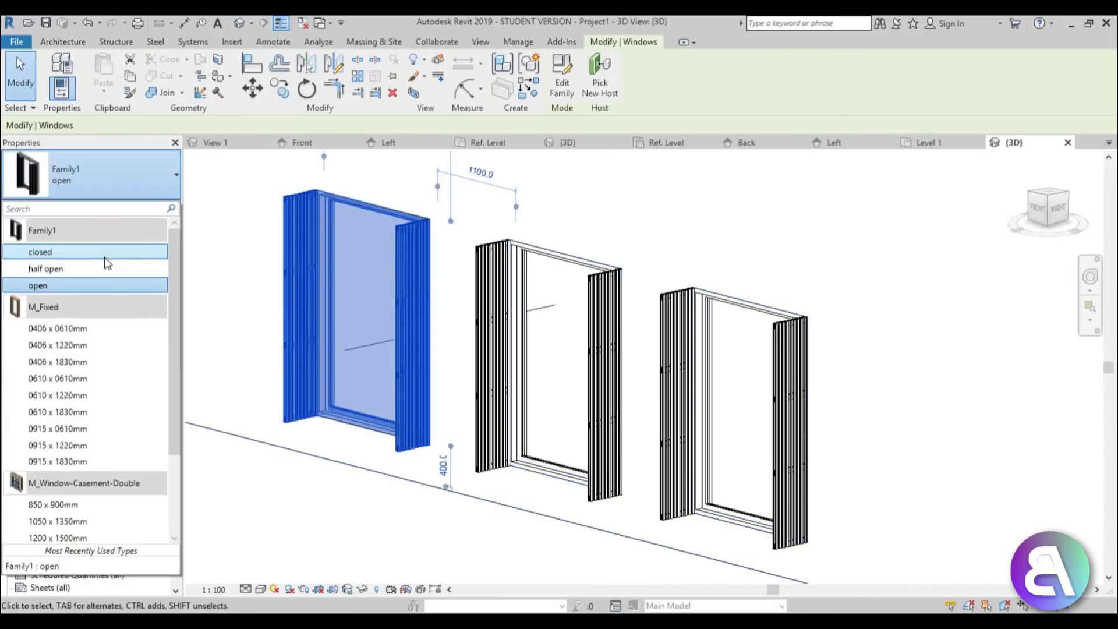
{"action": "left_click", "coordinate": [88, 251]}
Change the middle window to the half open type.
{"action": "left_click", "coordinate": [500, 307]}
{"action": "left_click", "coordinate": [87, 175]}
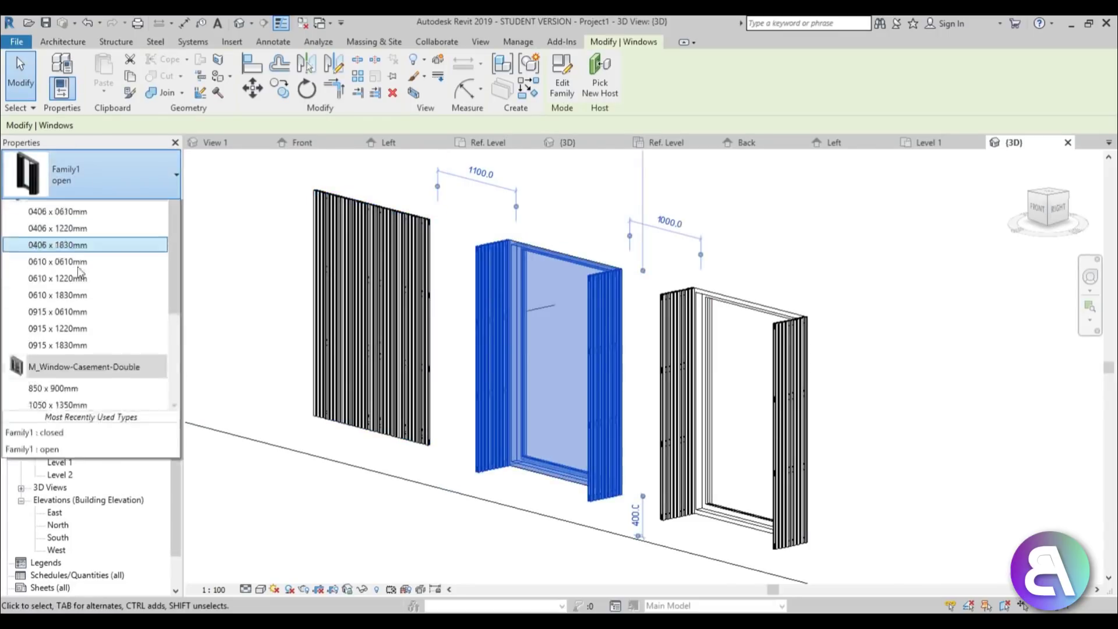
{"action": "left_click", "coordinate": [82, 277]}
{"action": "key", "text": "Escape"}
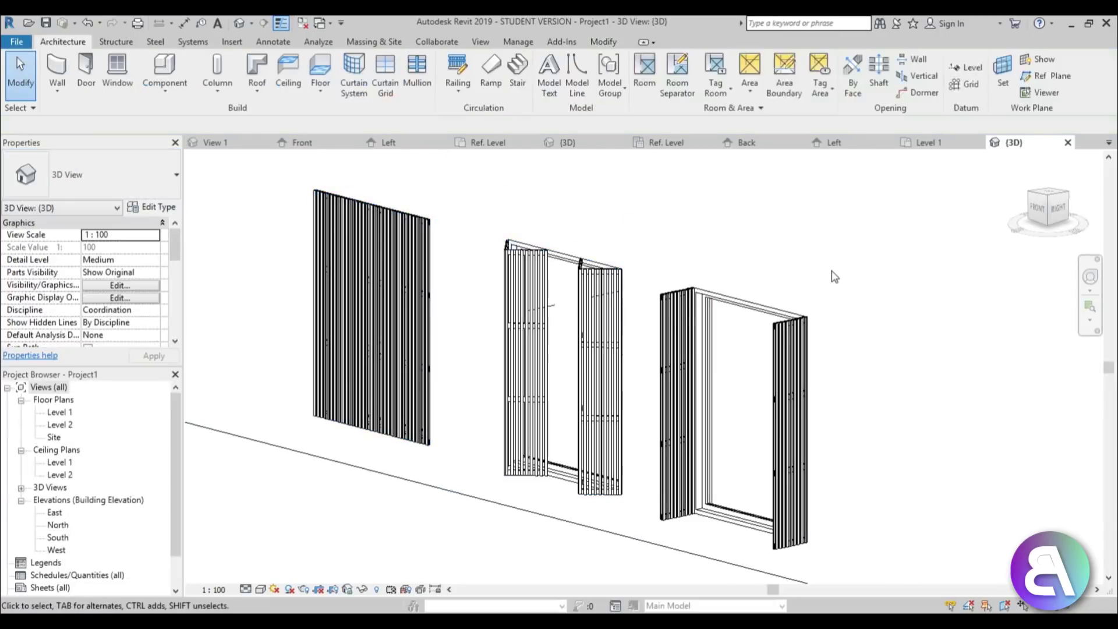
Frame the three shutter windows in the 3D view and open the rendering settings.
{"action": "middle_click_drag", "start_coordinate": [614, 278], "coordinate": [687, 326], "text": "shift"}
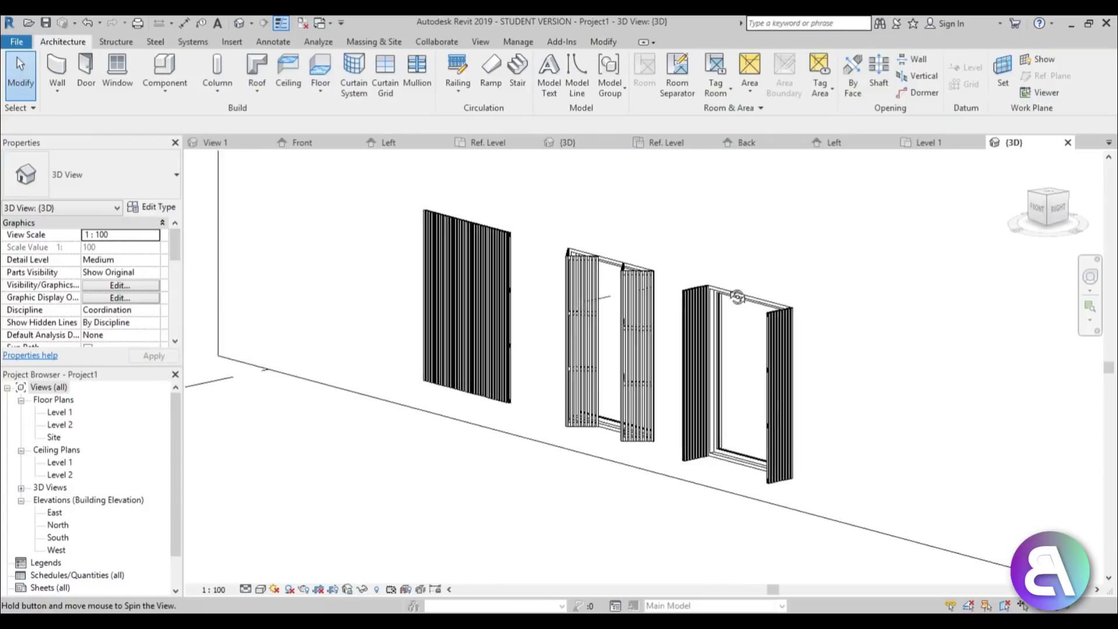
{"action": "scroll", "coordinate": [674, 349], "scroll_direction": "up", "scroll_amount": 5}
{"action": "middle_click_drag", "start_coordinate": [542, 396], "coordinate": [611, 354]}
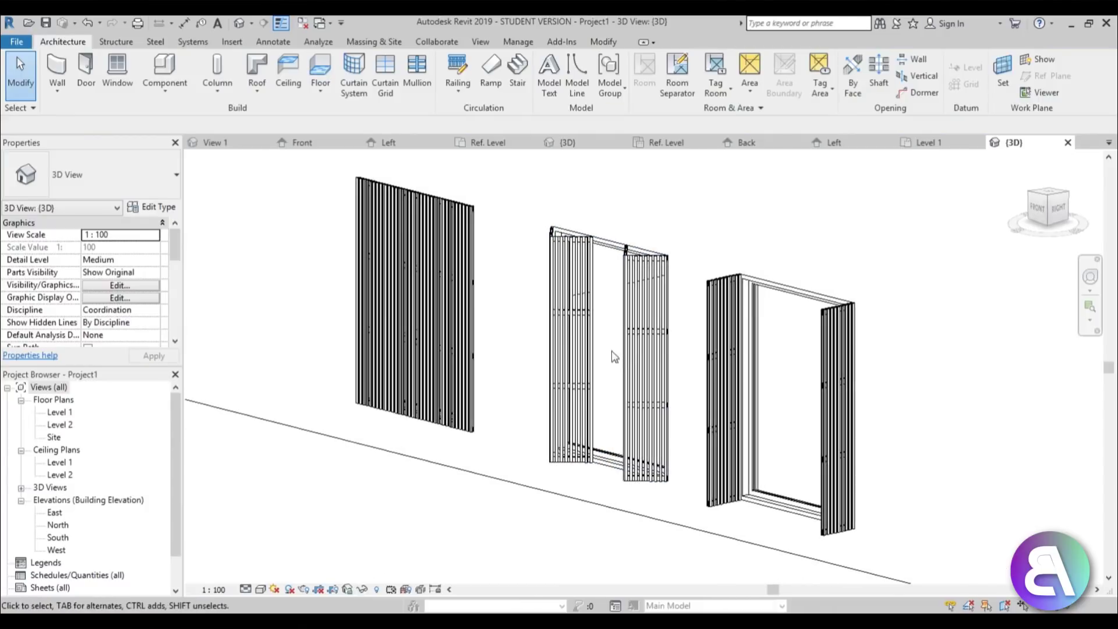
{"action": "key", "text": "r"}
{"action": "key", "text": "r"}
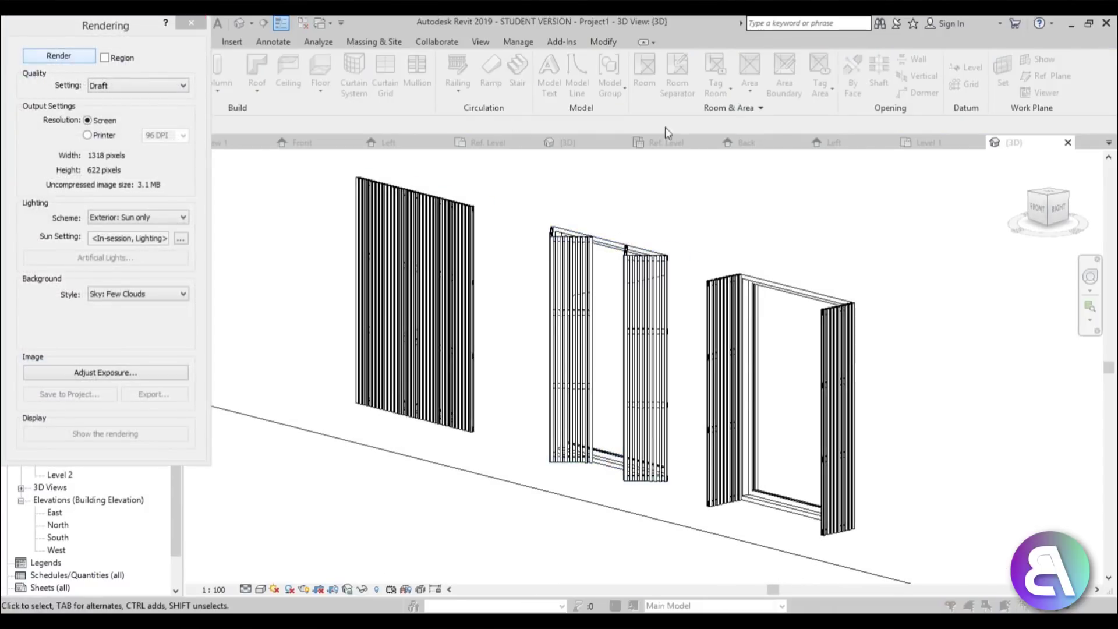